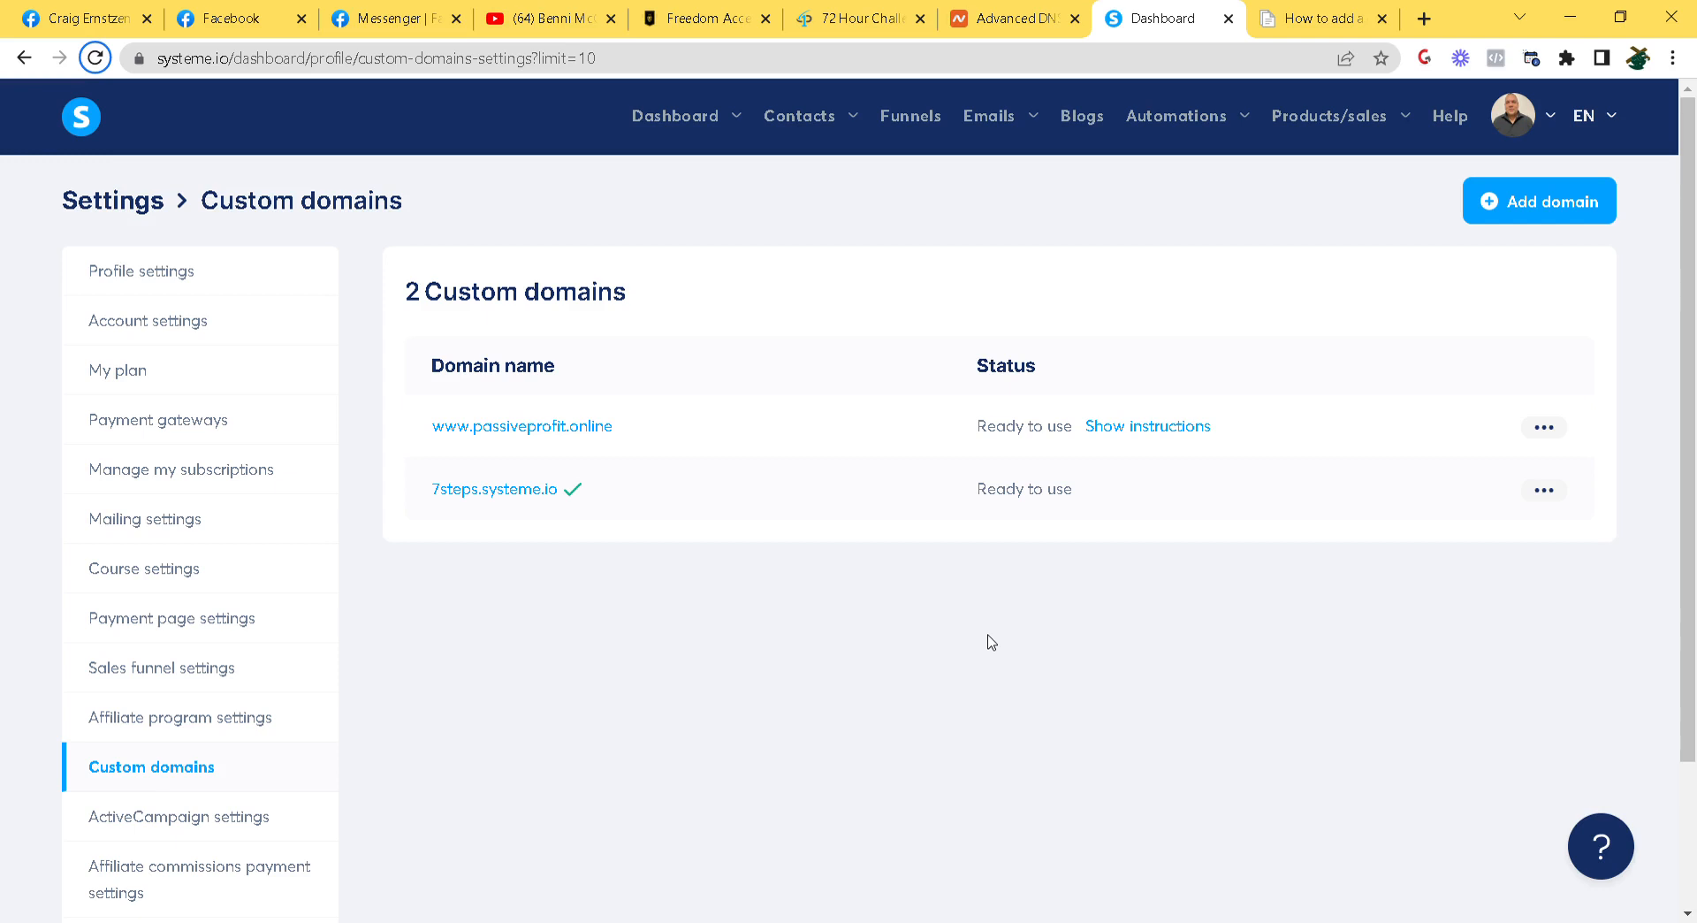
mouse_move(1524, 122)
left_click(1542, 210)
left_click(845, 506)
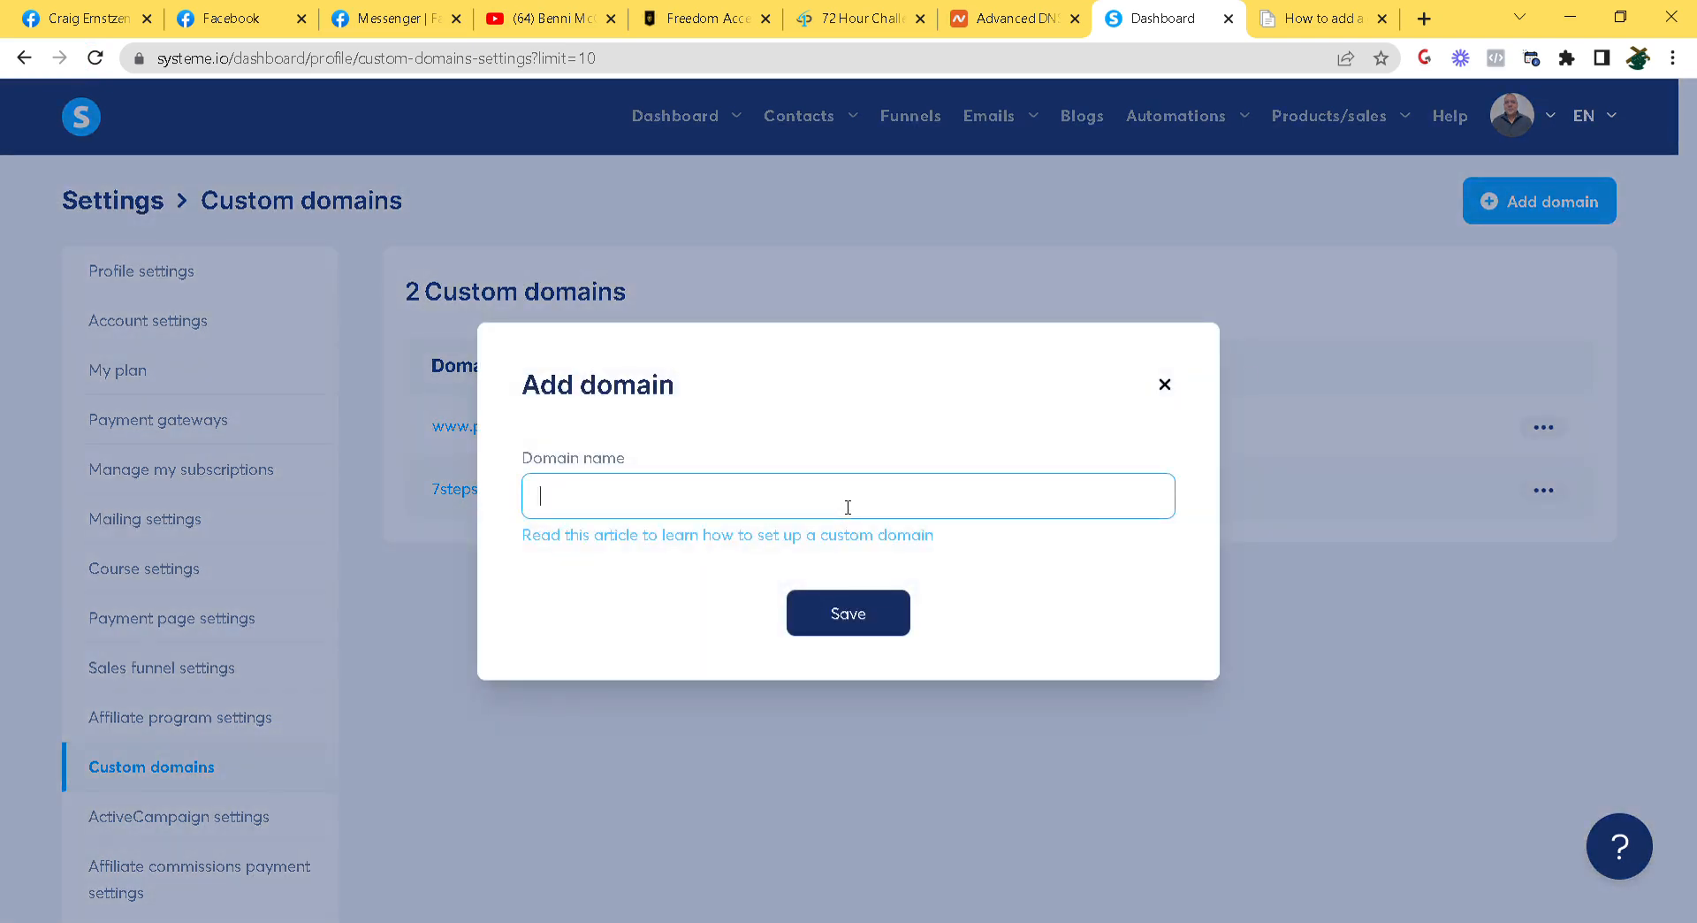
type("www.passiveprofit.online")
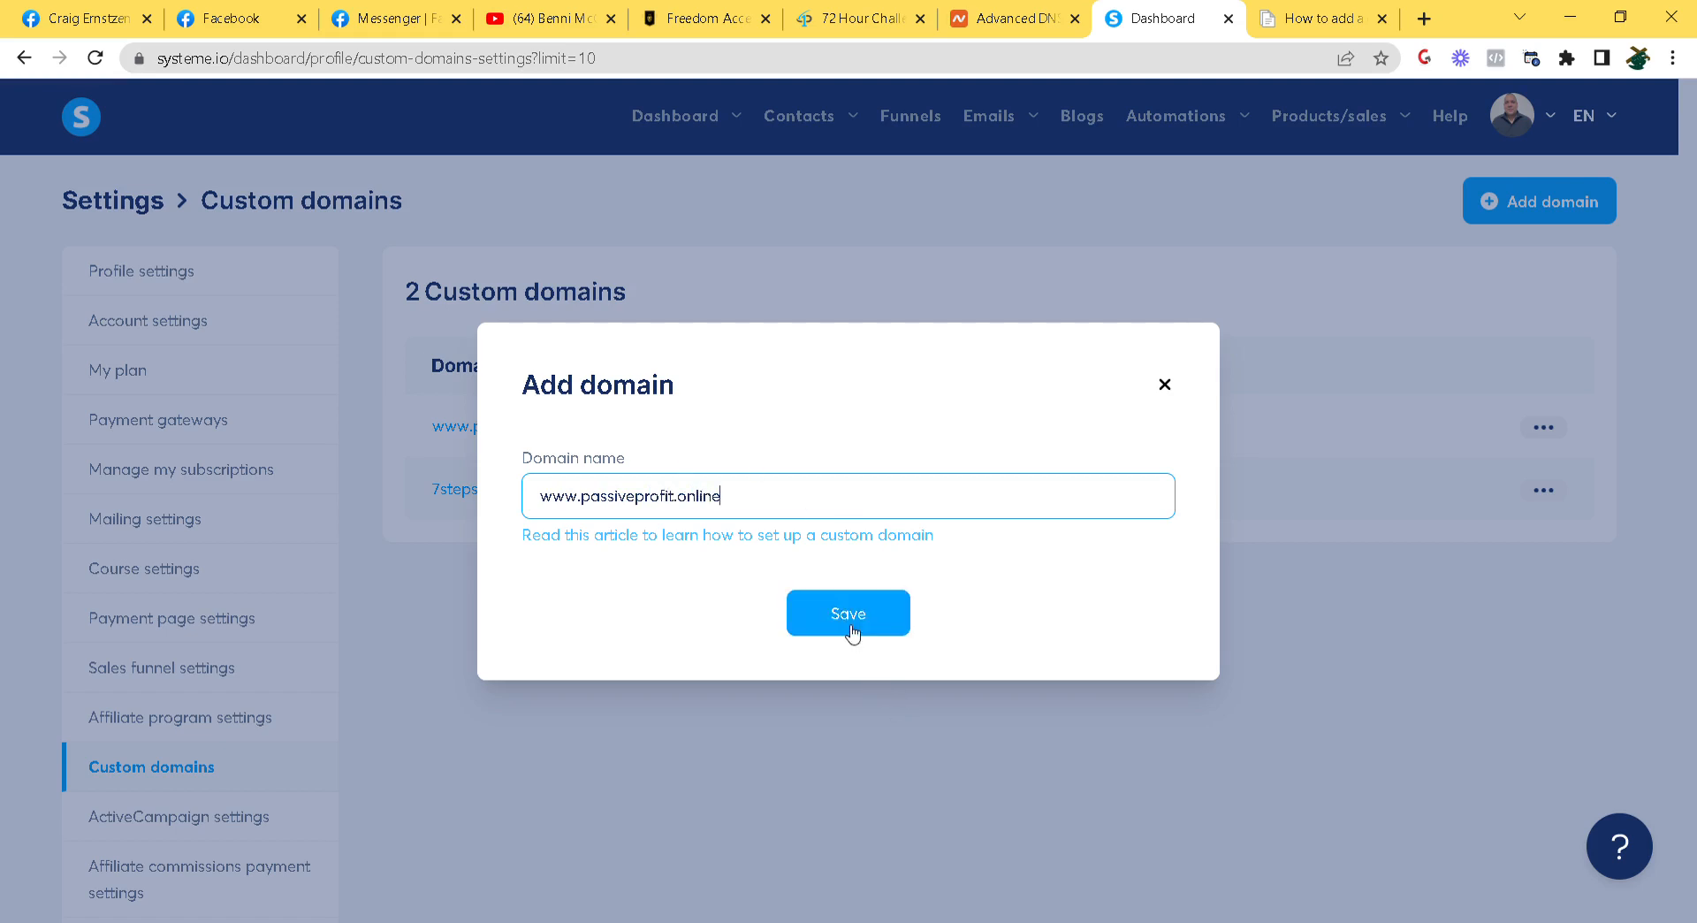
left_click(1168, 386)
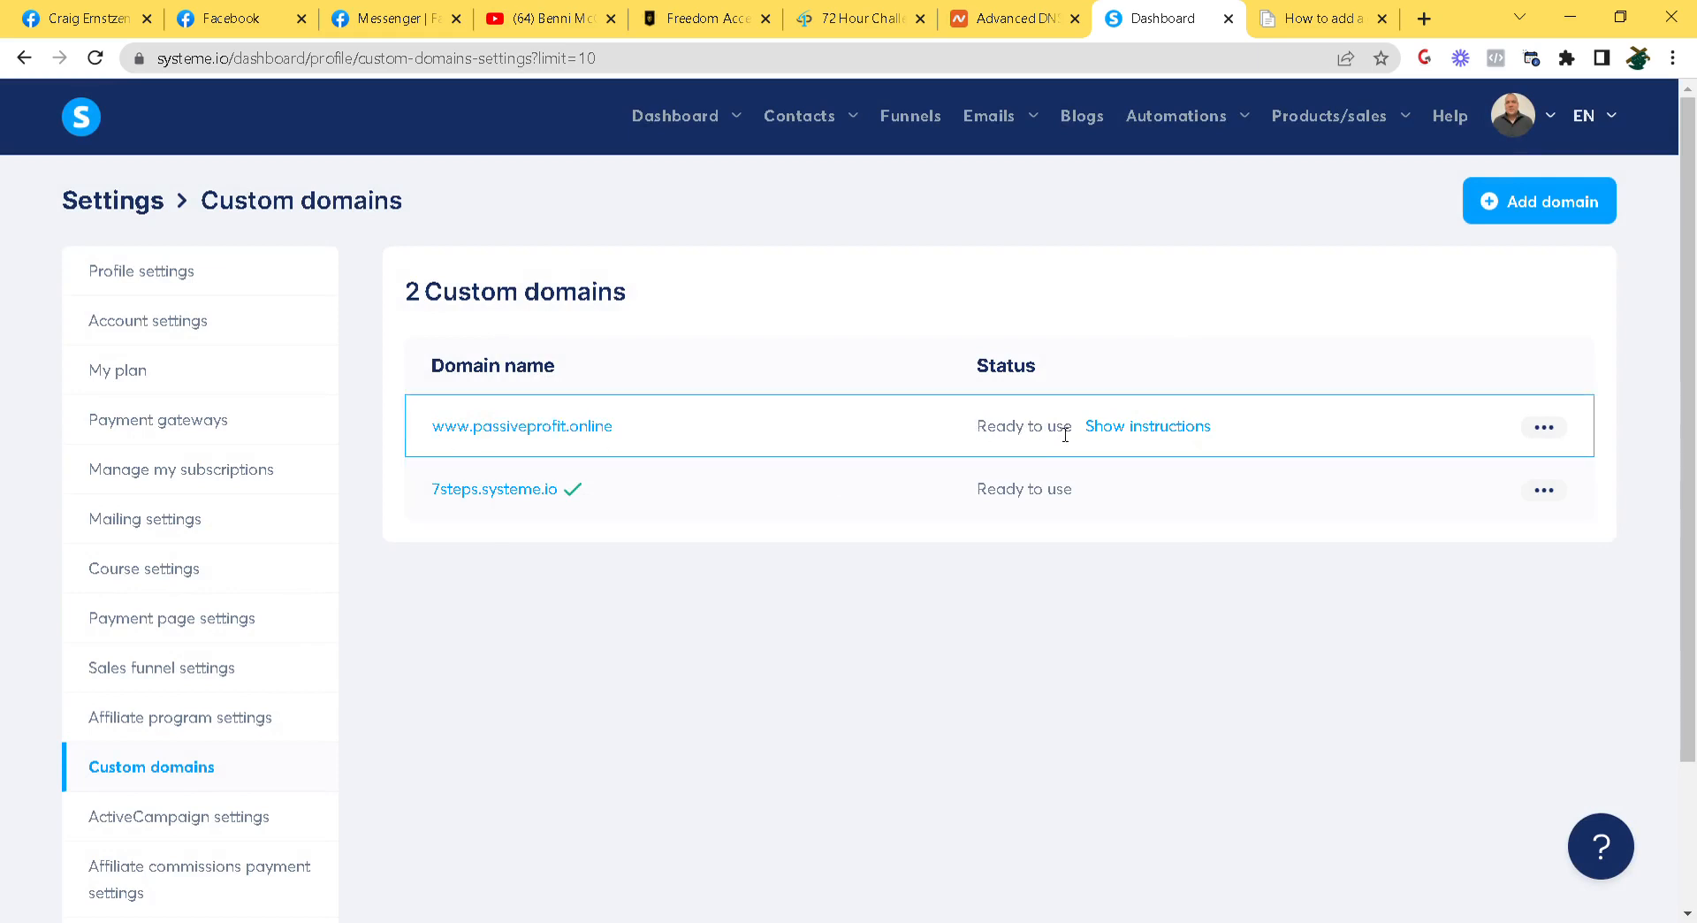
left_click(1167, 429)
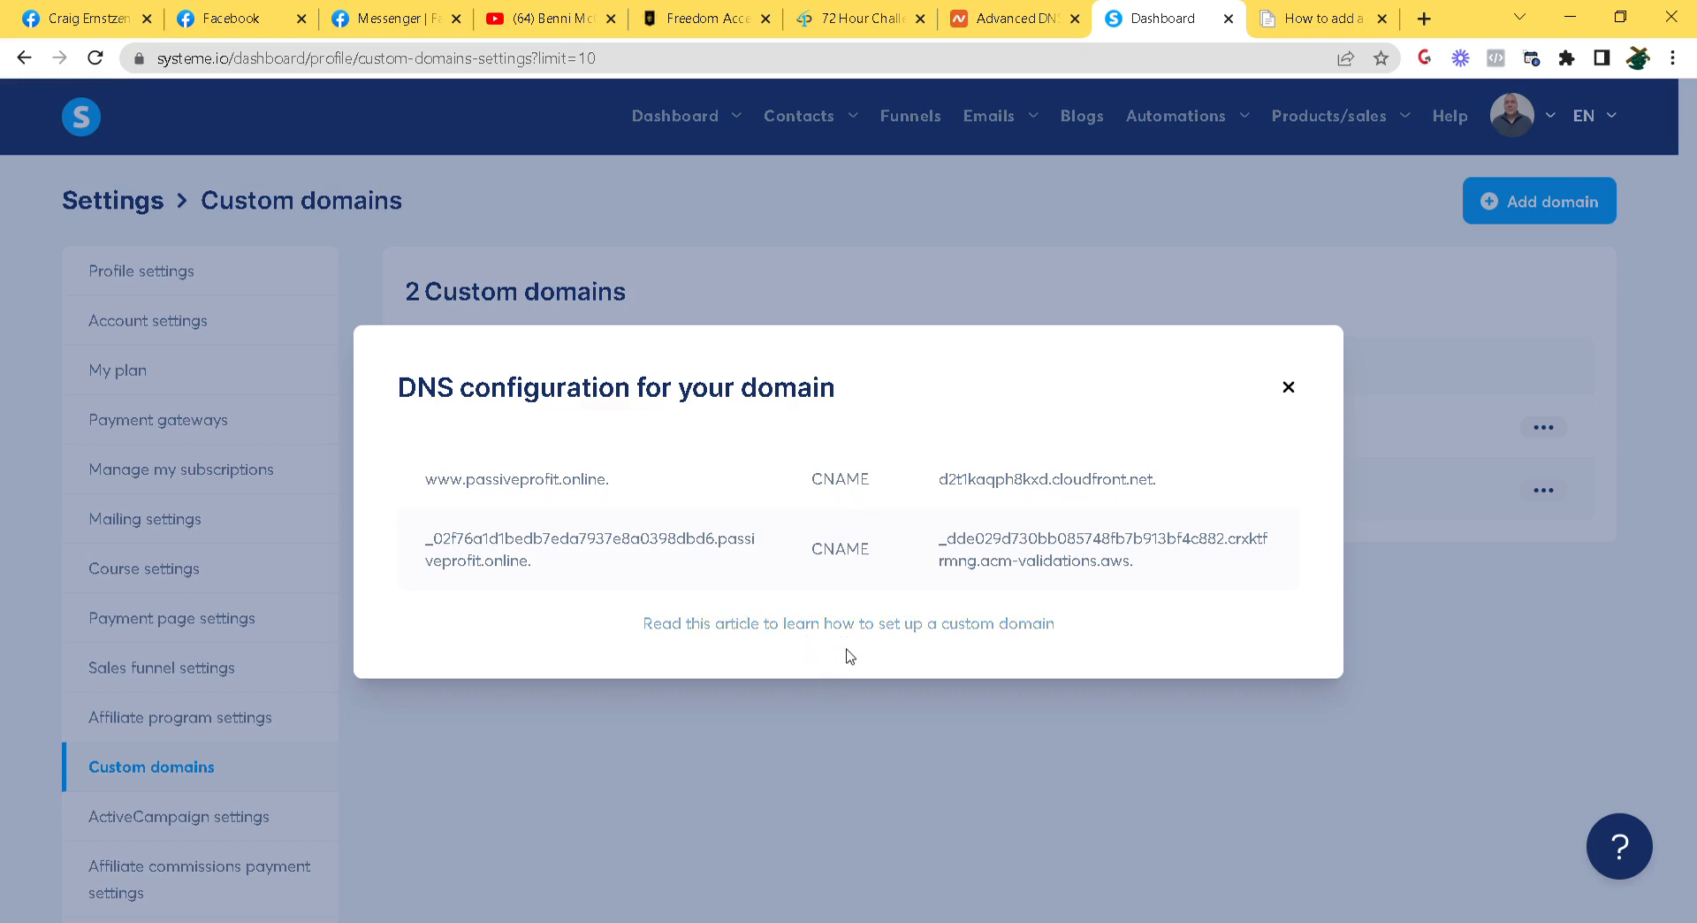
left_click(875, 624)
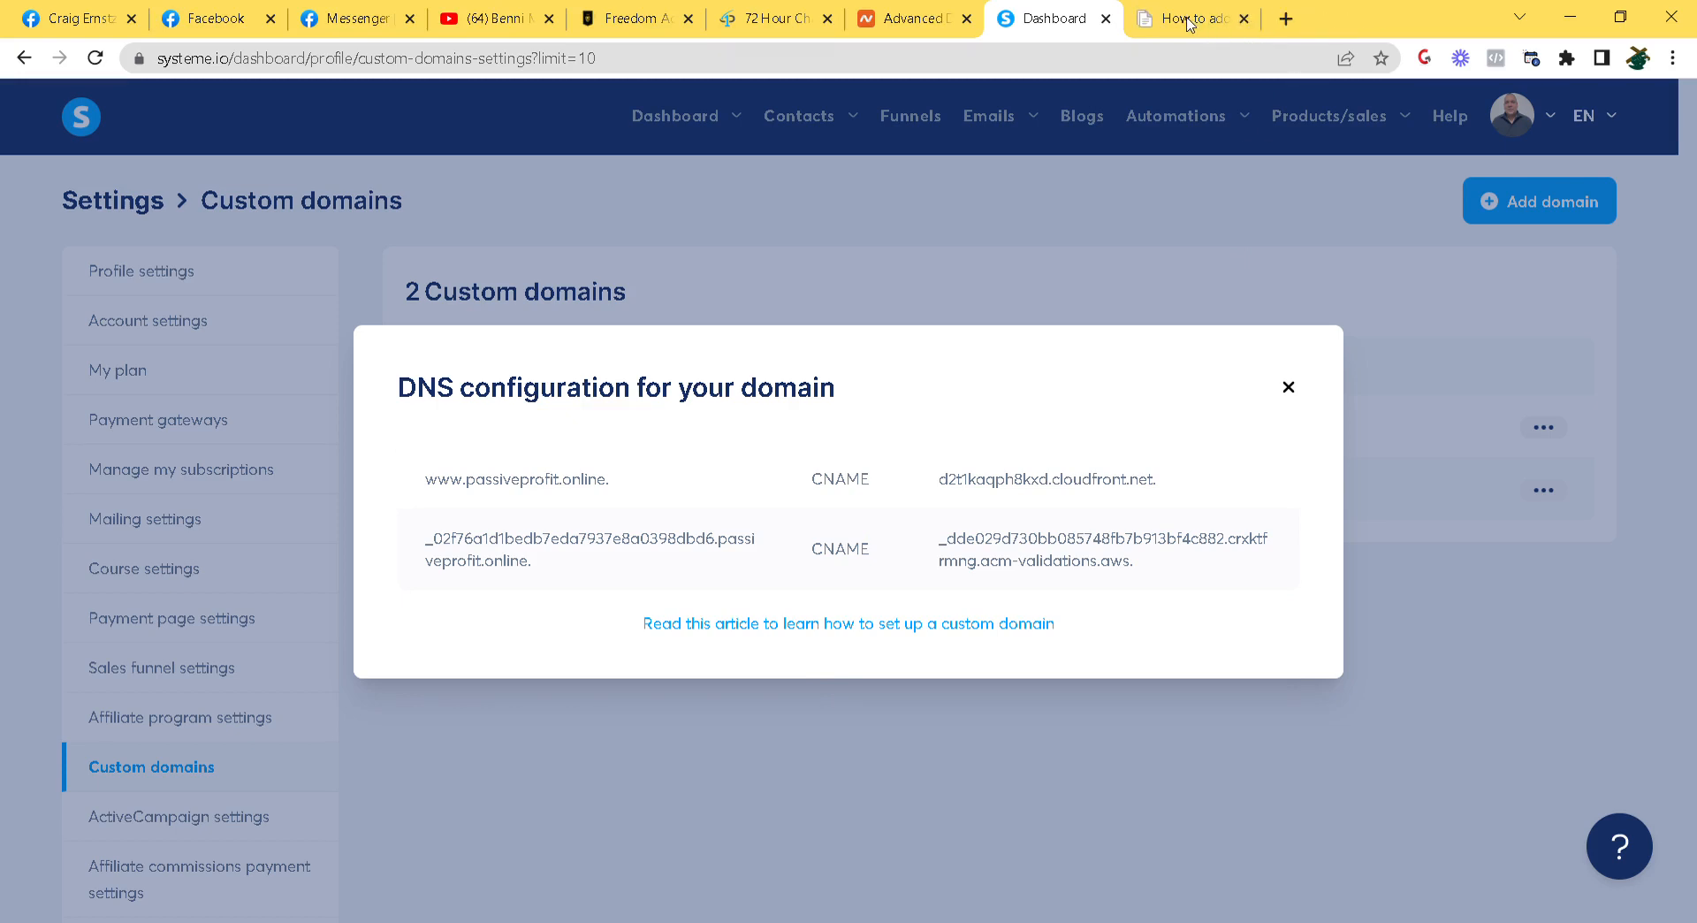
Read through the 'How to add a custom domain' help article, then close its tab
left_click(1189, 24)
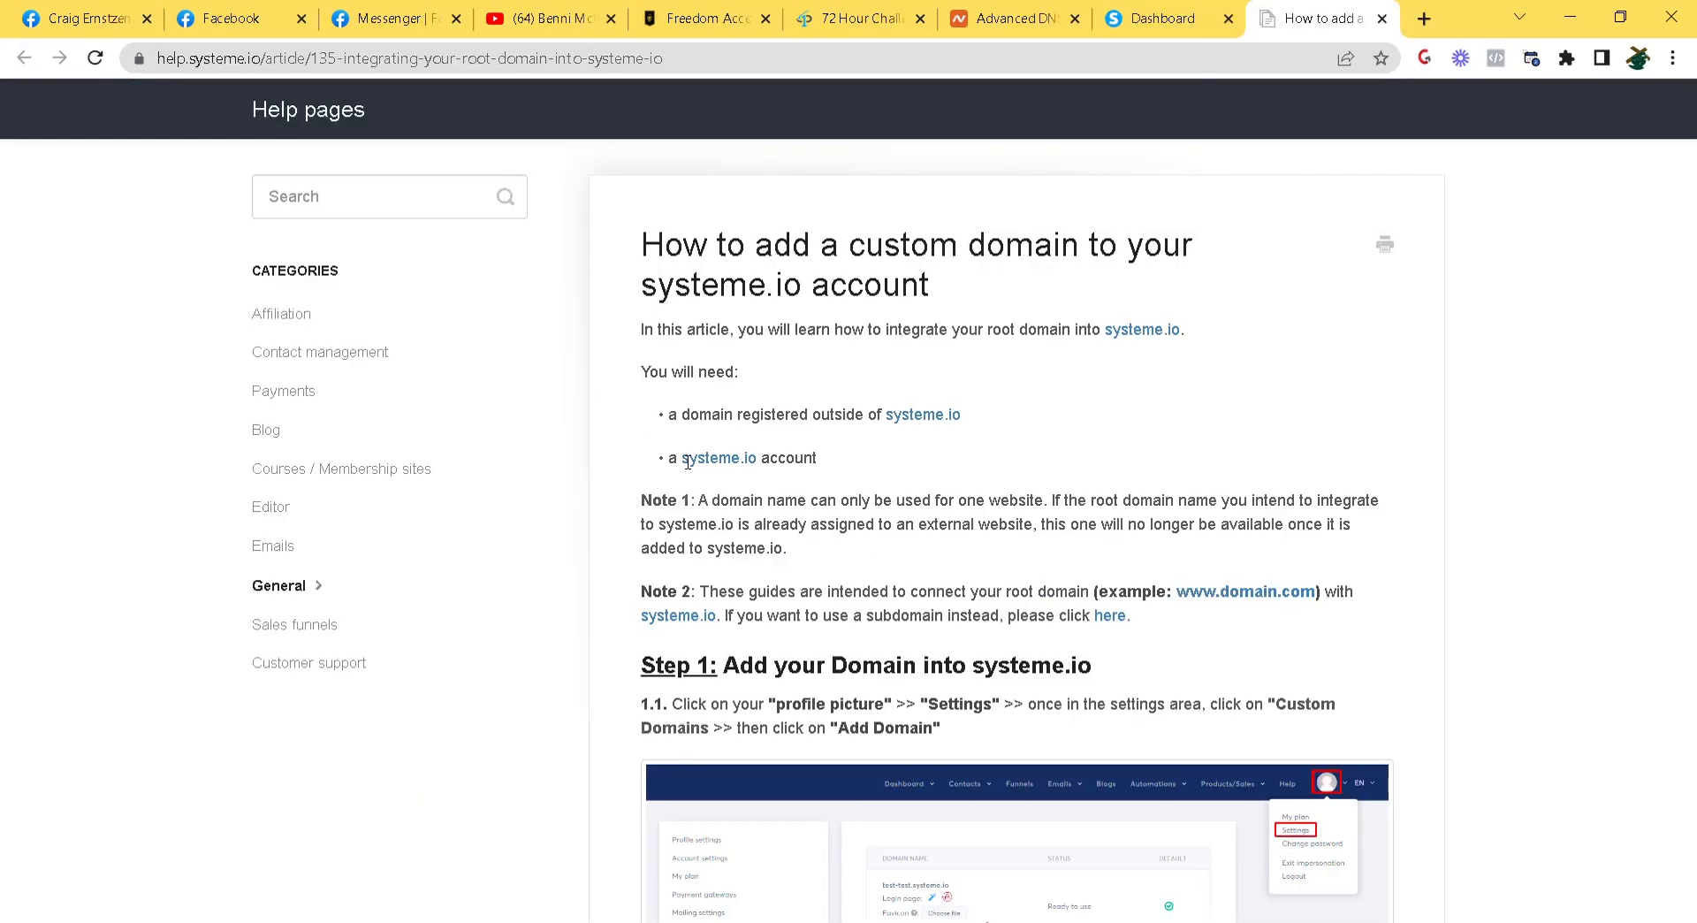
scroll(1336, 525, "down", 20)
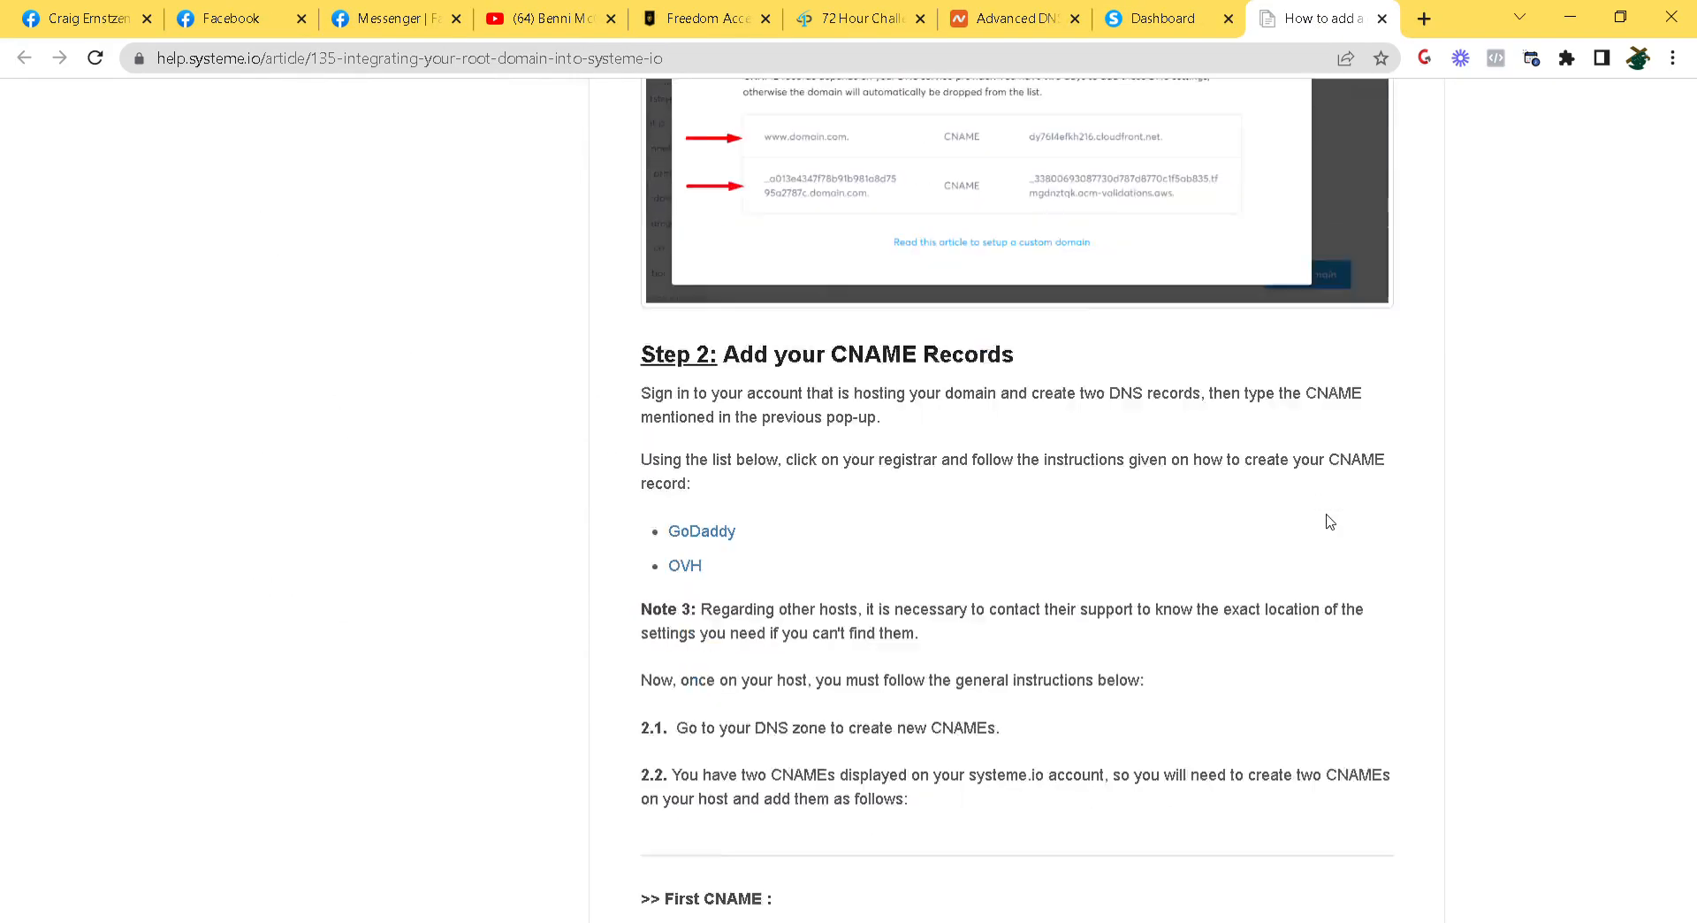
scroll(1330, 521, "down", 20)
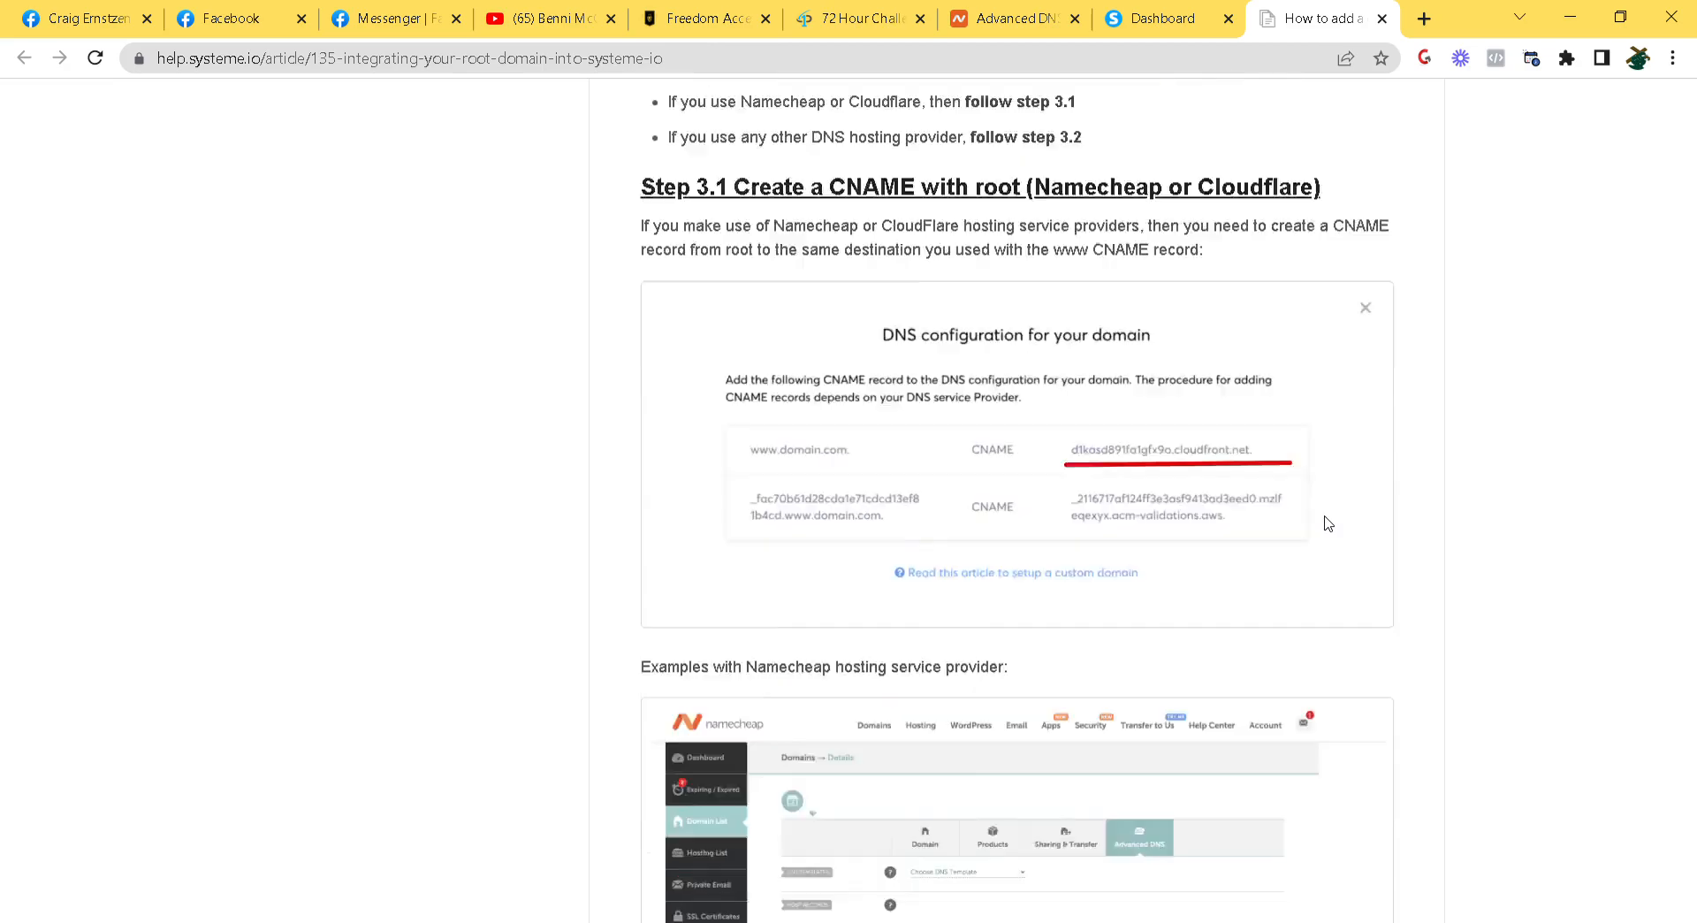
scroll(1326, 526, "down", 8)
scroll(1326, 525, "up", 18)
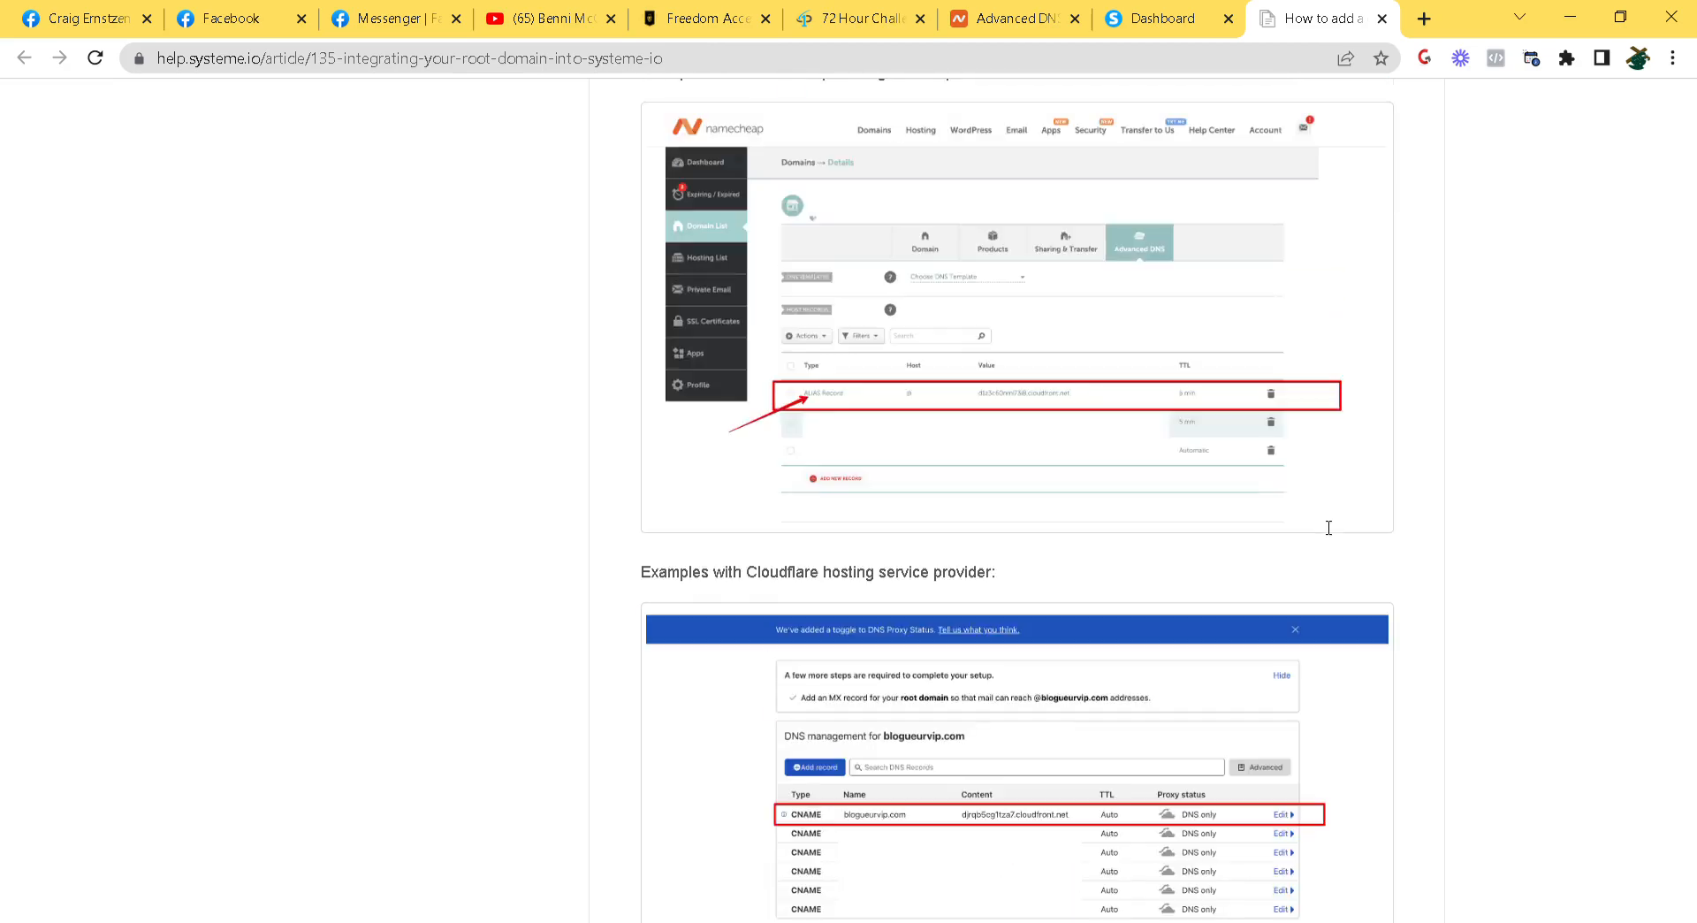
scroll(1328, 528, "up", 5)
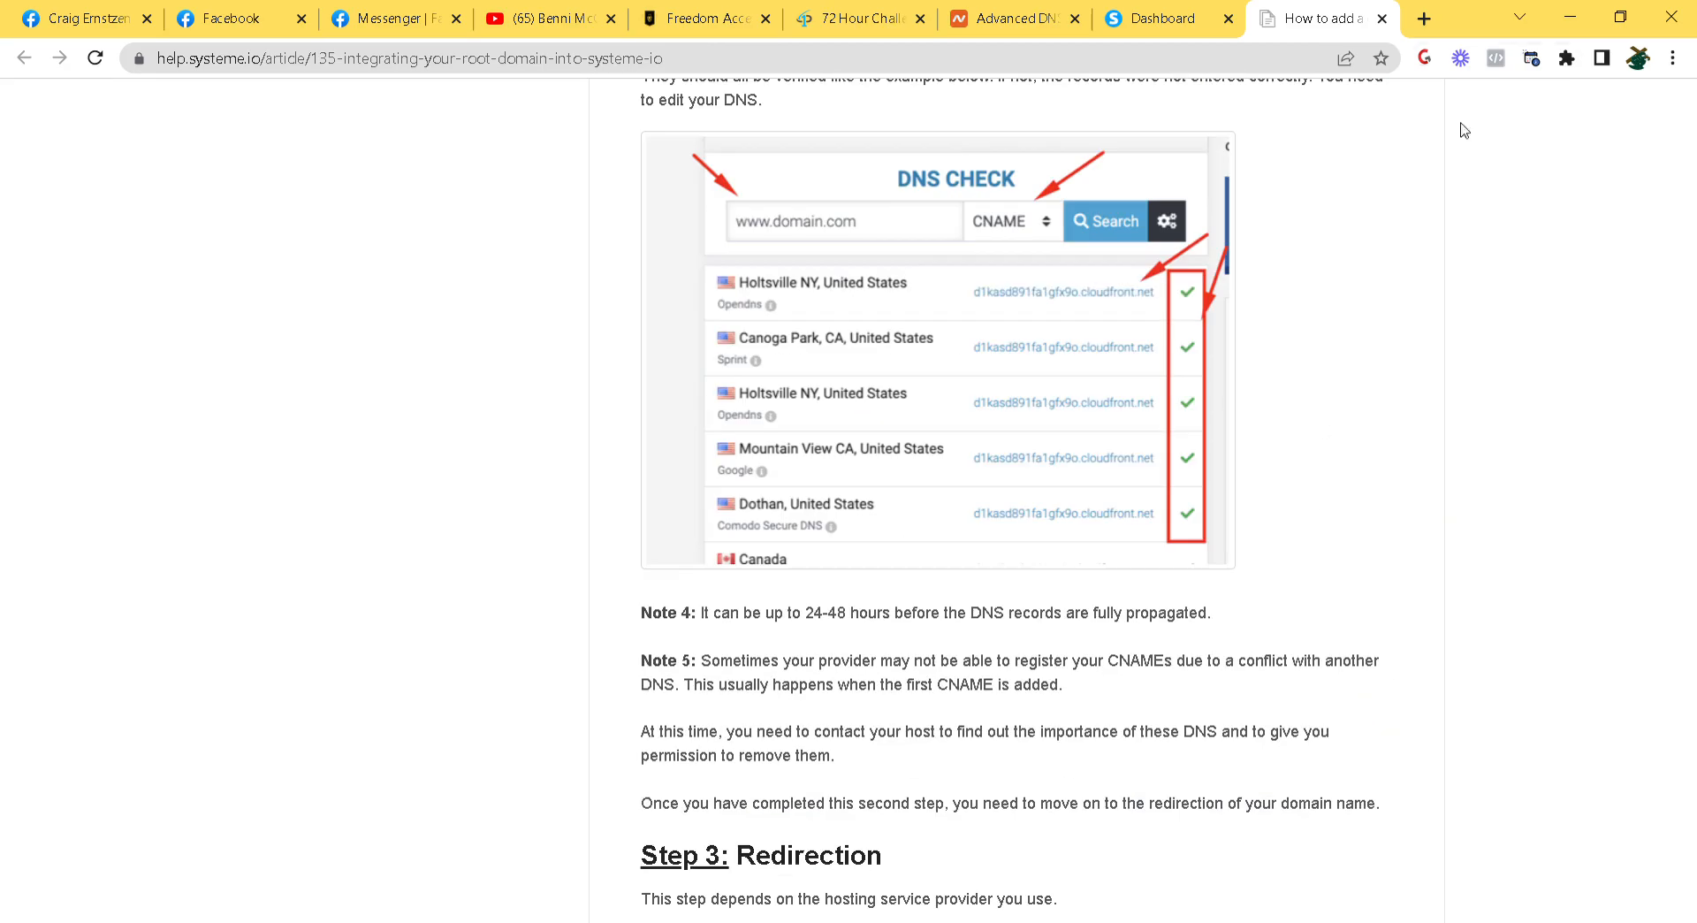
left_click(1382, 18)
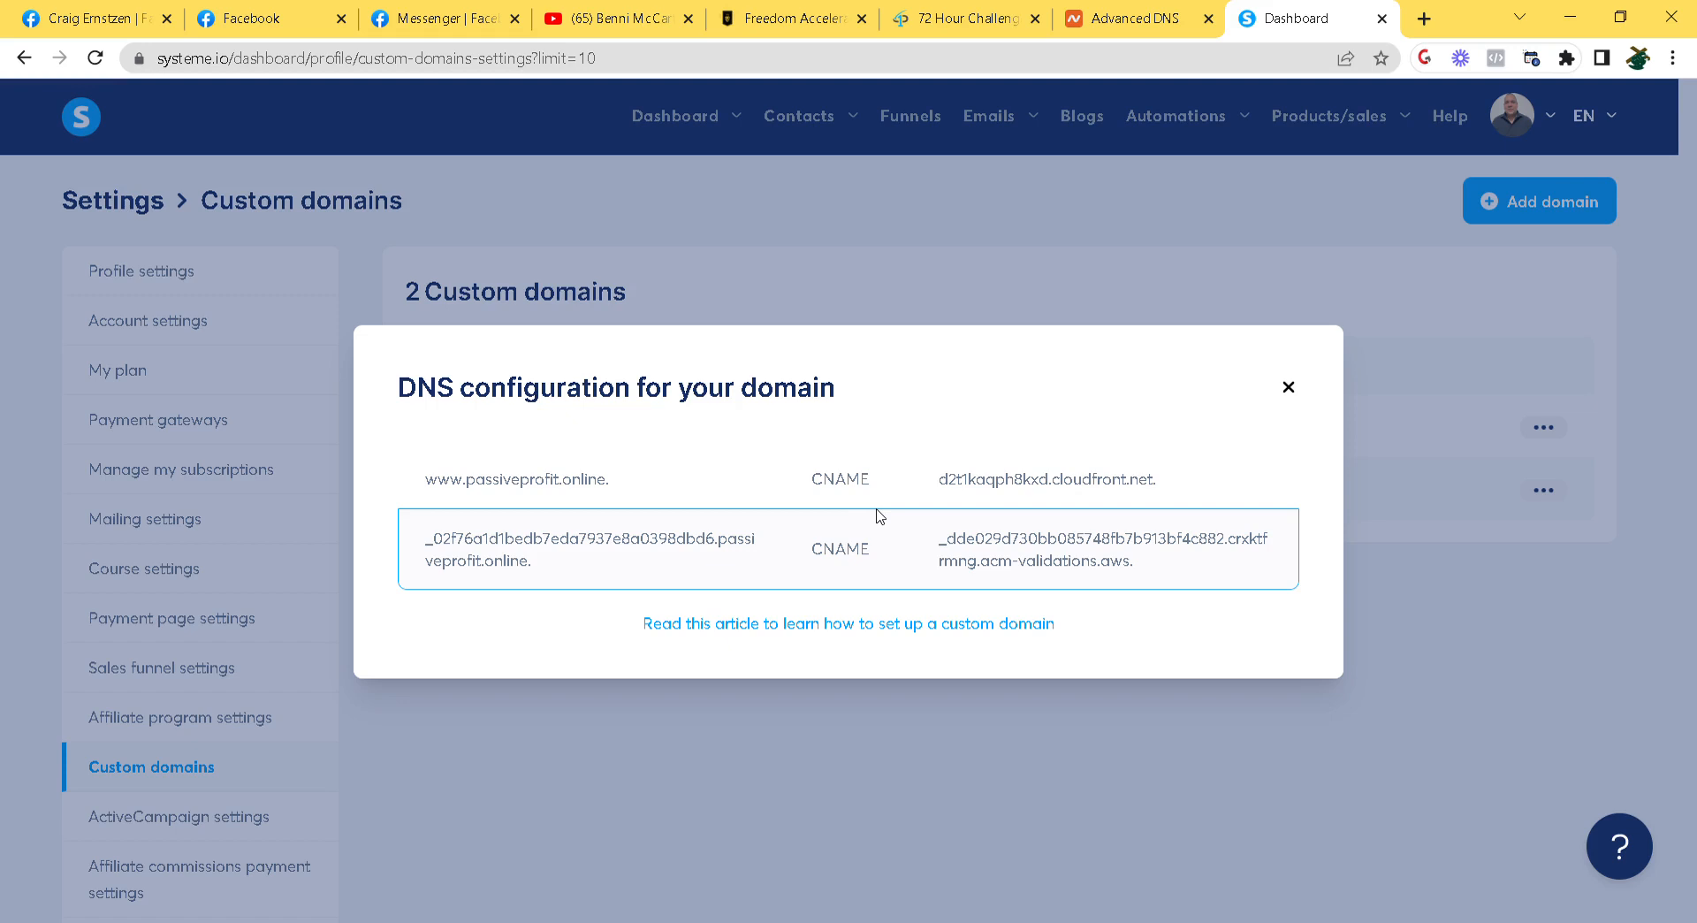
Replace the www CNAME value in Namecheap with d2t1kaqph8kxd.cloudfront.net copied from systeme.io
left_click(1143, 17)
scroll(433, 456, "down", 3)
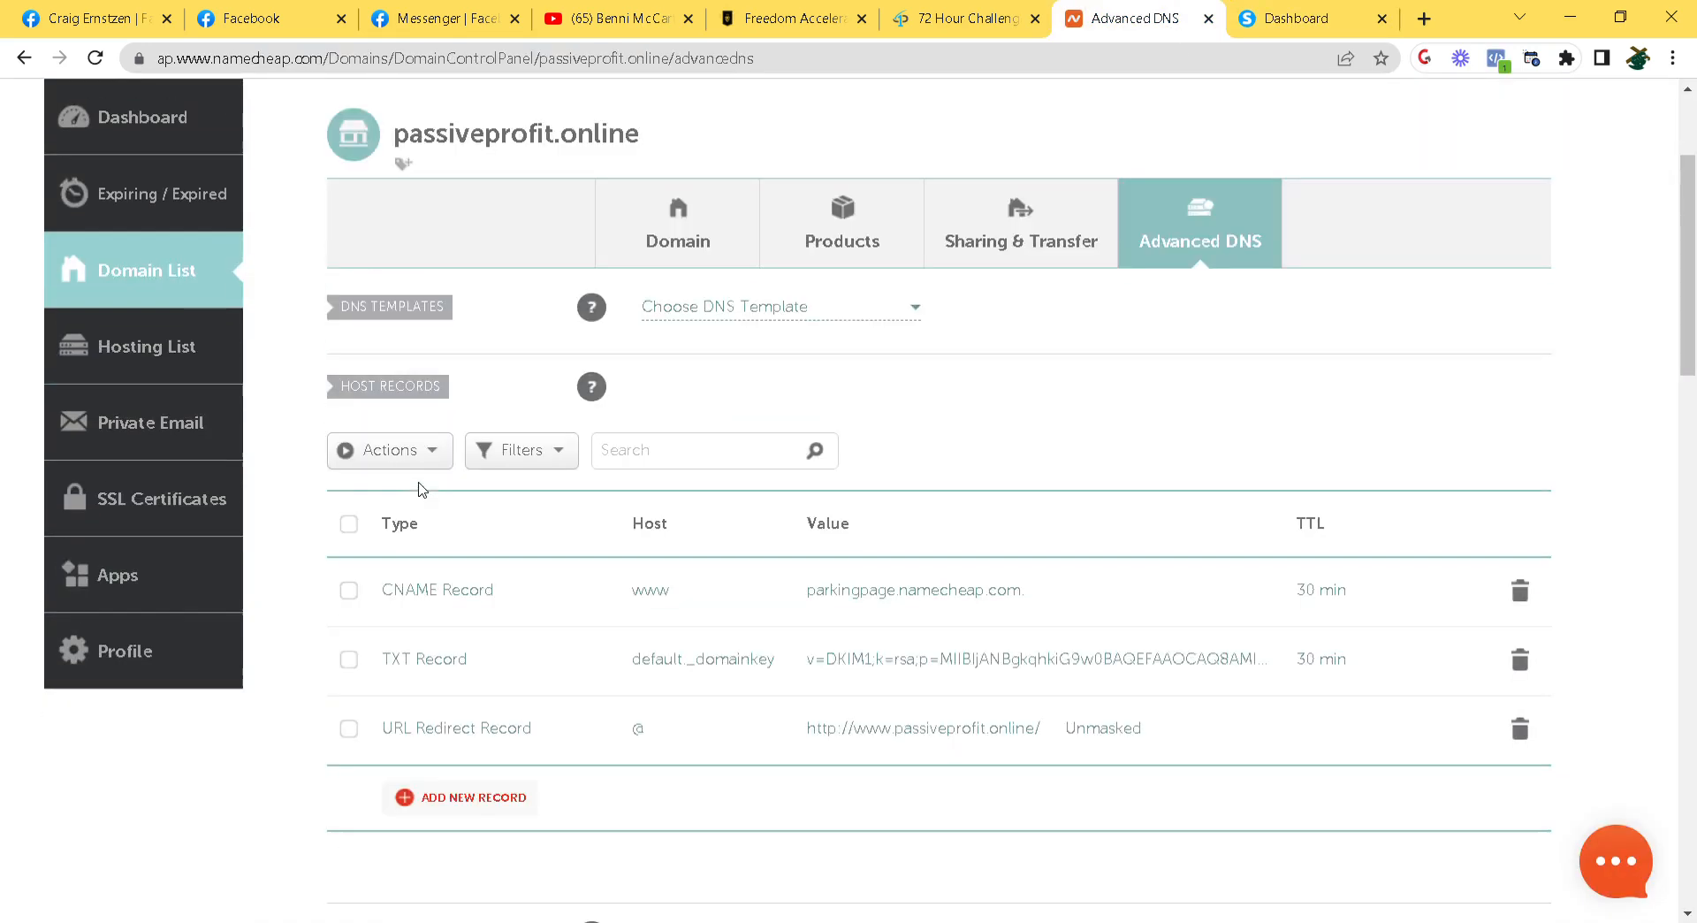
left_click(1297, 18)
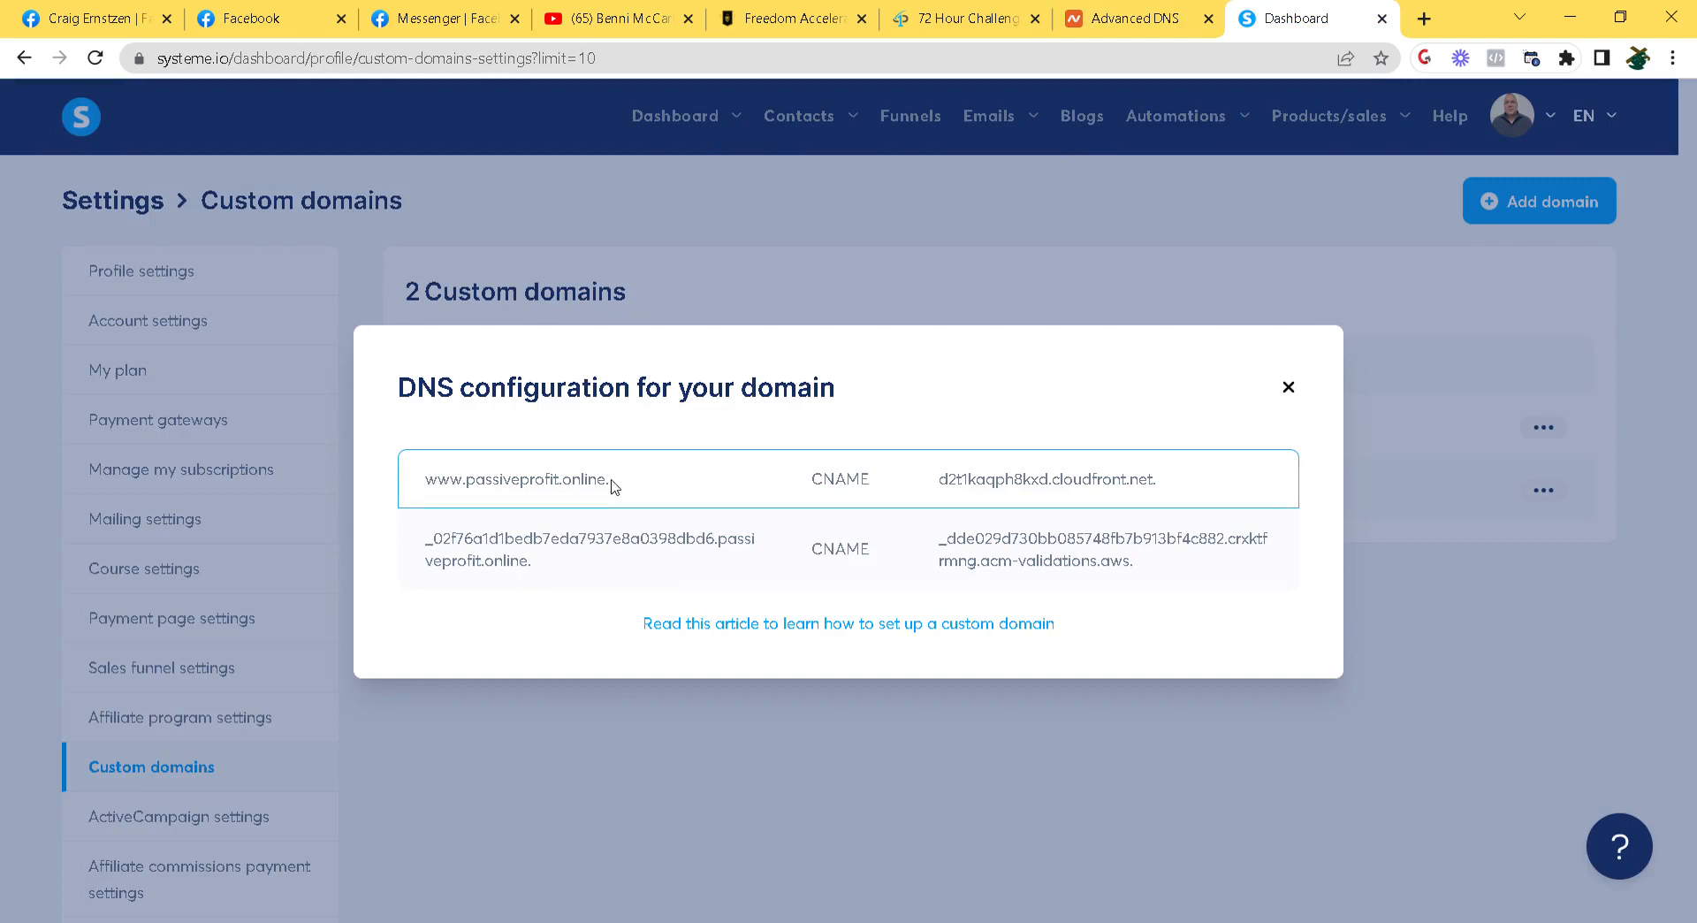
left_click_drag(426, 487, 467, 492)
left_click(1122, 18)
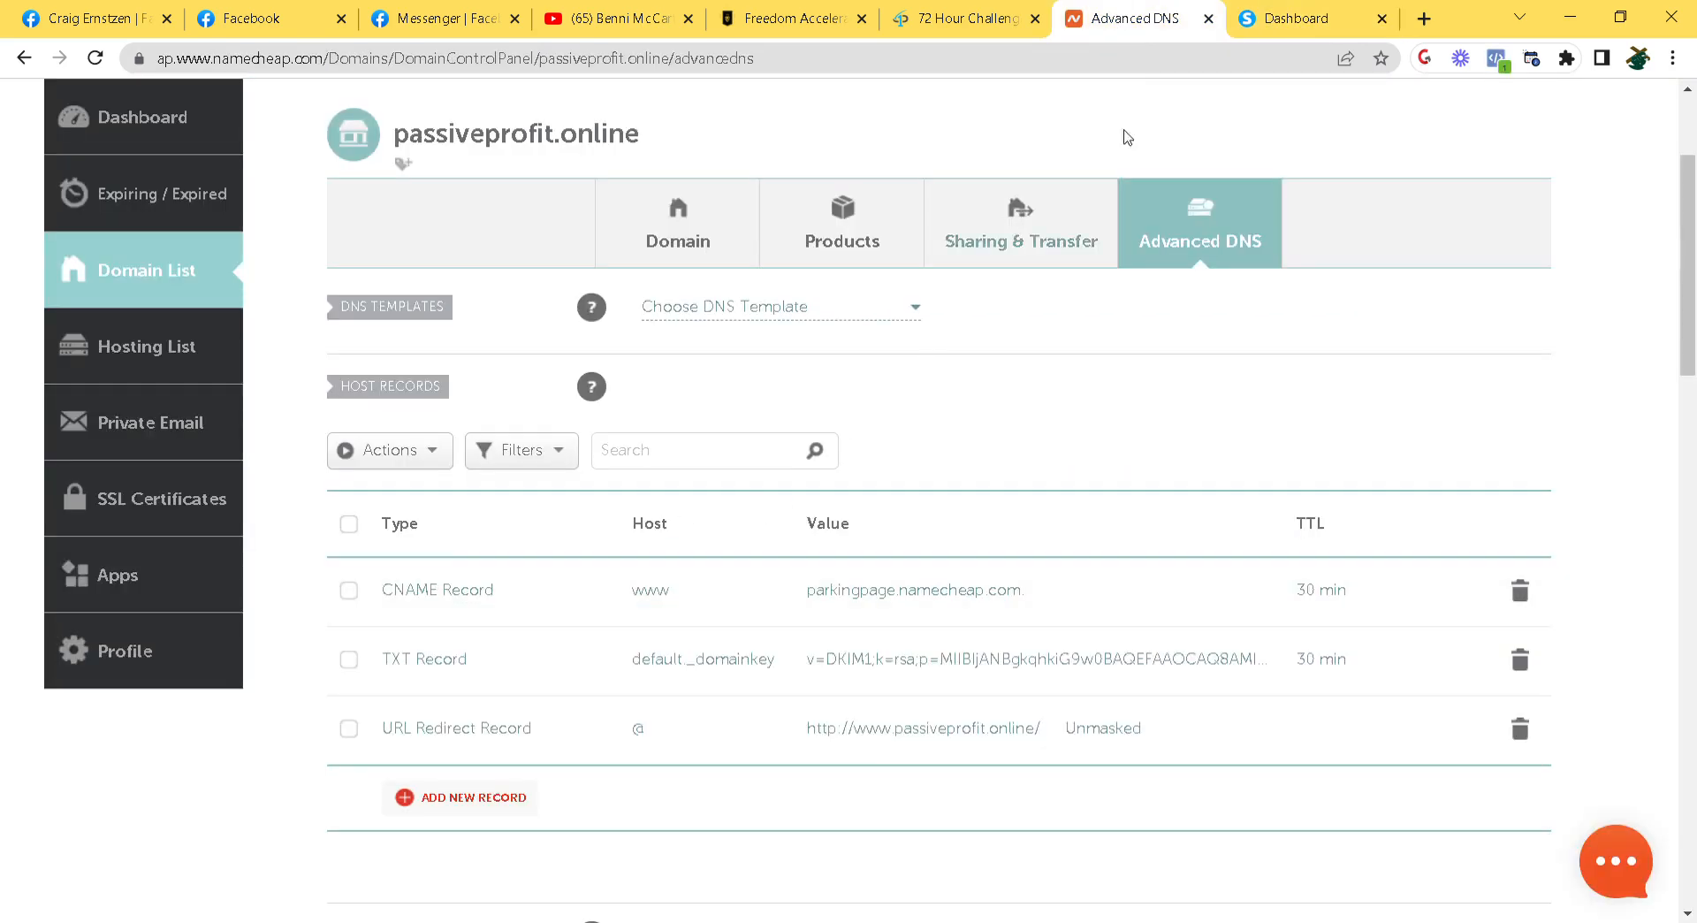
left_click(1281, 21)
left_click_drag(938, 480, 1141, 484)
key("ctrl+c")
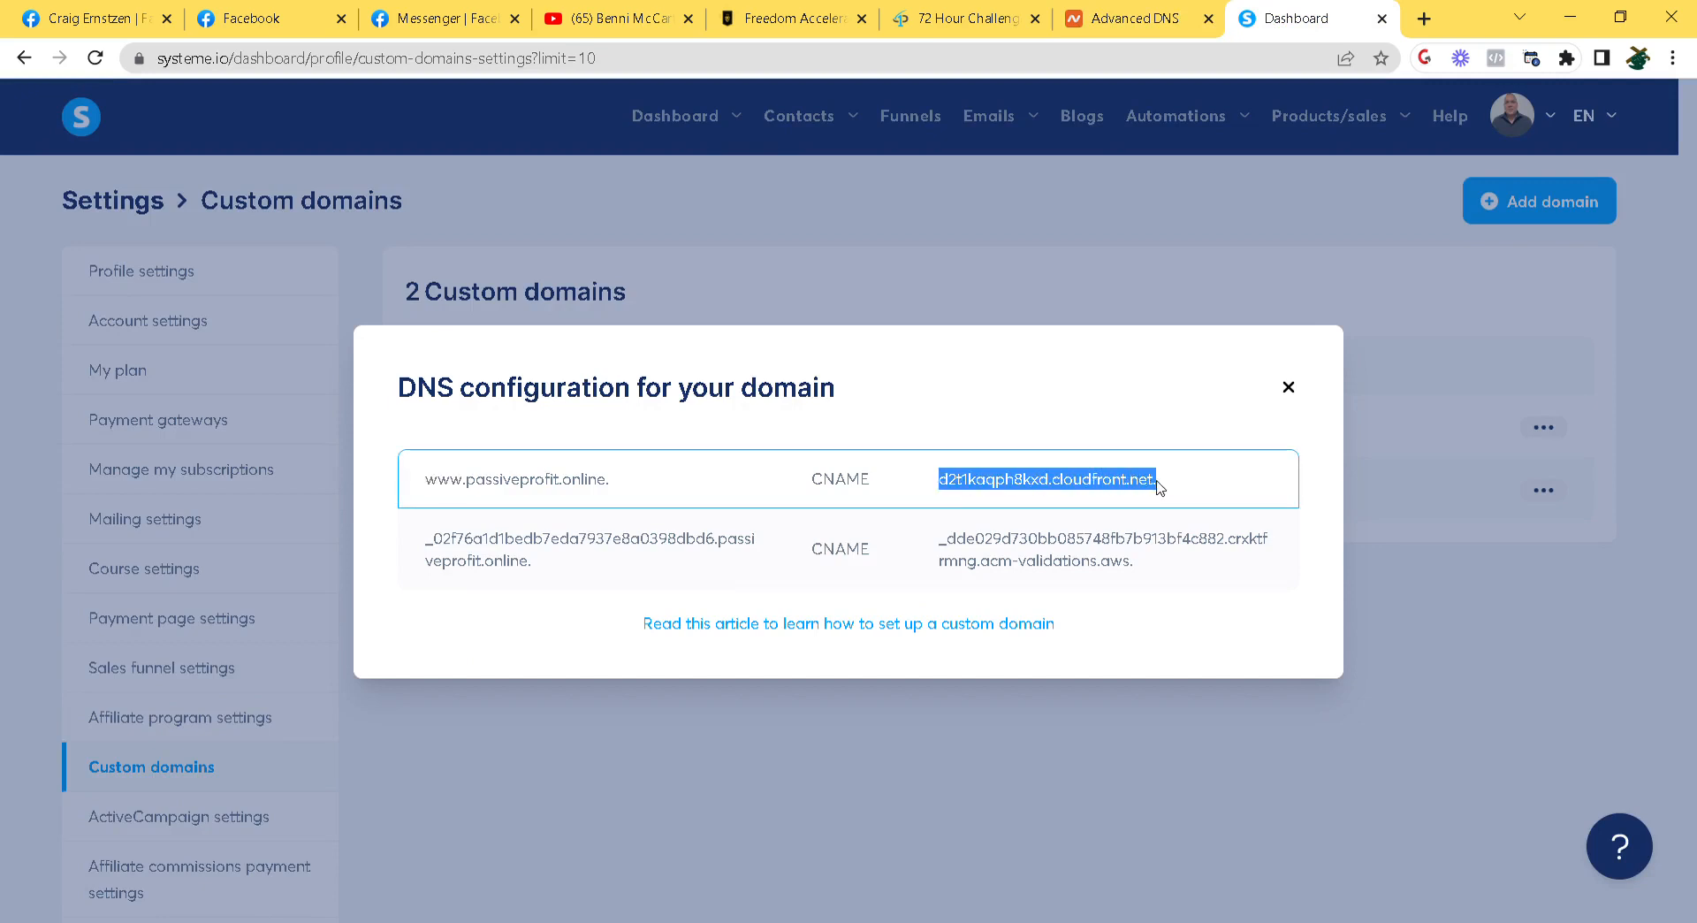
left_click(1115, 10)
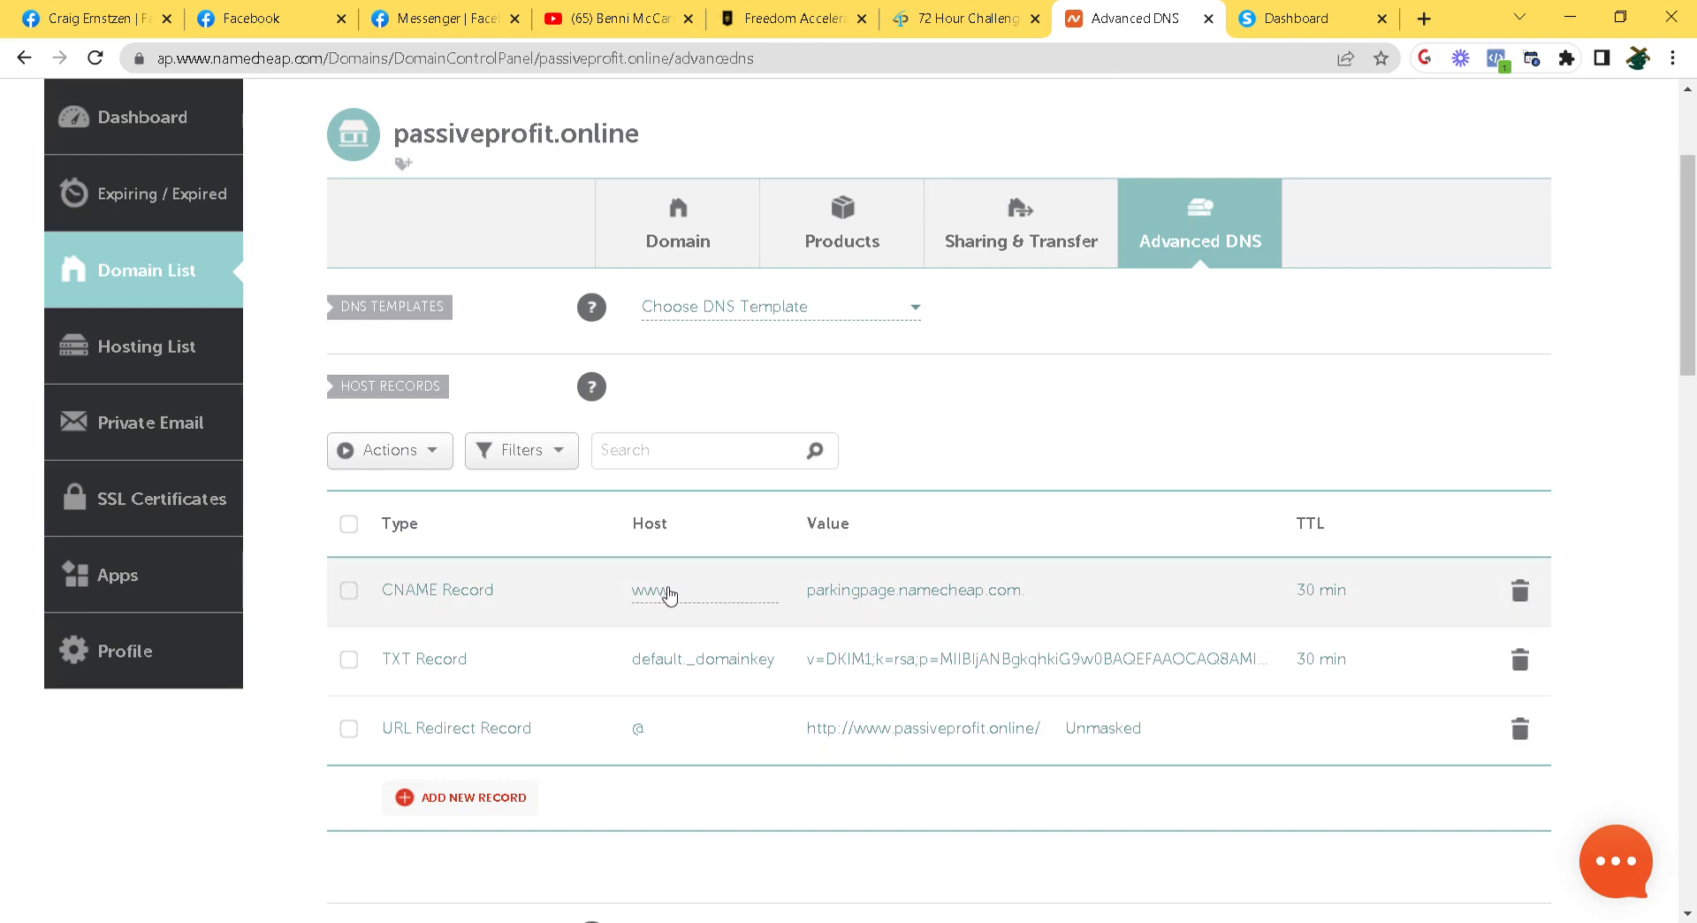
left_click(884, 593)
double_click(884, 593)
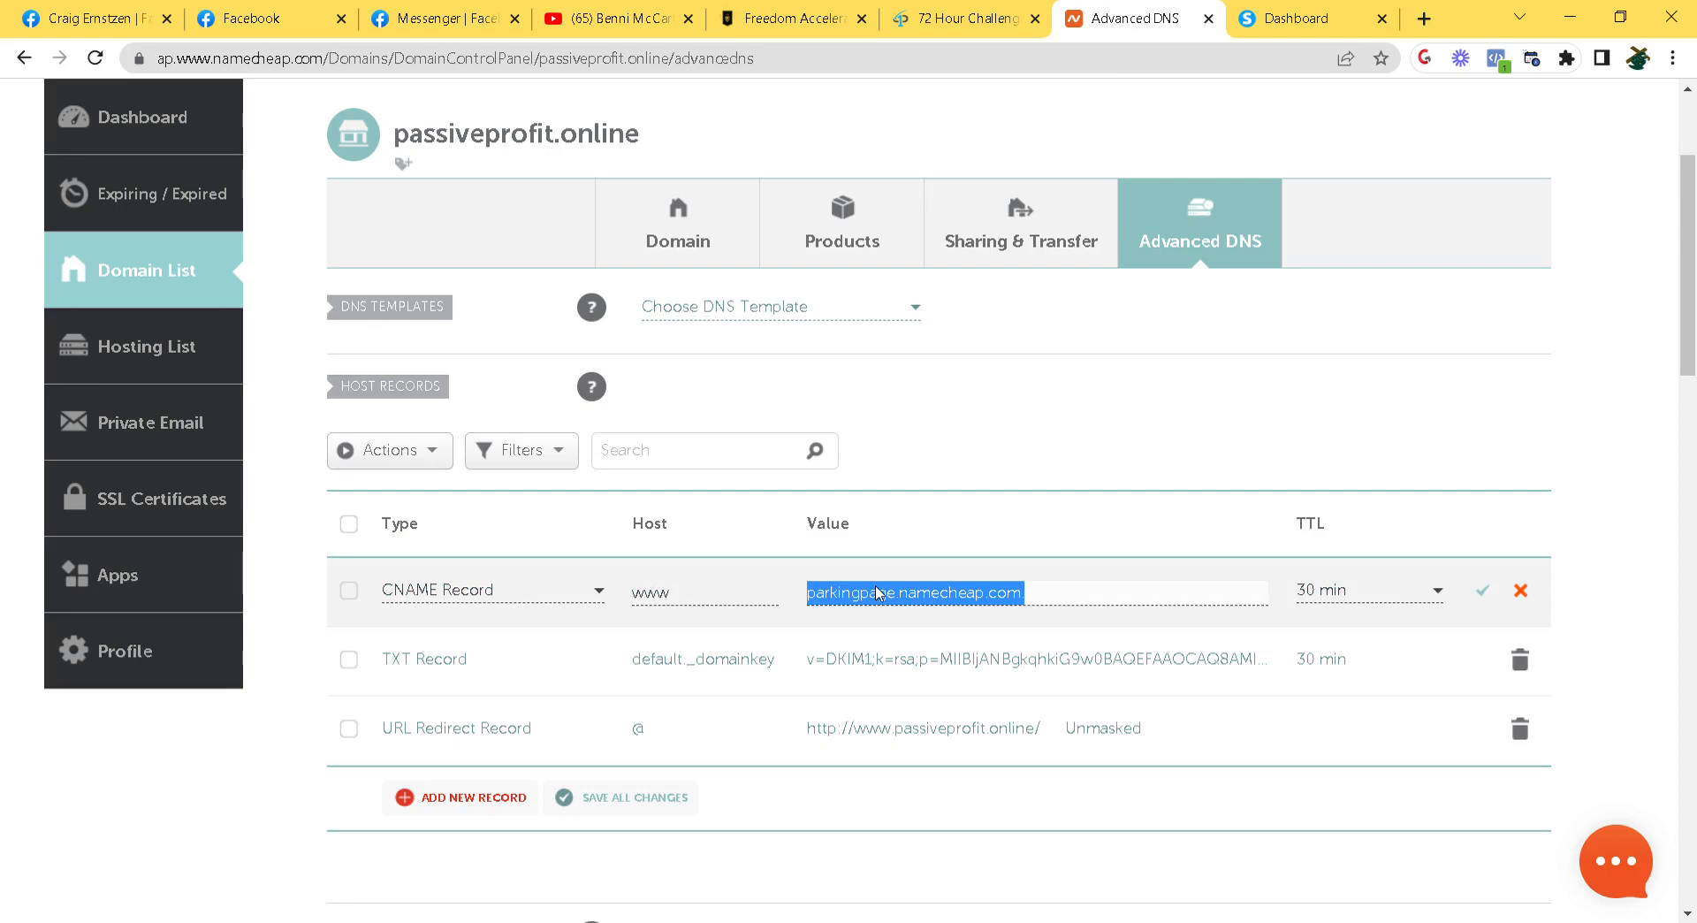
key("ctrl+v")
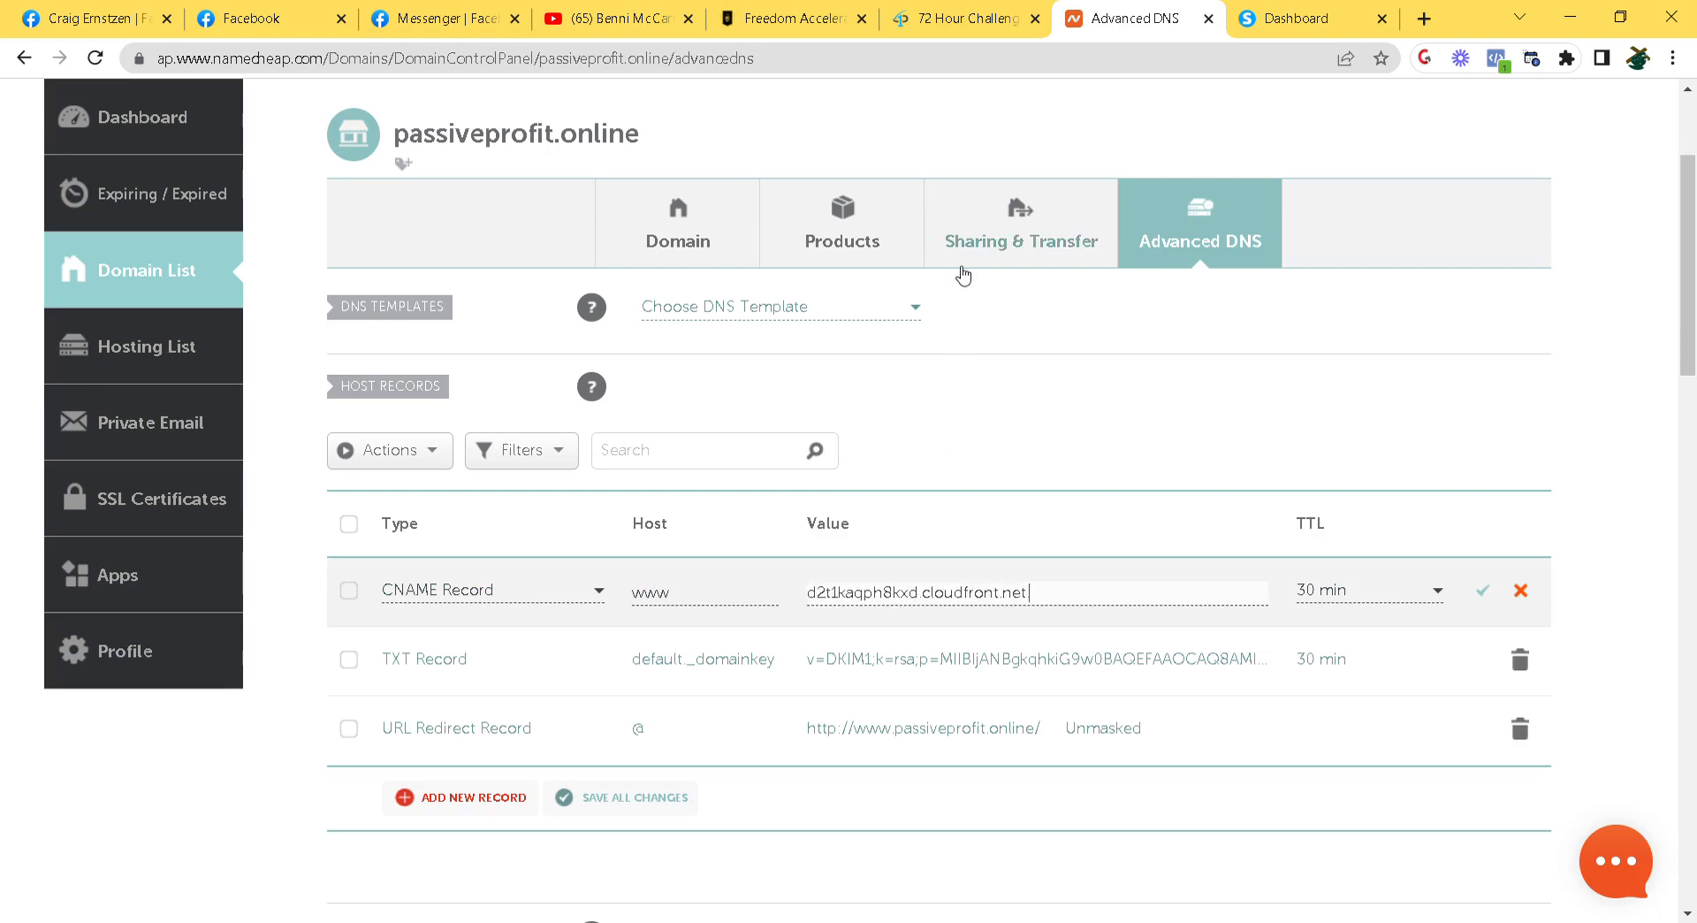
Save the www CNAME record with an Automatic TTL
left_click(1286, 24)
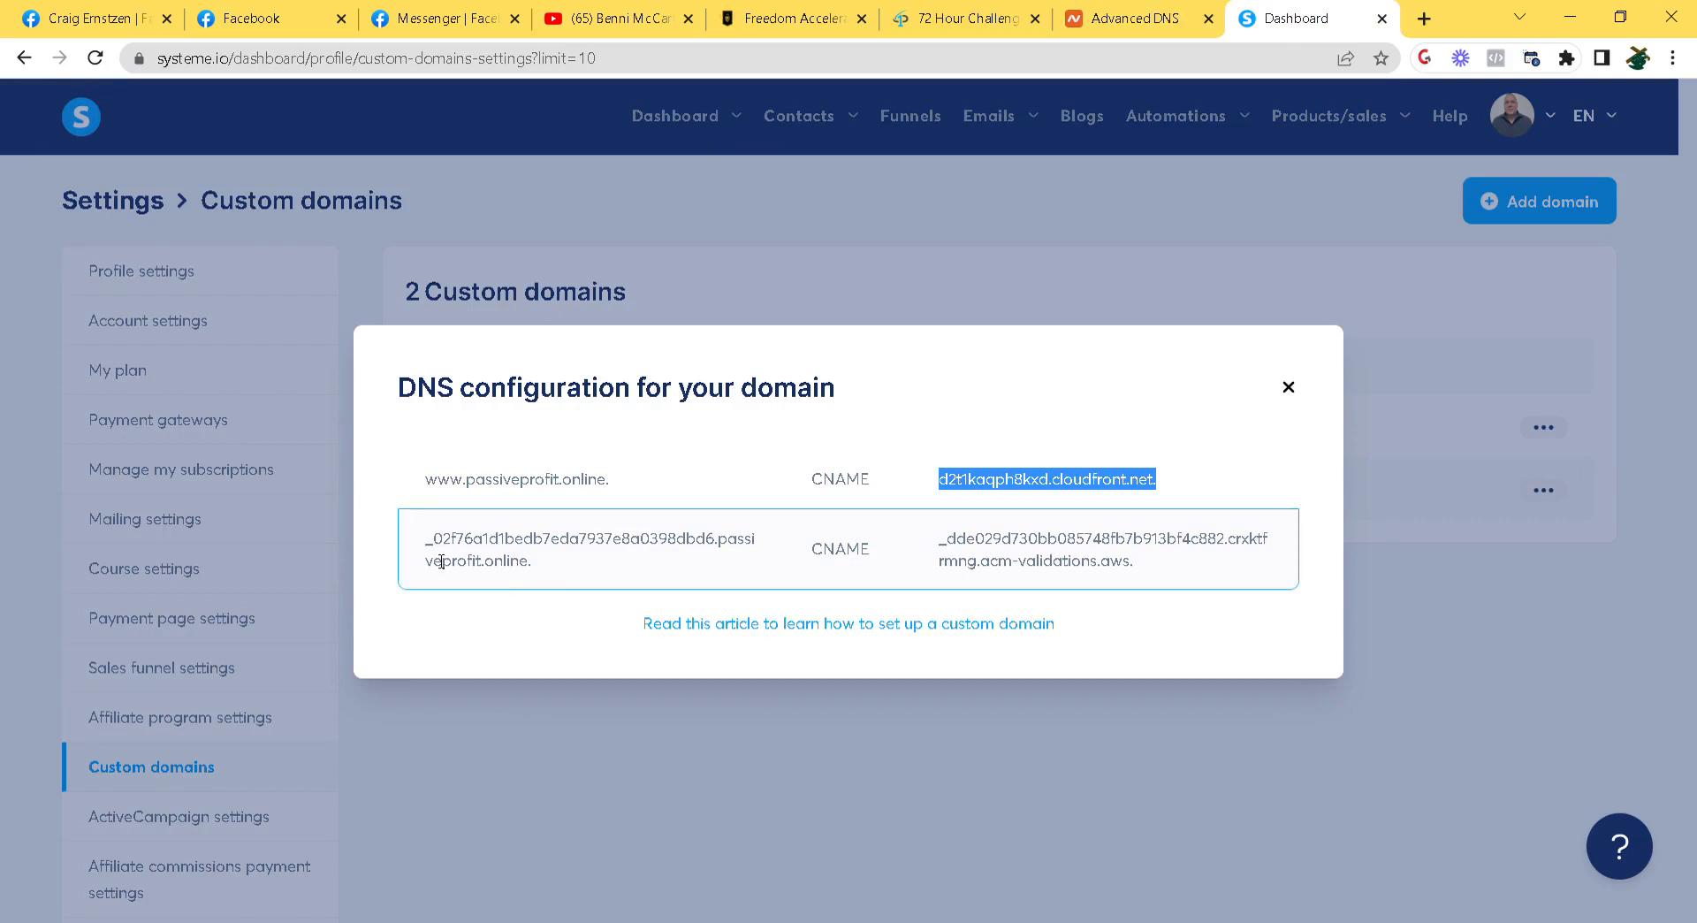
left_click_drag(431, 541, 721, 550)
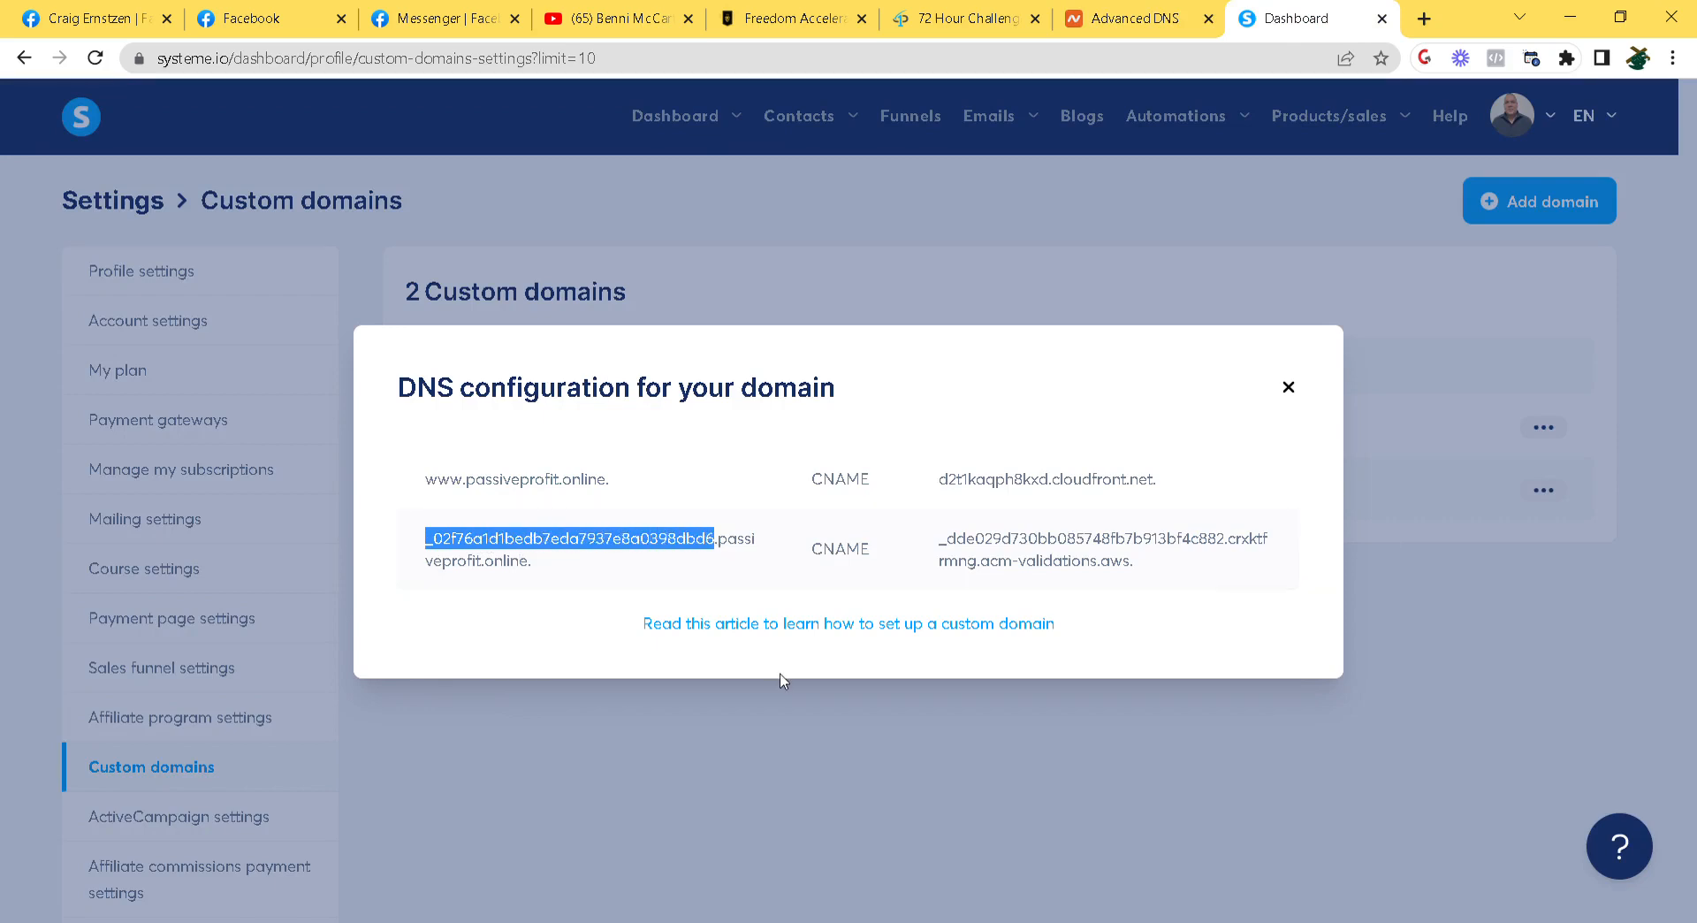
left_click(1149, 21)
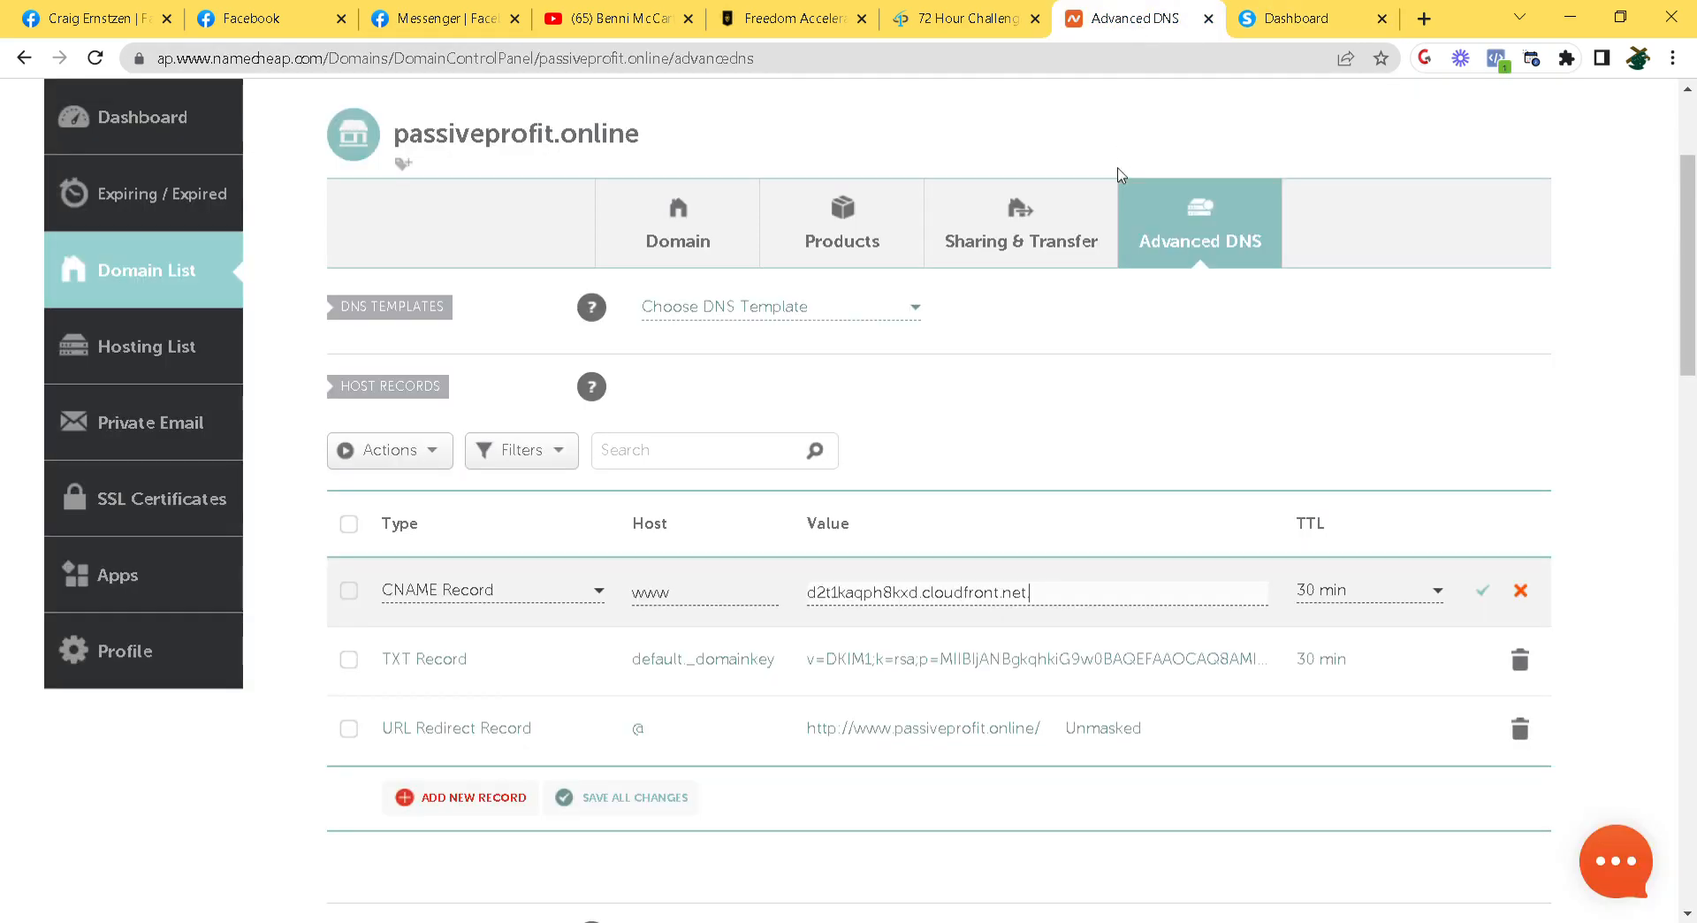
left_click(1485, 591)
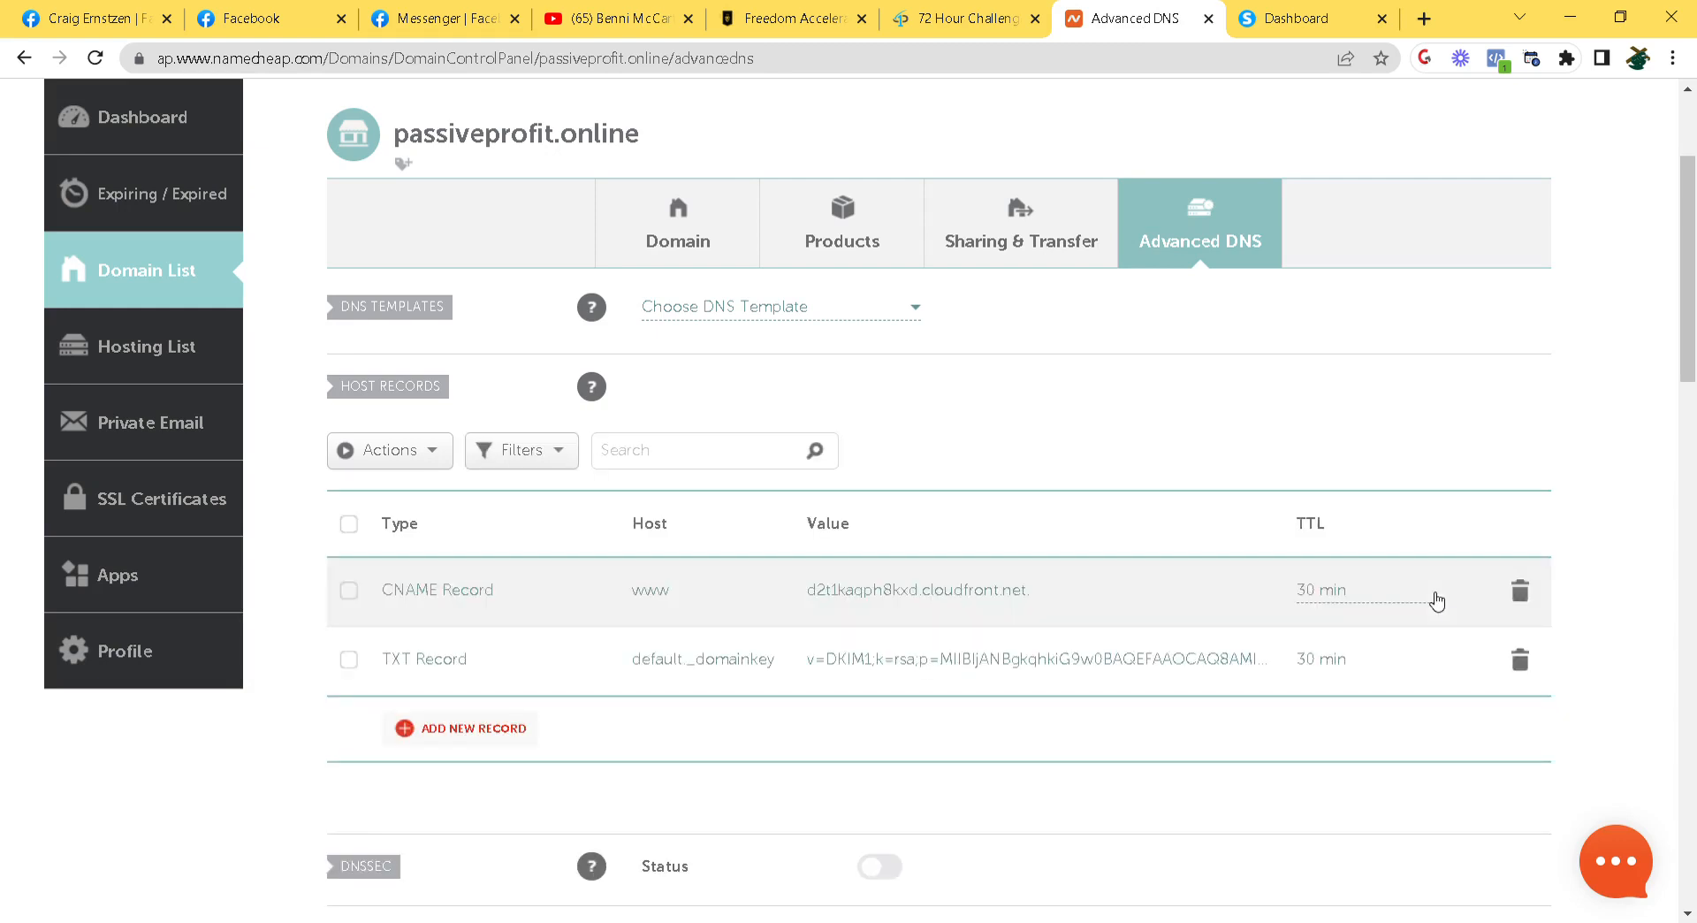
left_click(1436, 601)
left_click(1401, 631)
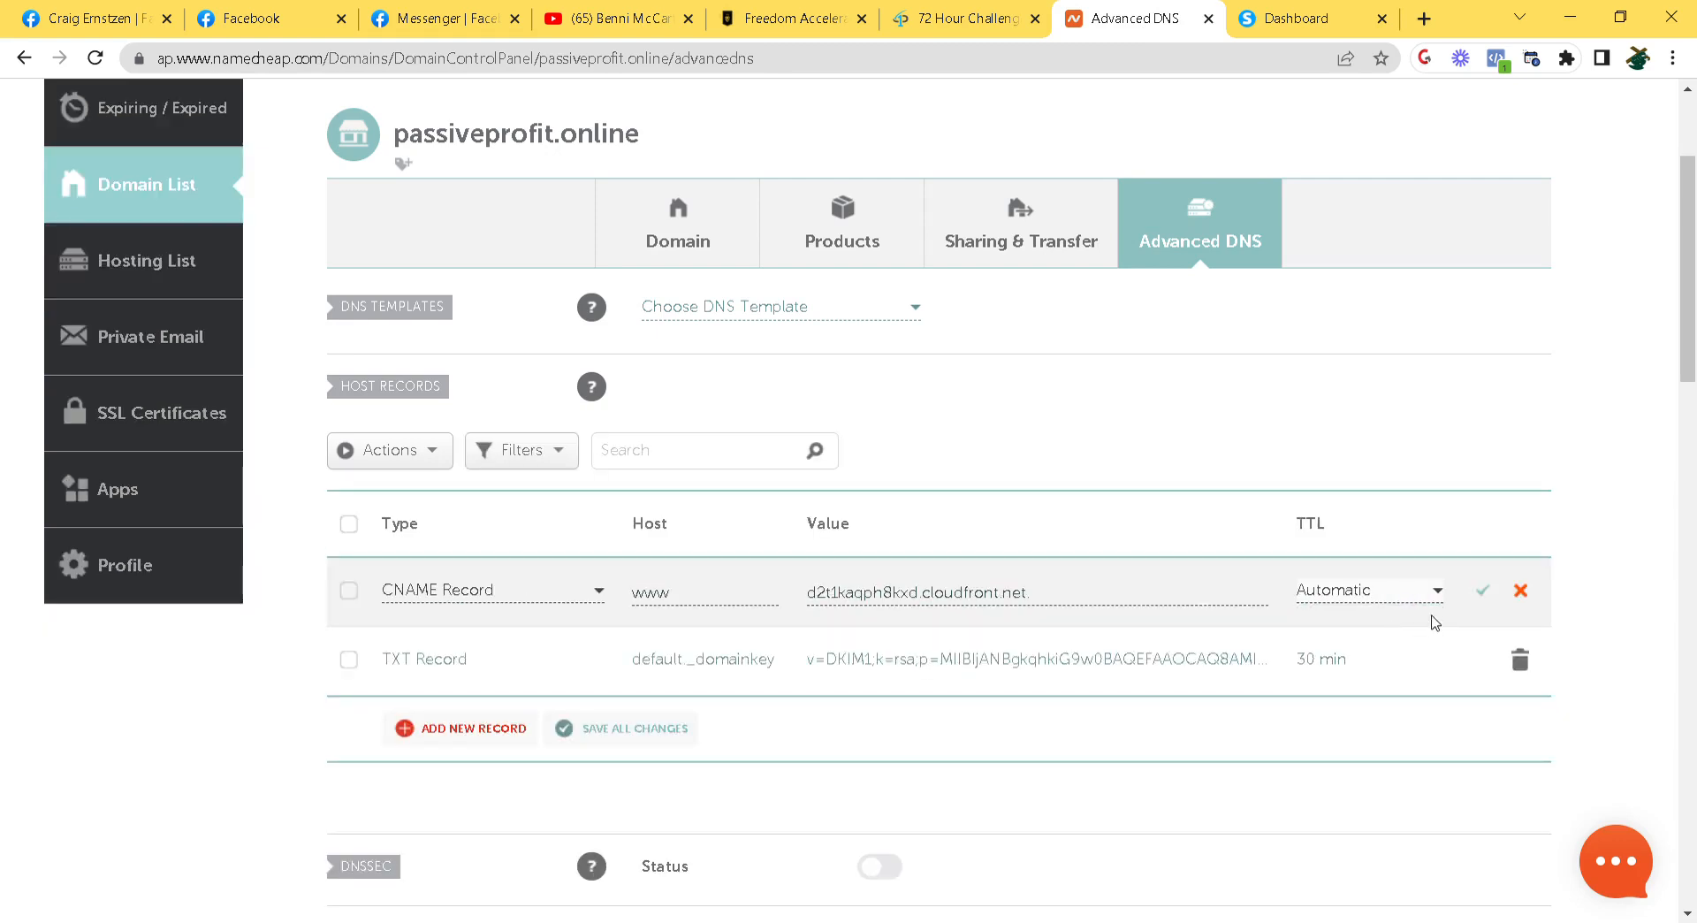
left_click(1485, 591)
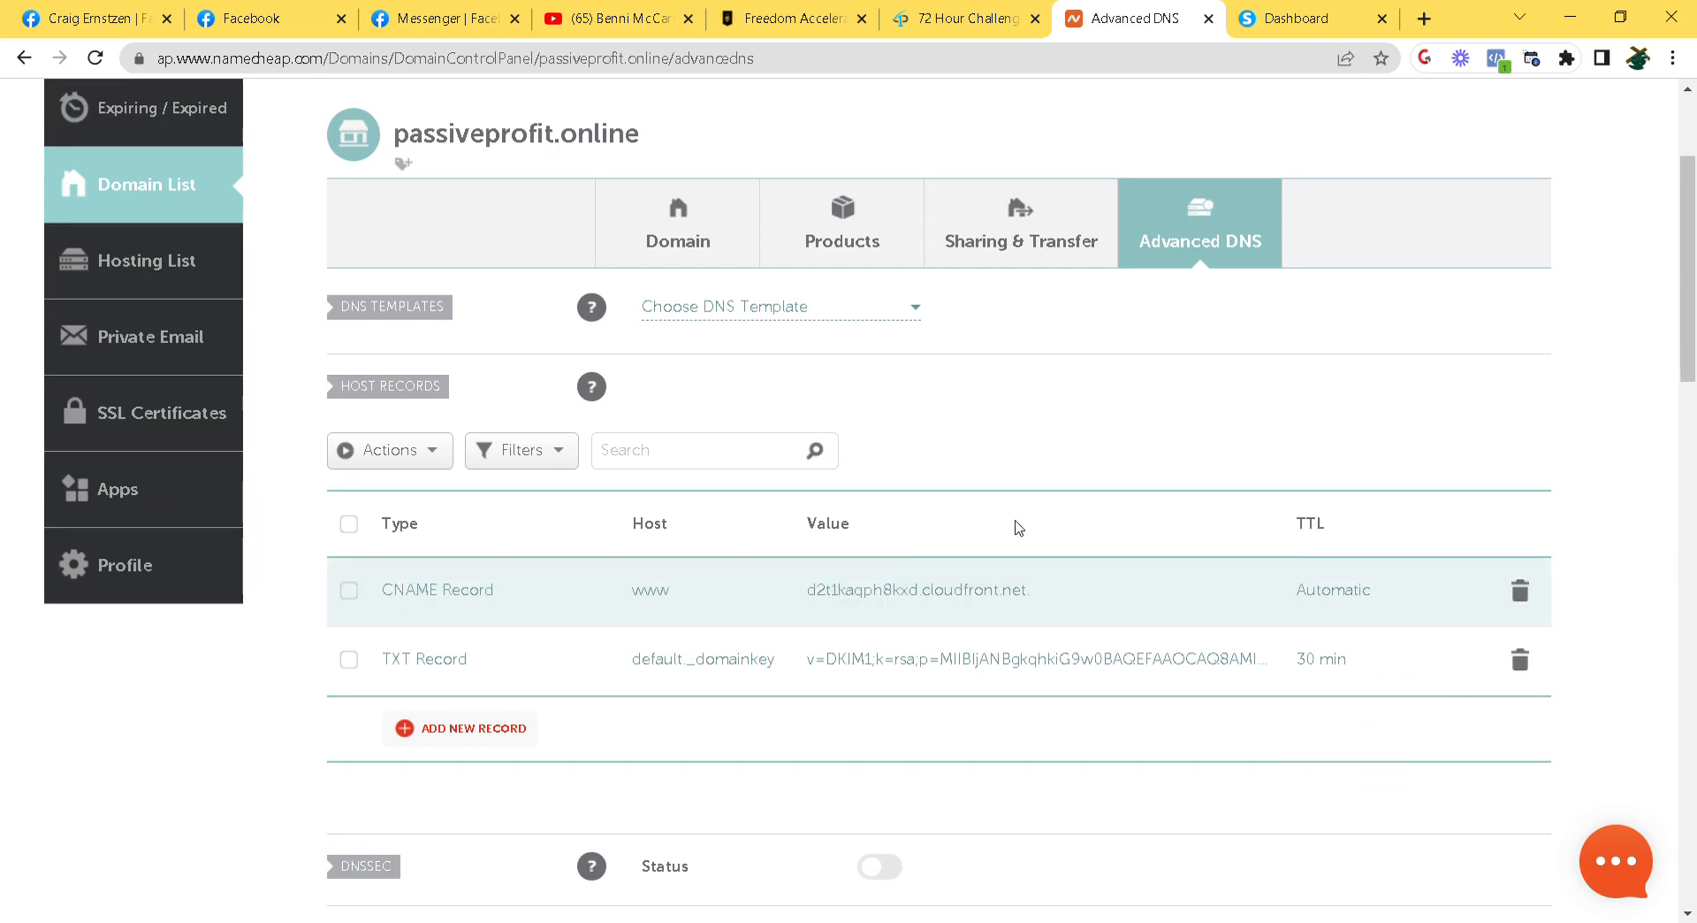
Add a CNAME record with systeme.io's validation host and acm-validations.aws target
left_click(461, 729)
scroll(568, 531, "down", 1)
left_click_drag(595, 514, 594, 555)
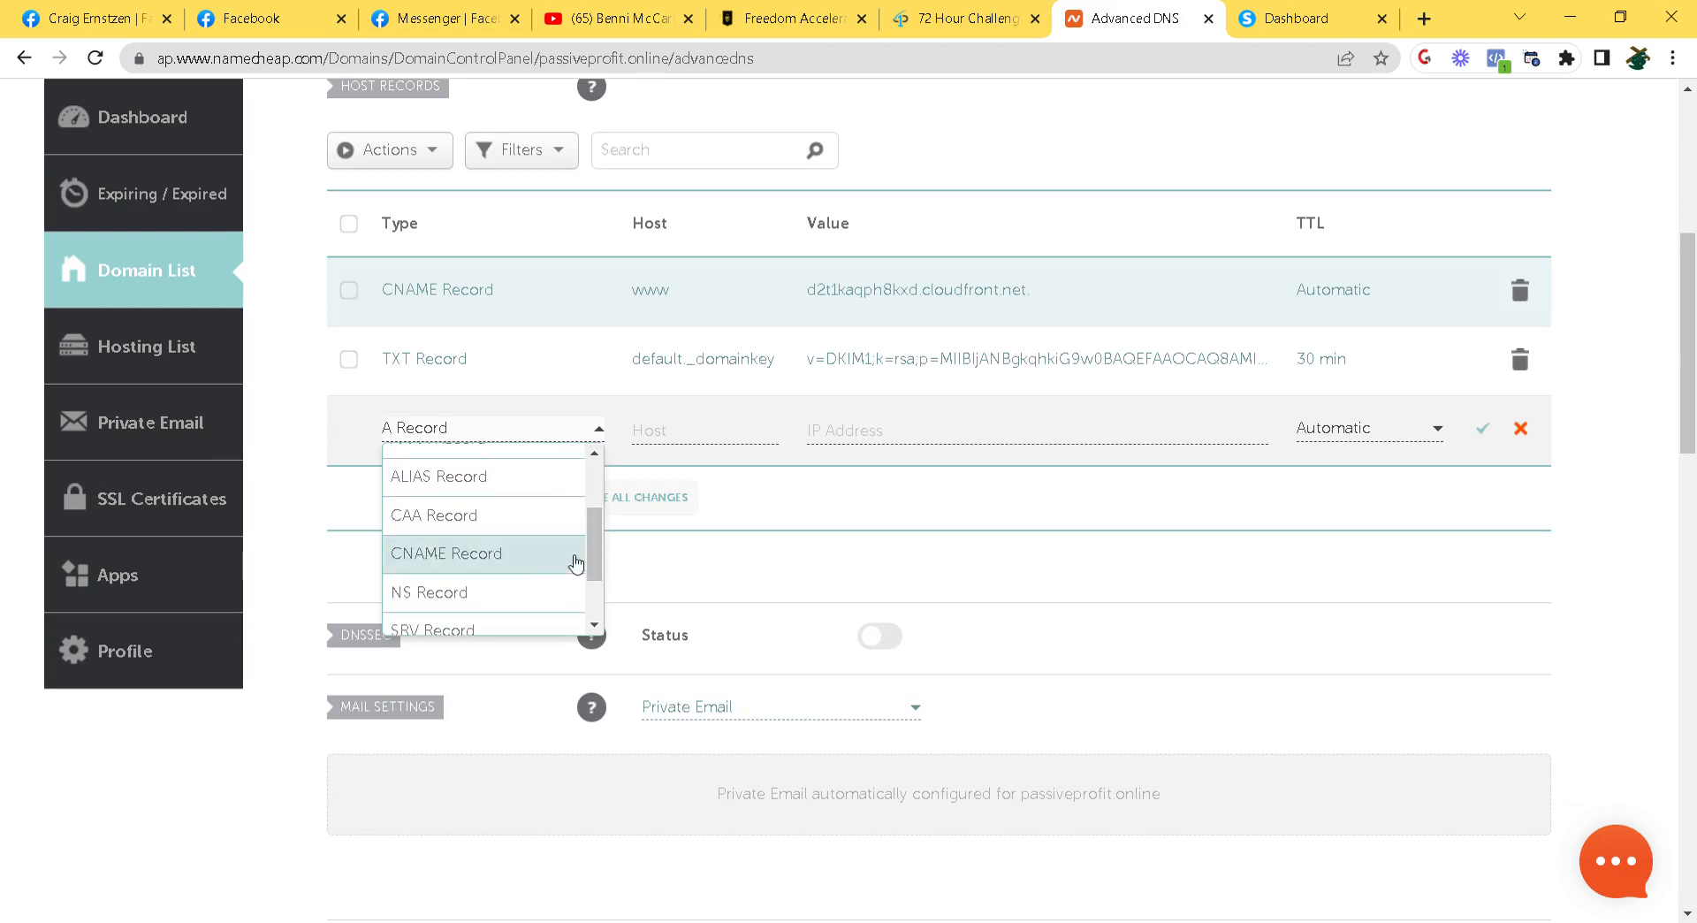
left_click(515, 559)
left_click(680, 433)
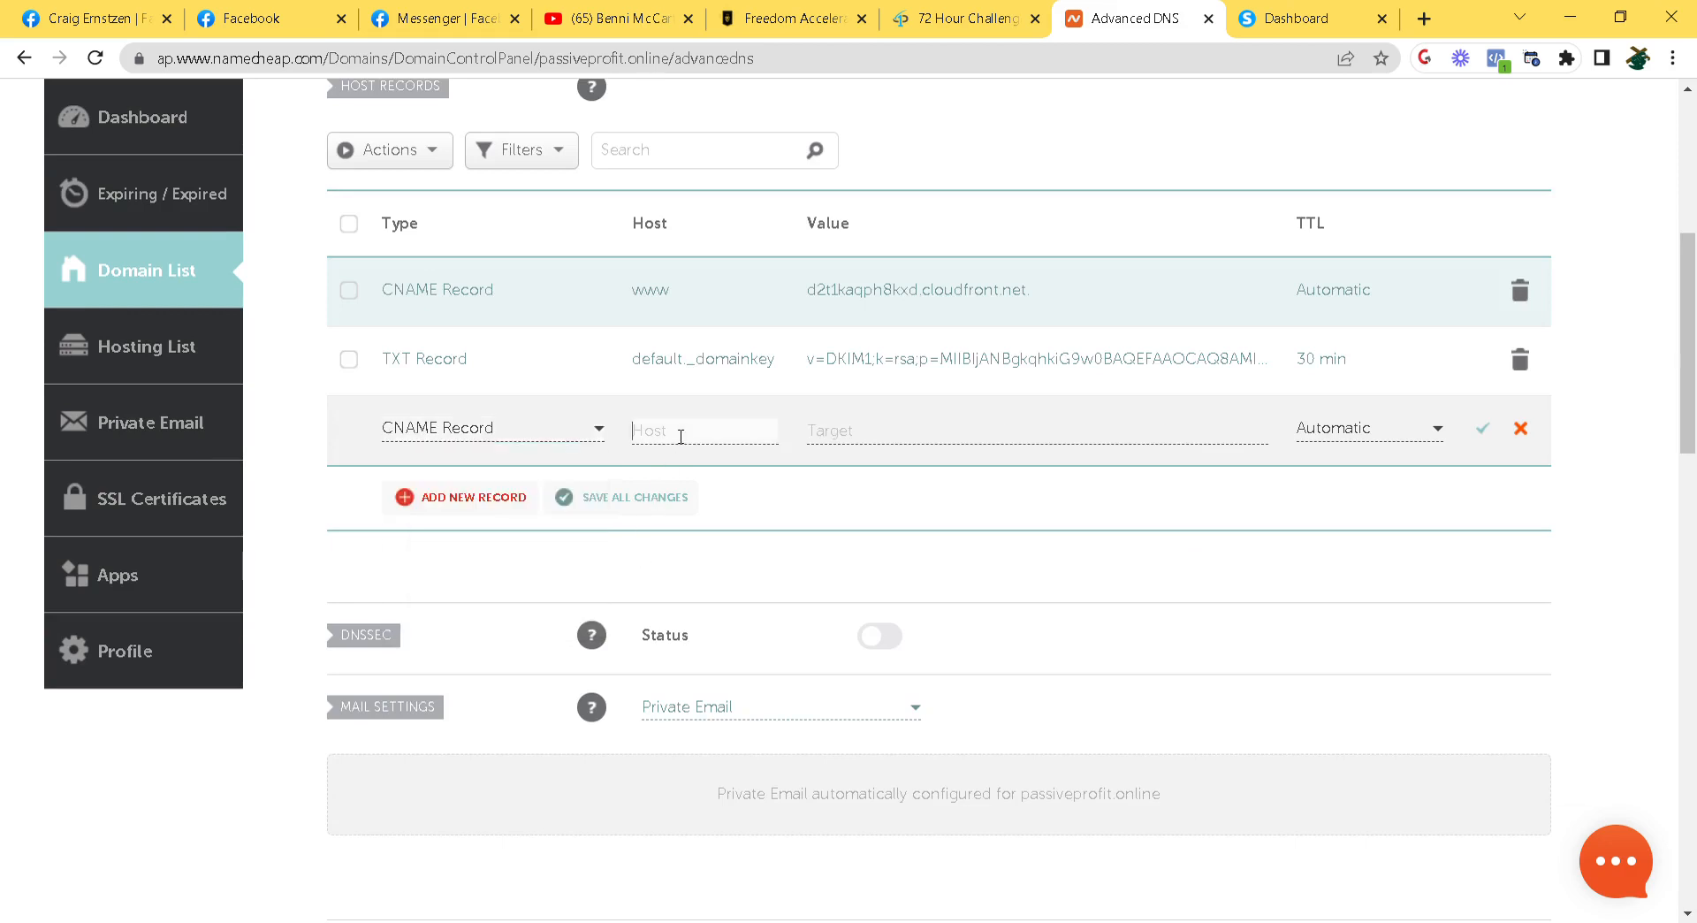
key("ctrl+v")
left_click(928, 427)
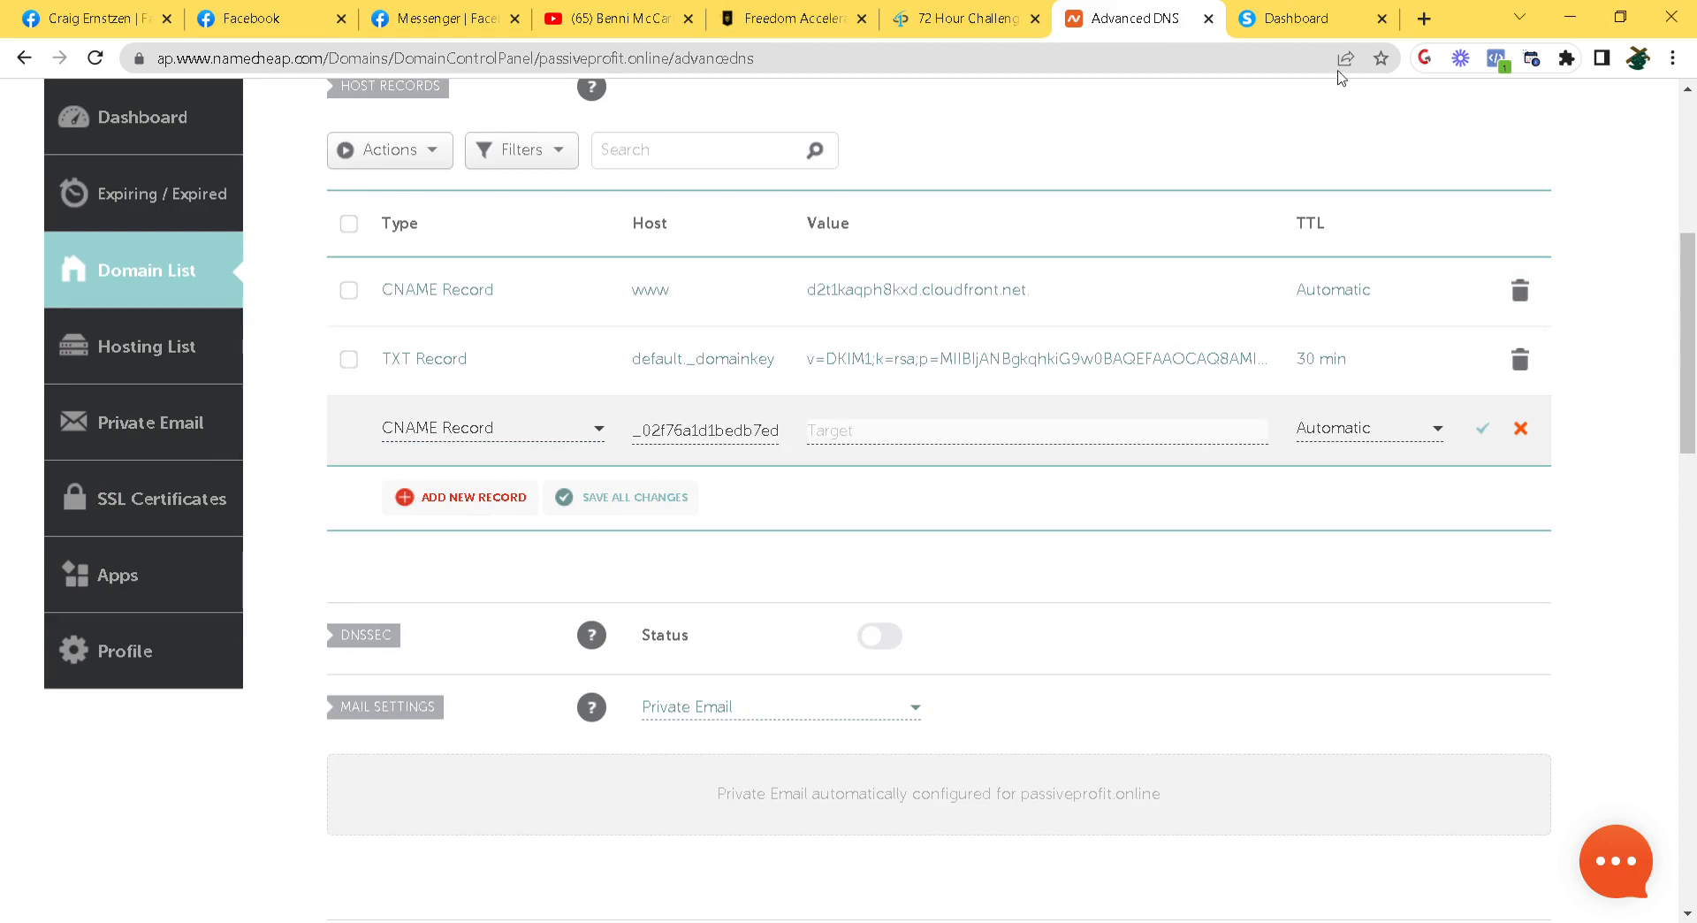
left_click(1295, 19)
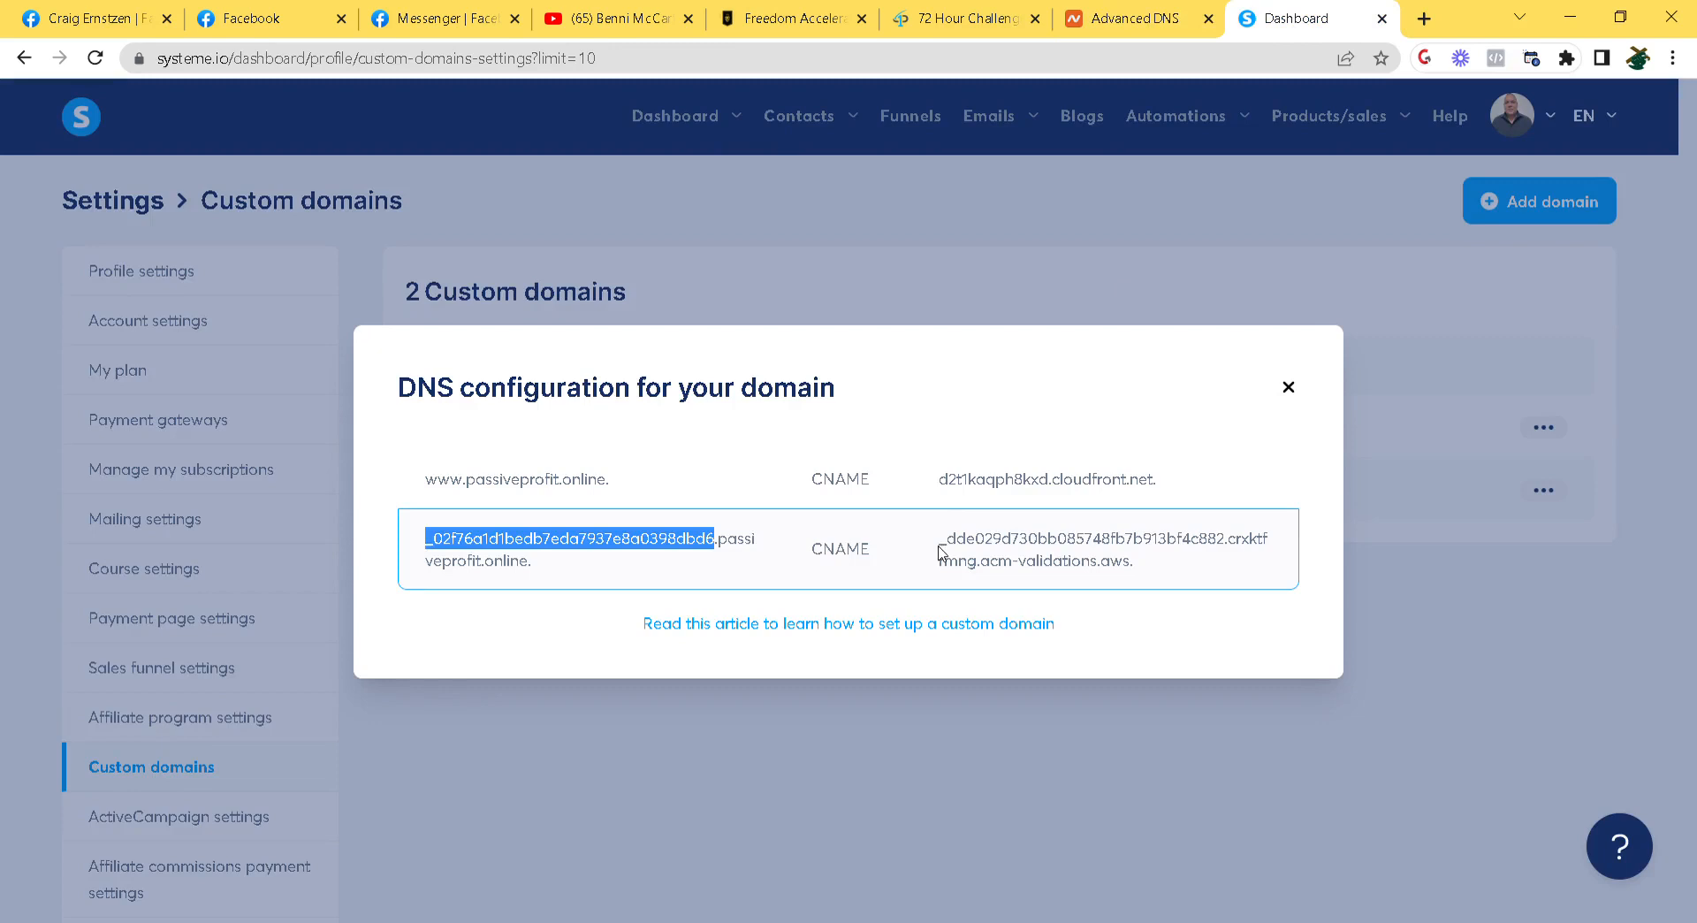
left_click_drag(940, 550, 1159, 571)
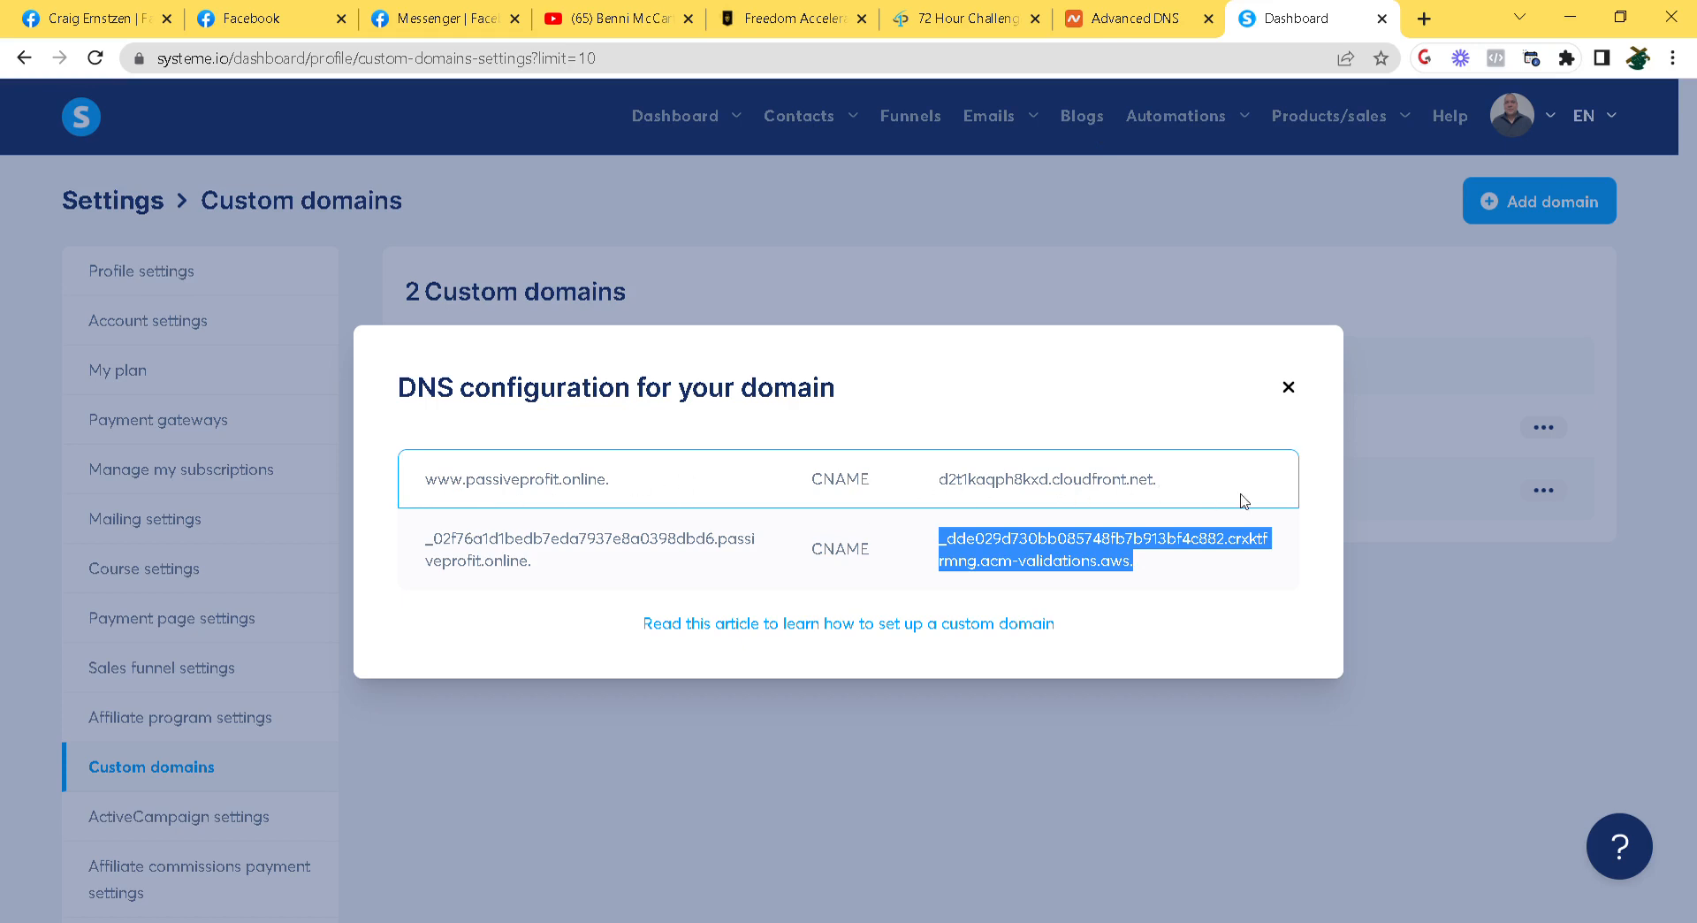
left_click(1143, 19)
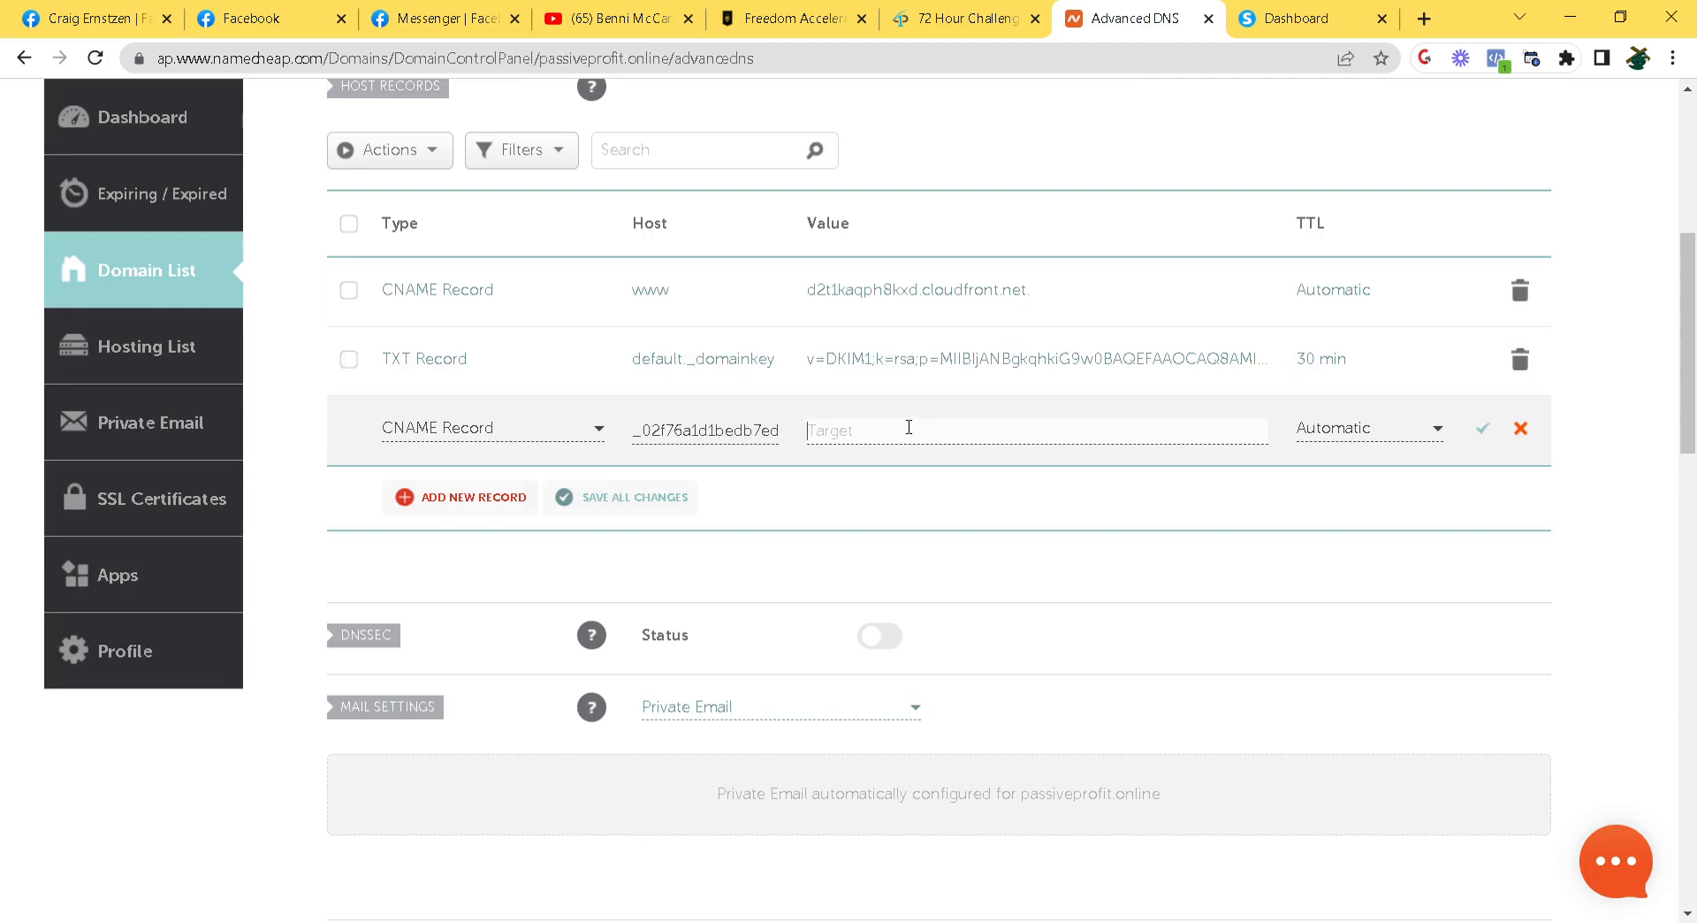
key("ctrl+v")
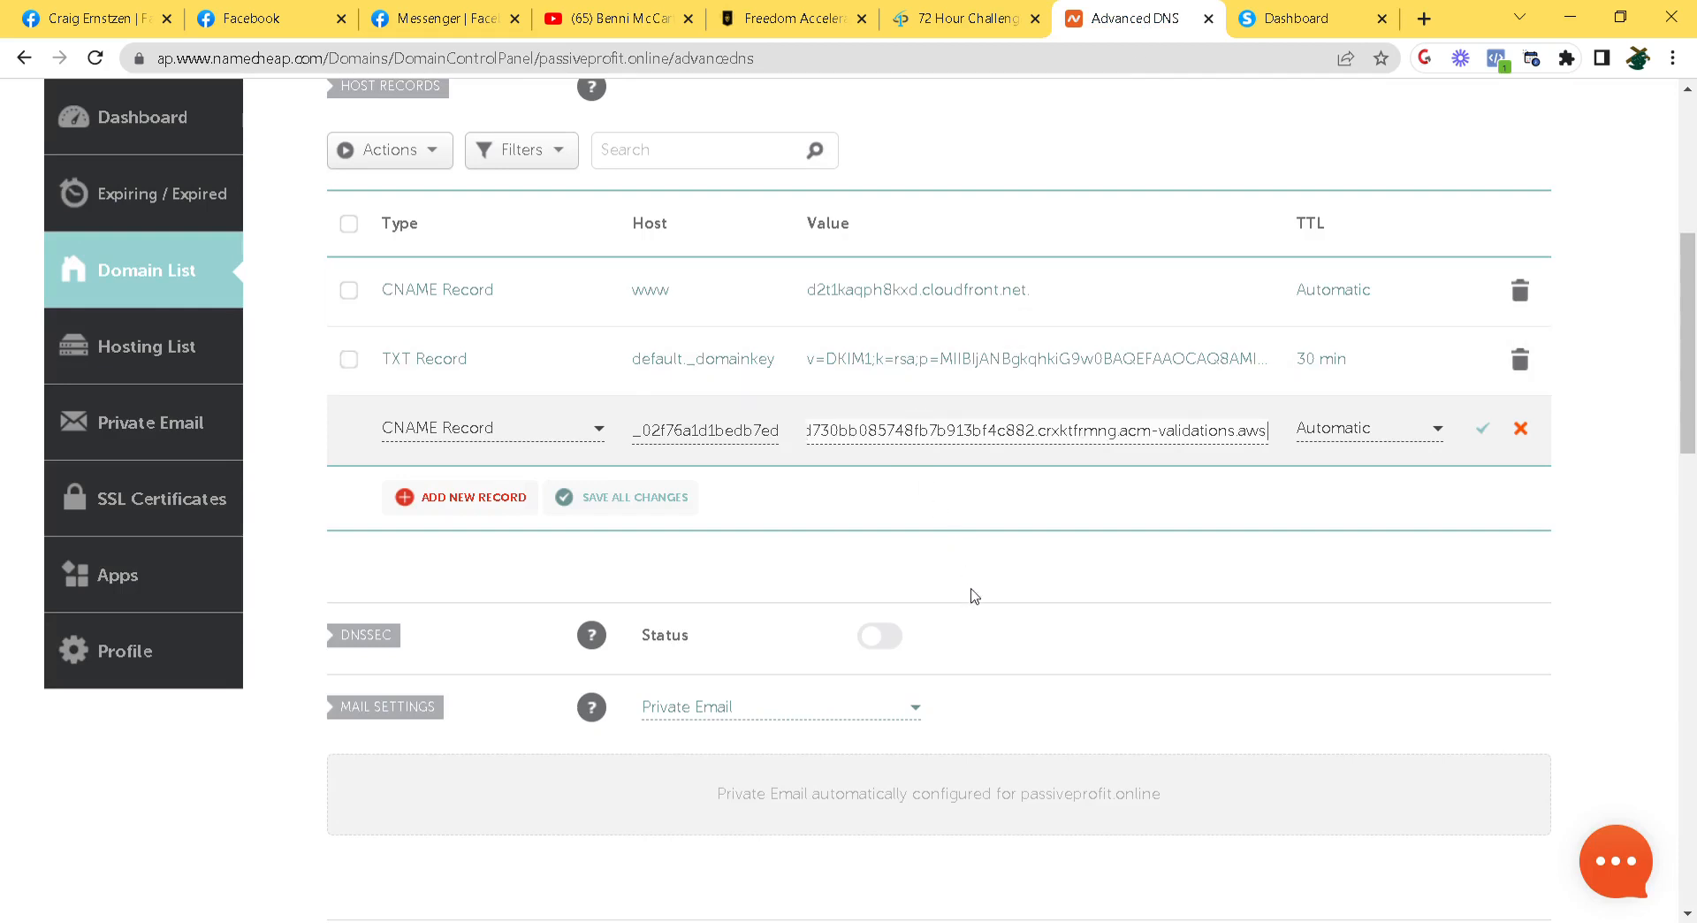
left_click(1488, 430)
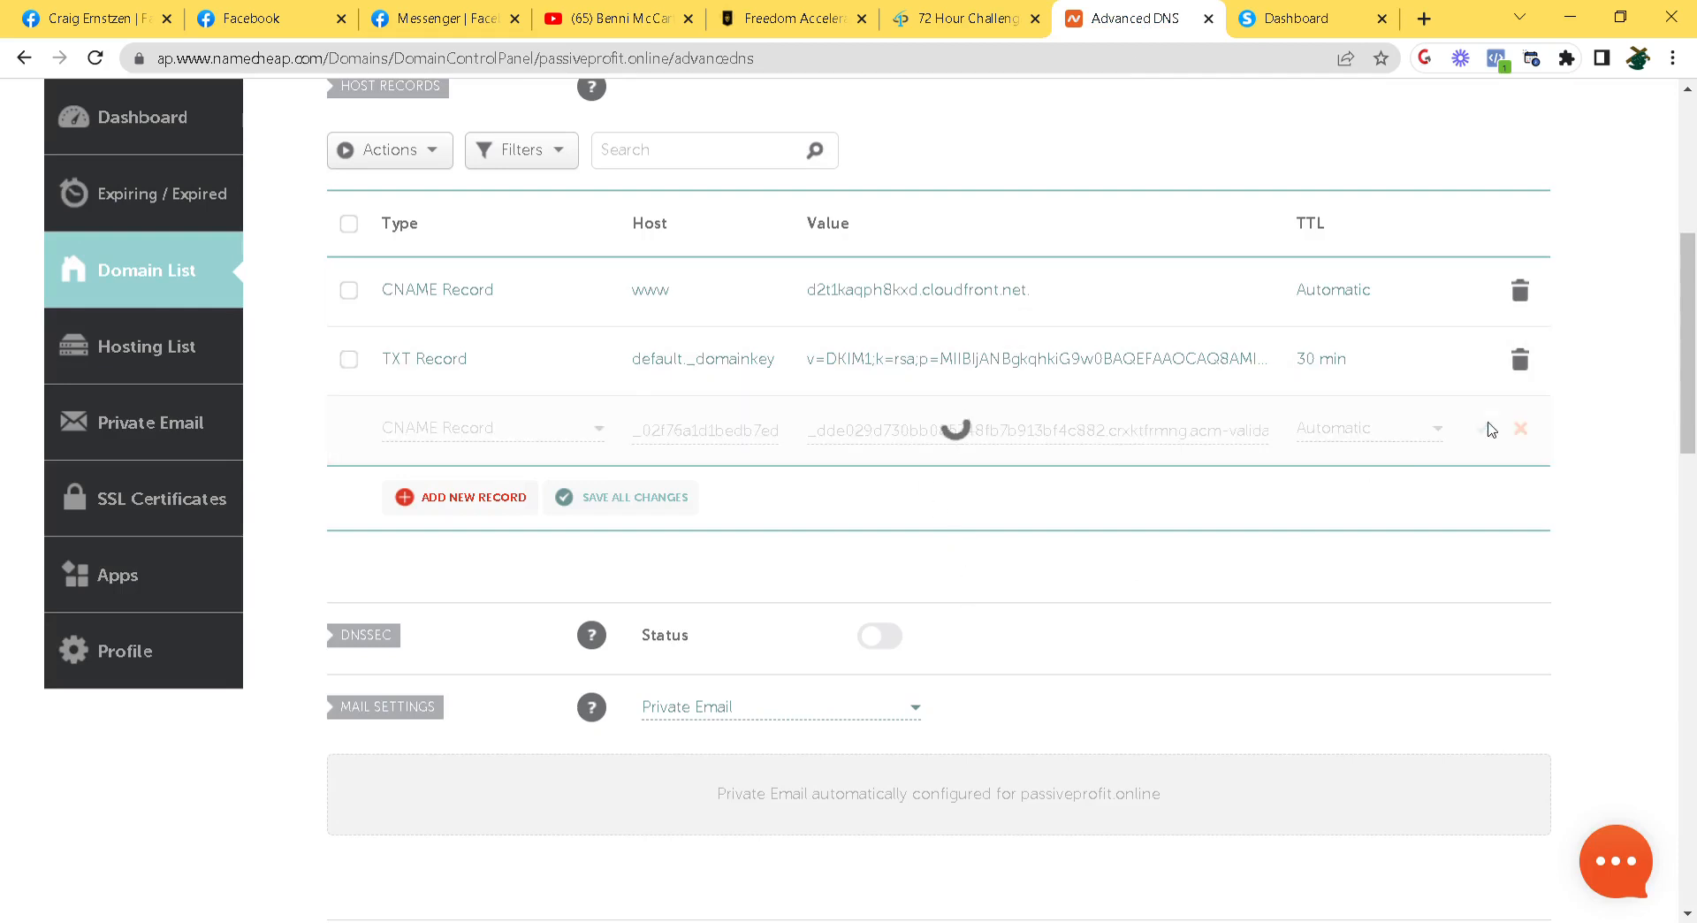
Set the TXT record's TTL to Automatic and save it
left_click(1323, 371)
left_click(1412, 391)
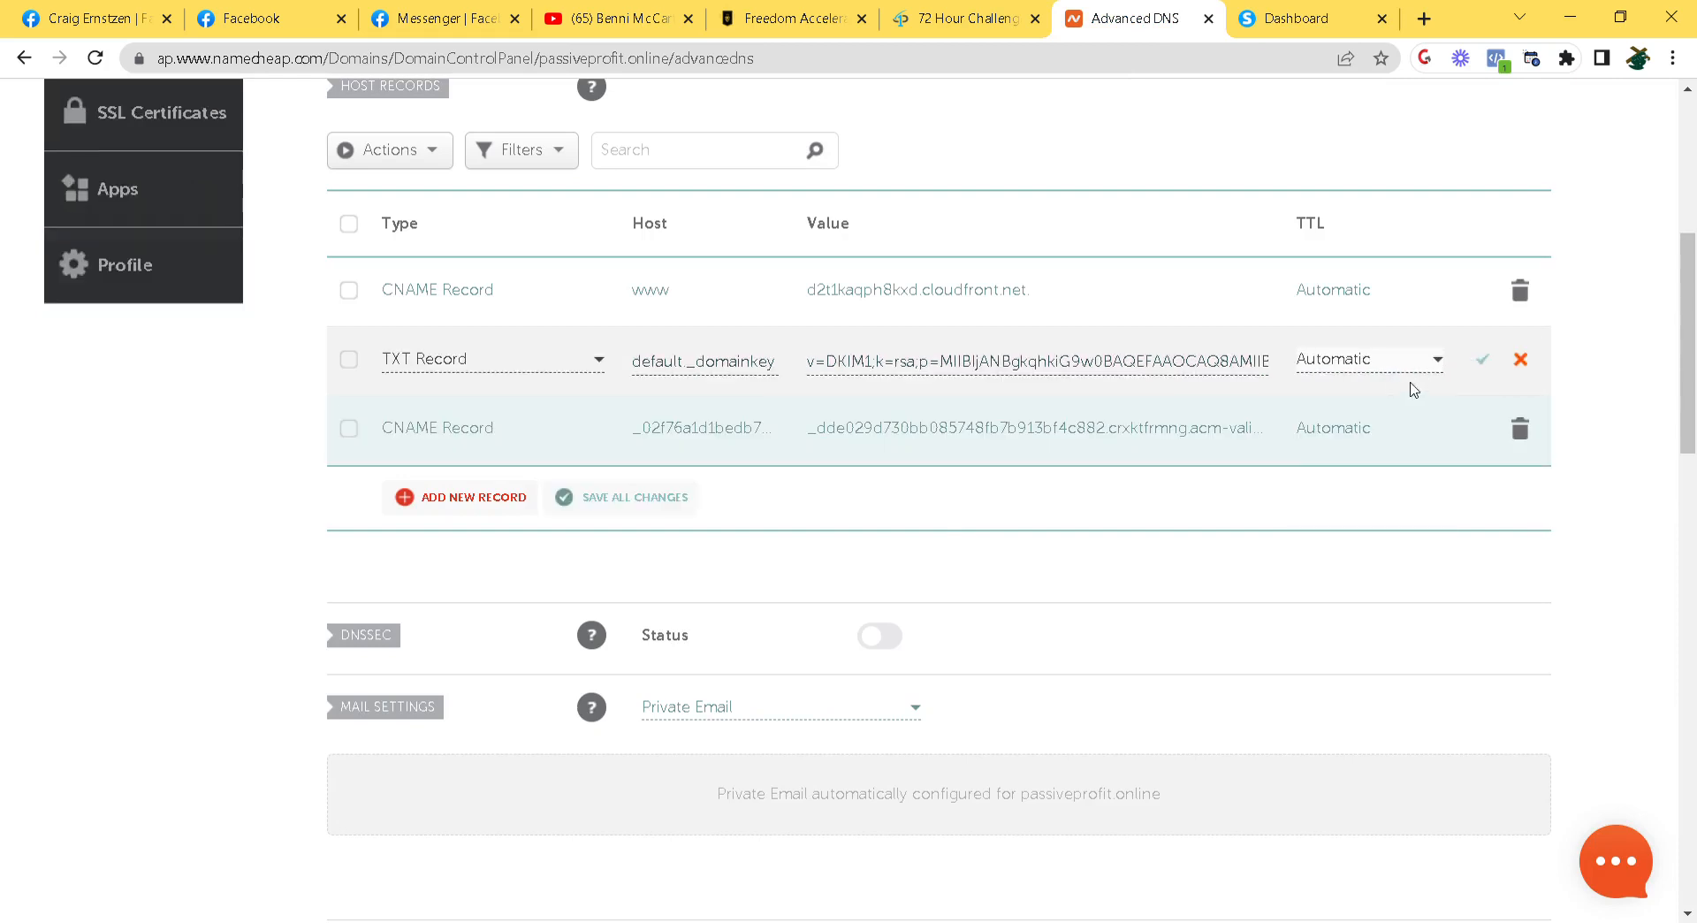
left_click(1484, 363)
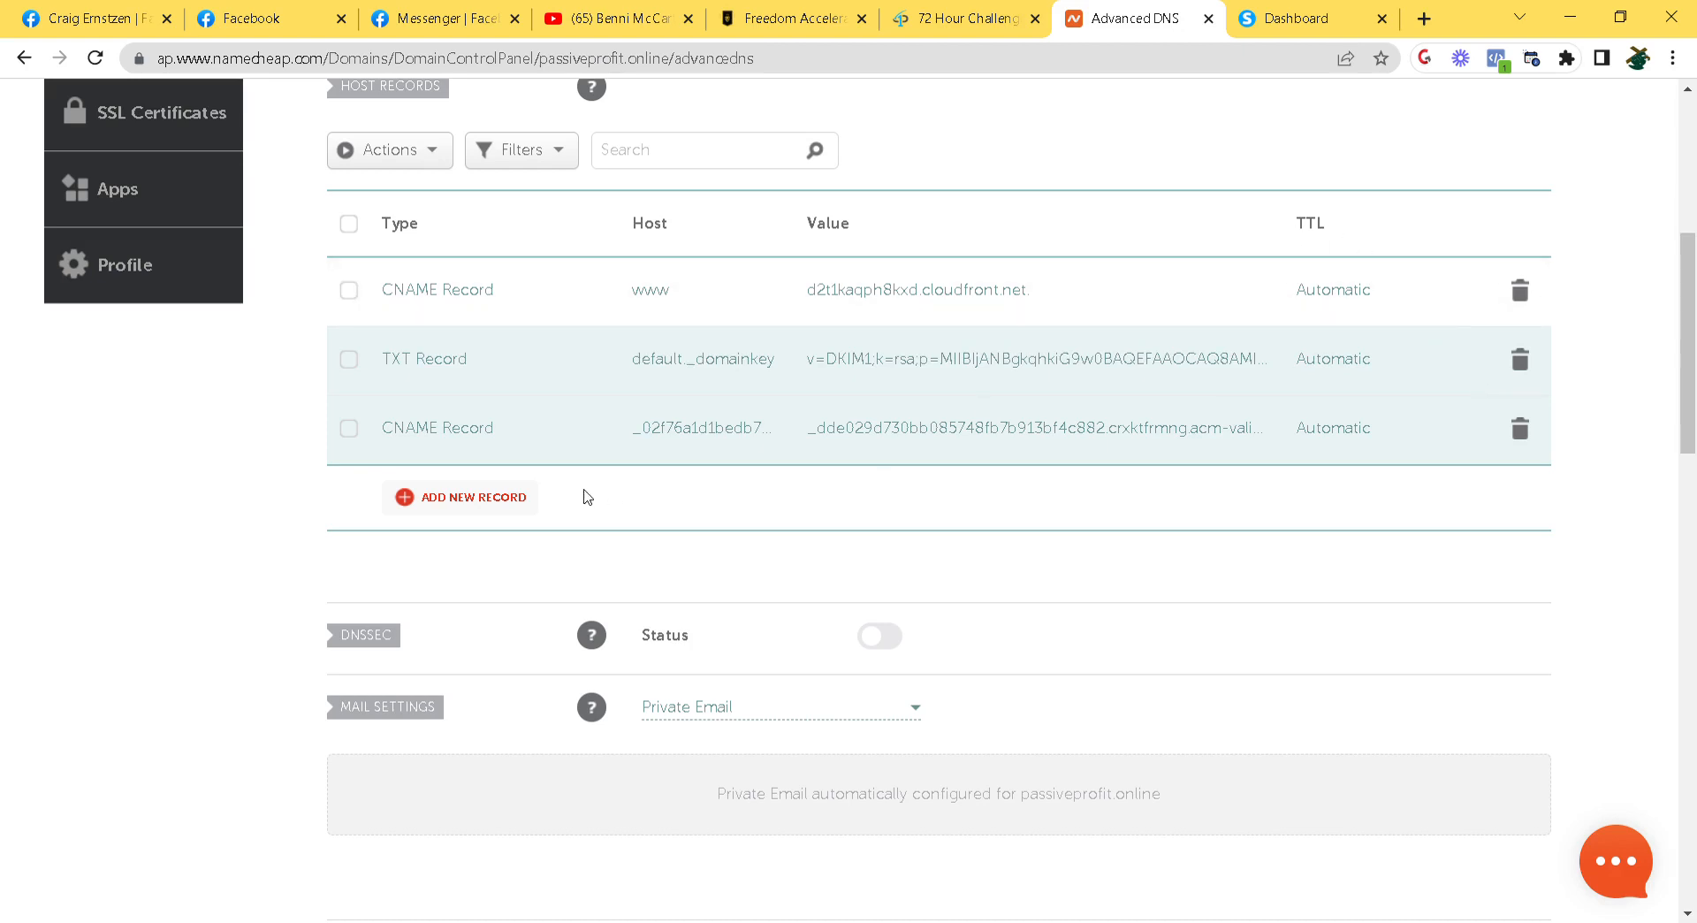
Add a new host record of type ALIAS Record
left_click(482, 502)
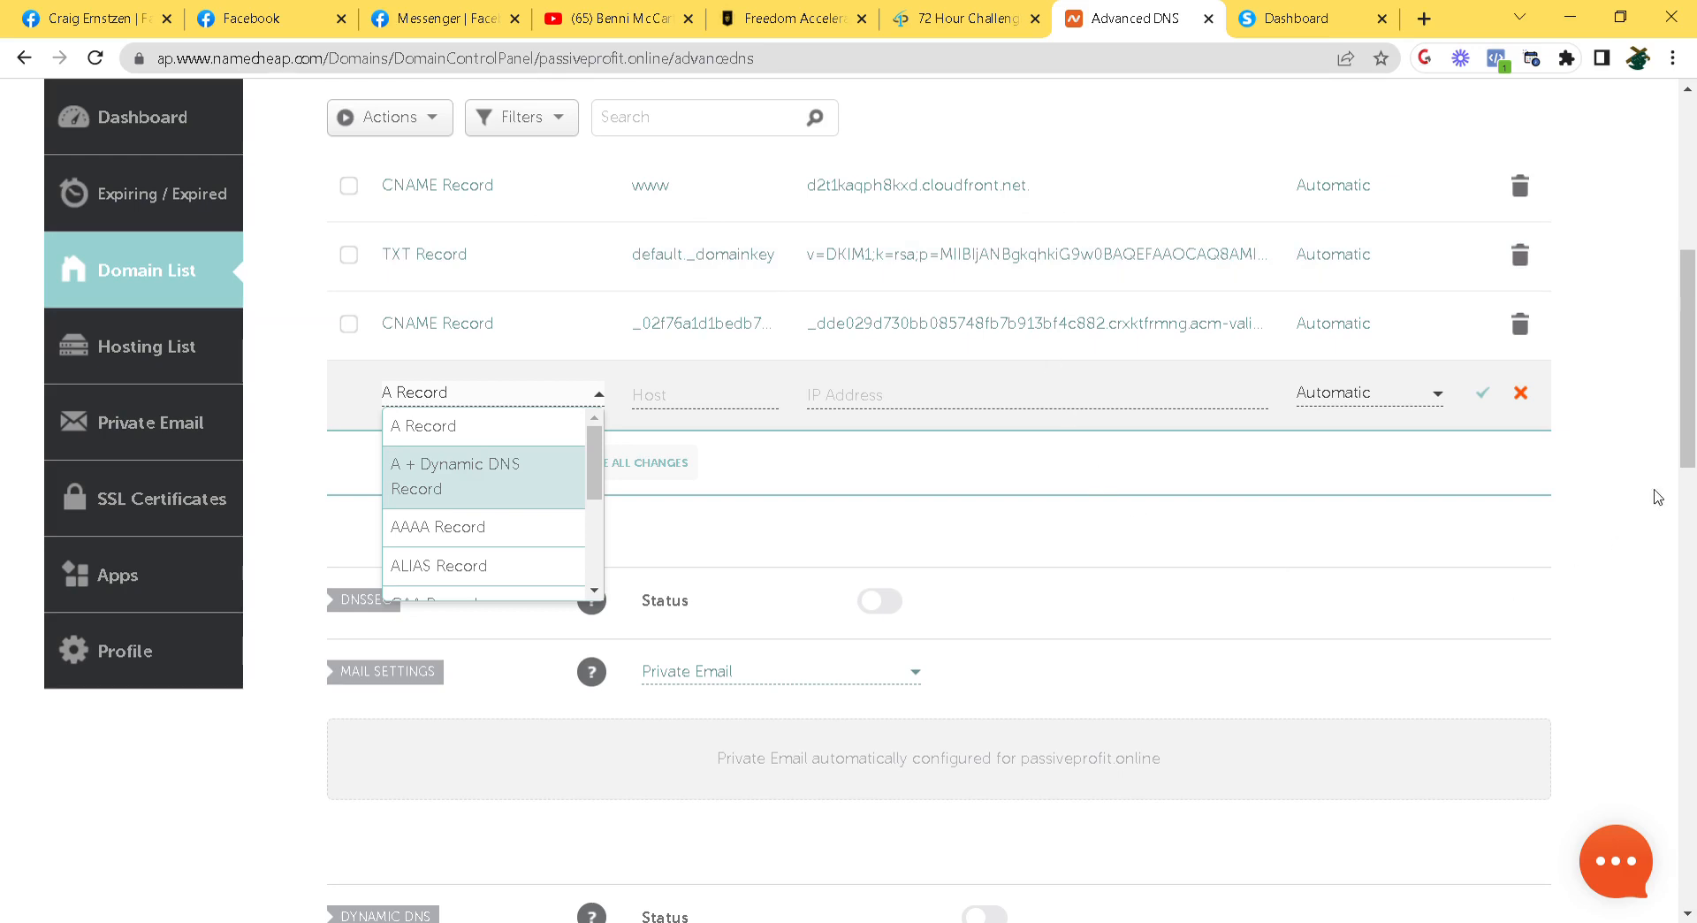
left_click_drag(1686, 414, 1687, 273)
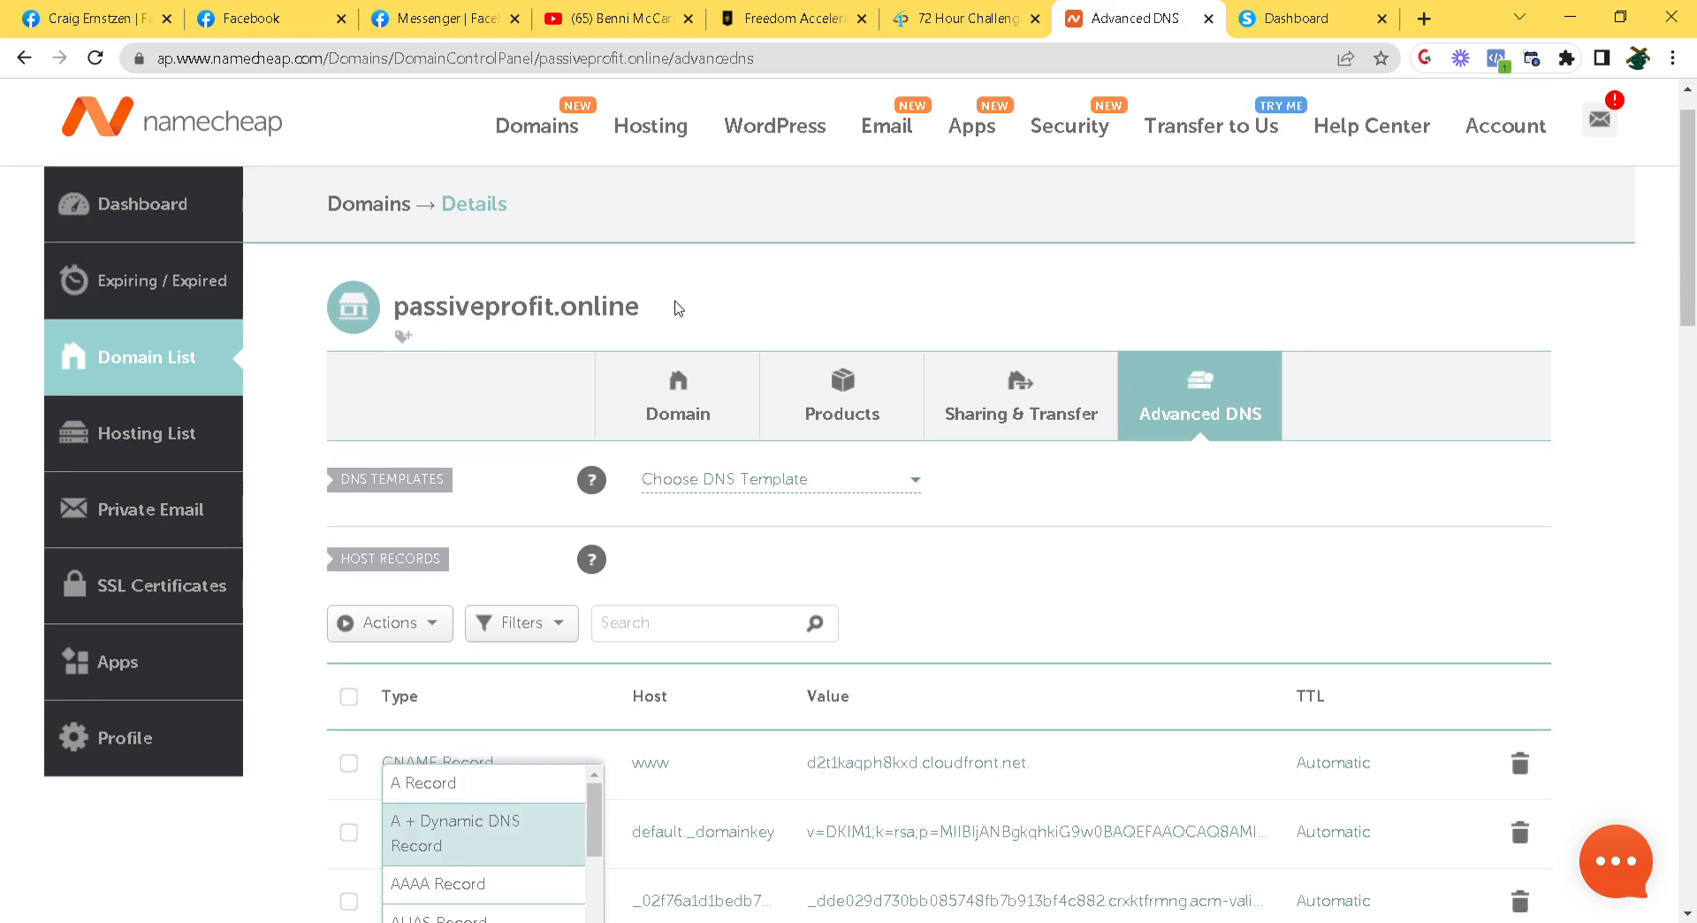
scroll(787, 544, "down", 2)
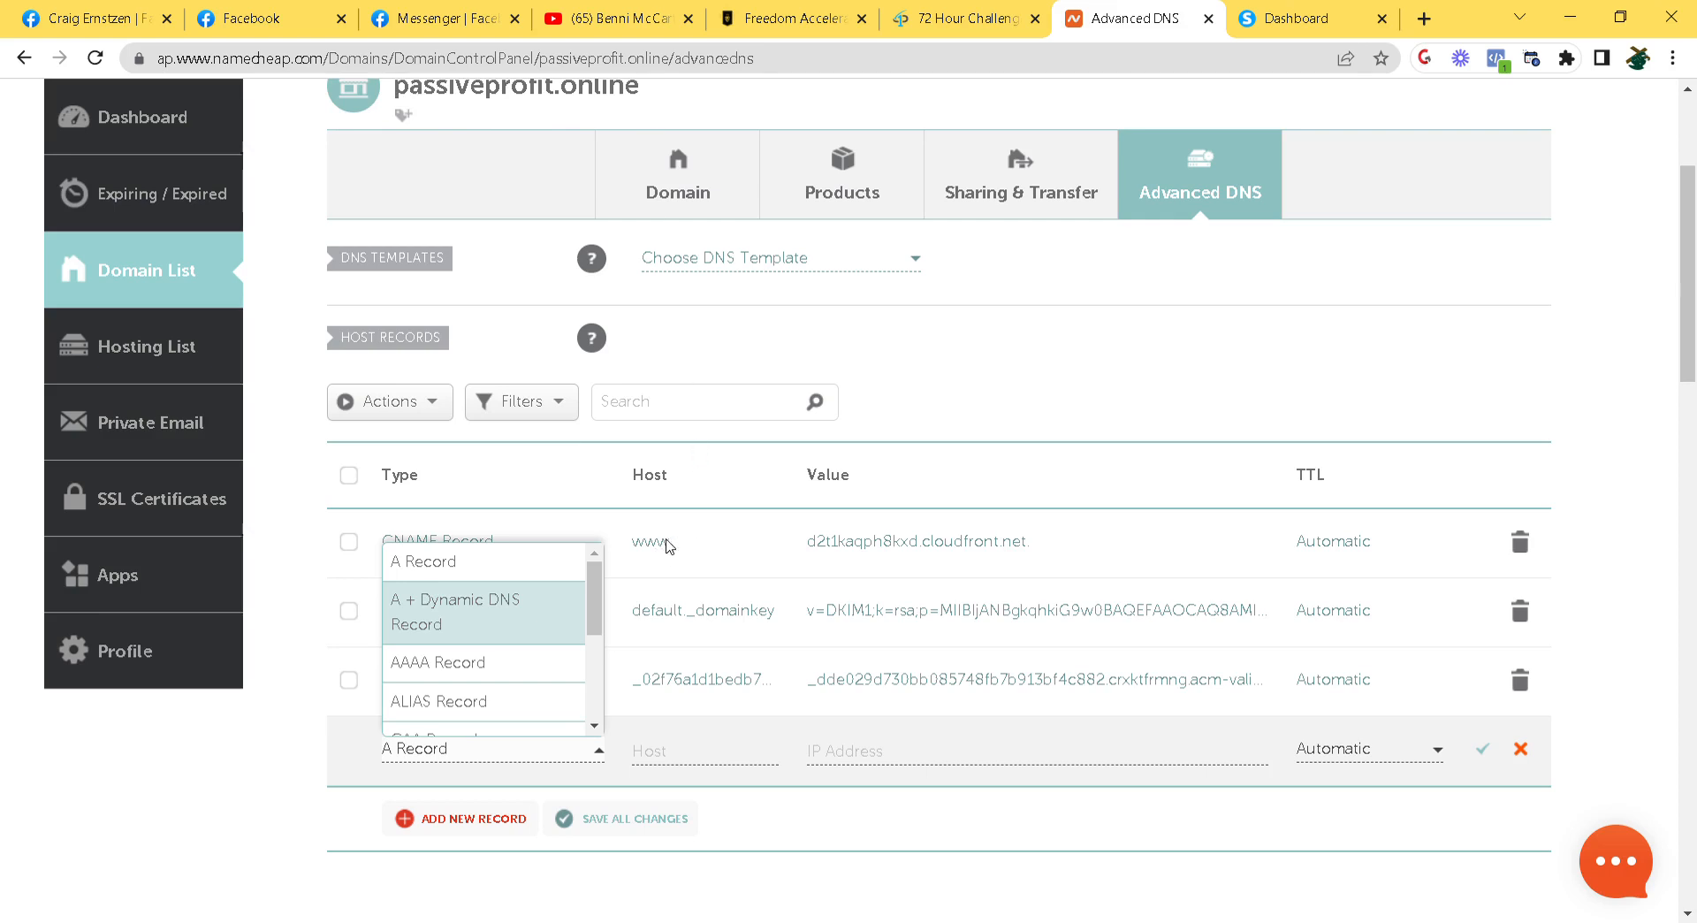
left_click(1022, 408)
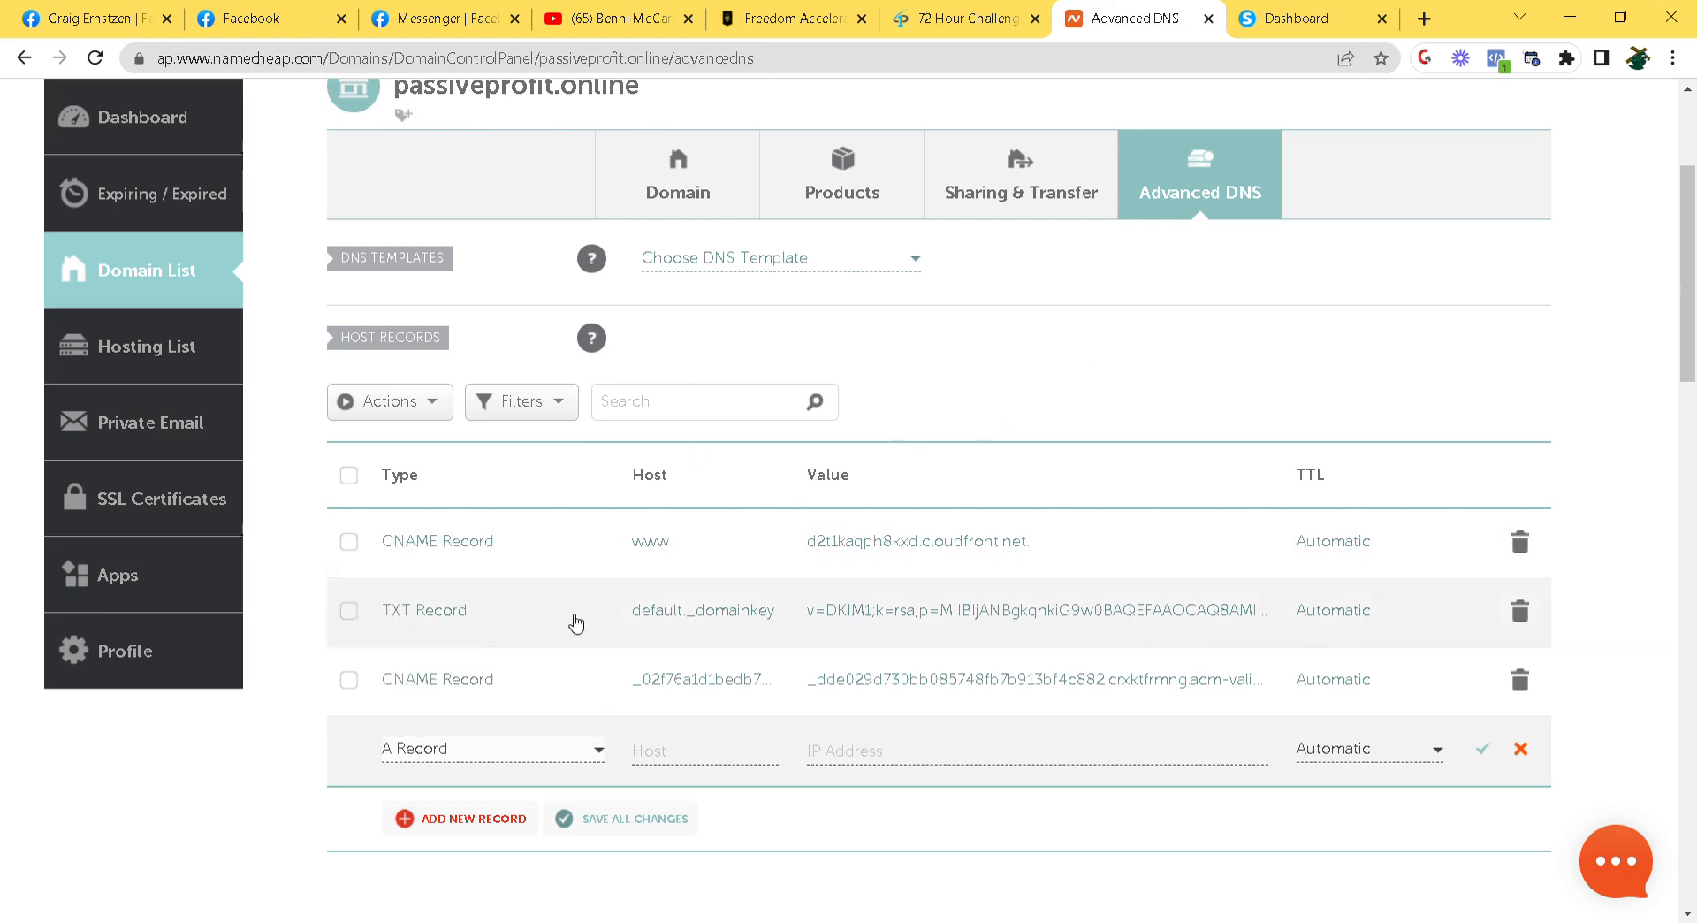
left_click(596, 752)
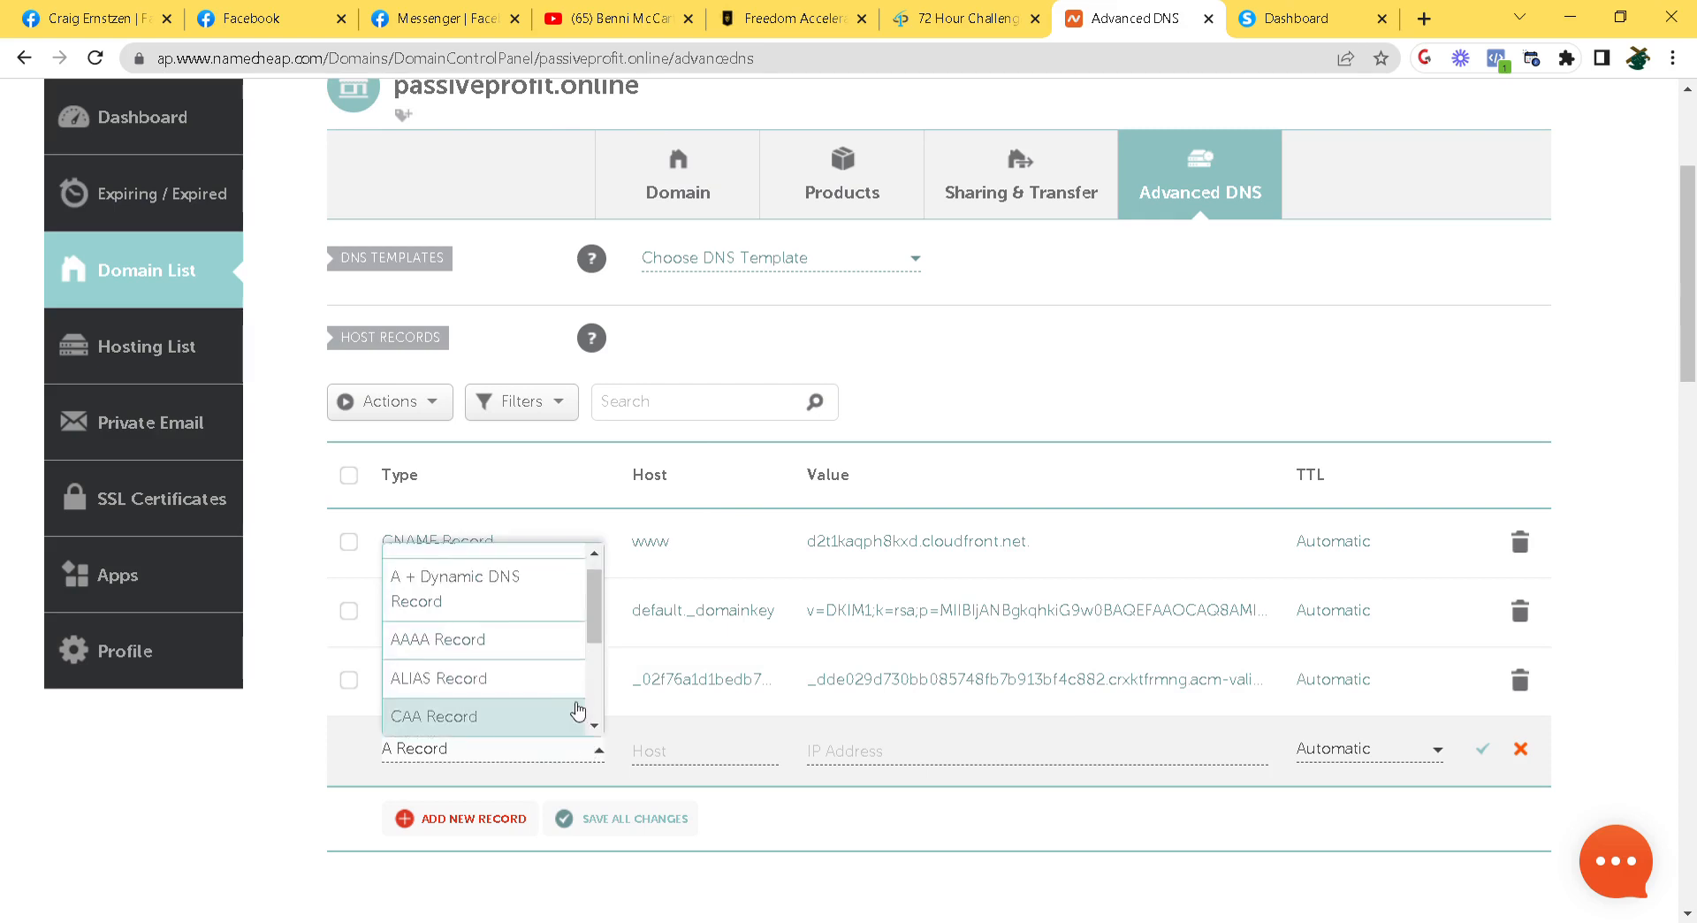
scroll(575, 711, "down", 2)
left_click(495, 573)
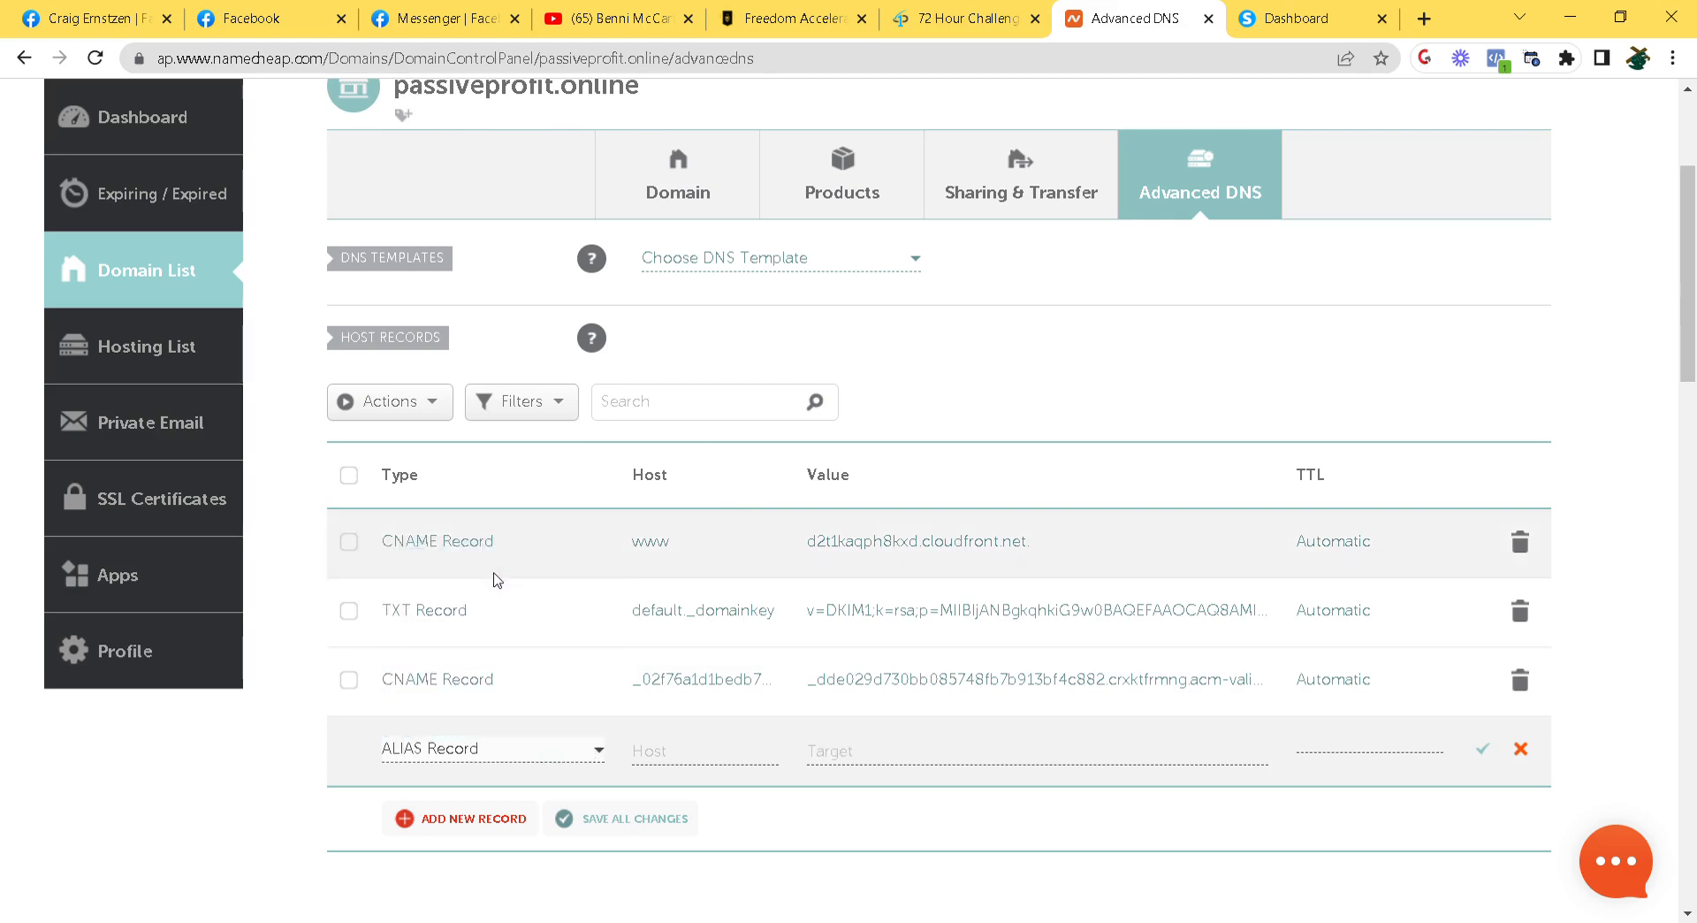
Give the ALIAS record host @ and target d2t1kaqph8kxd.cloudfront.net, save it, and return to systeme.io
left_click(753, 763)
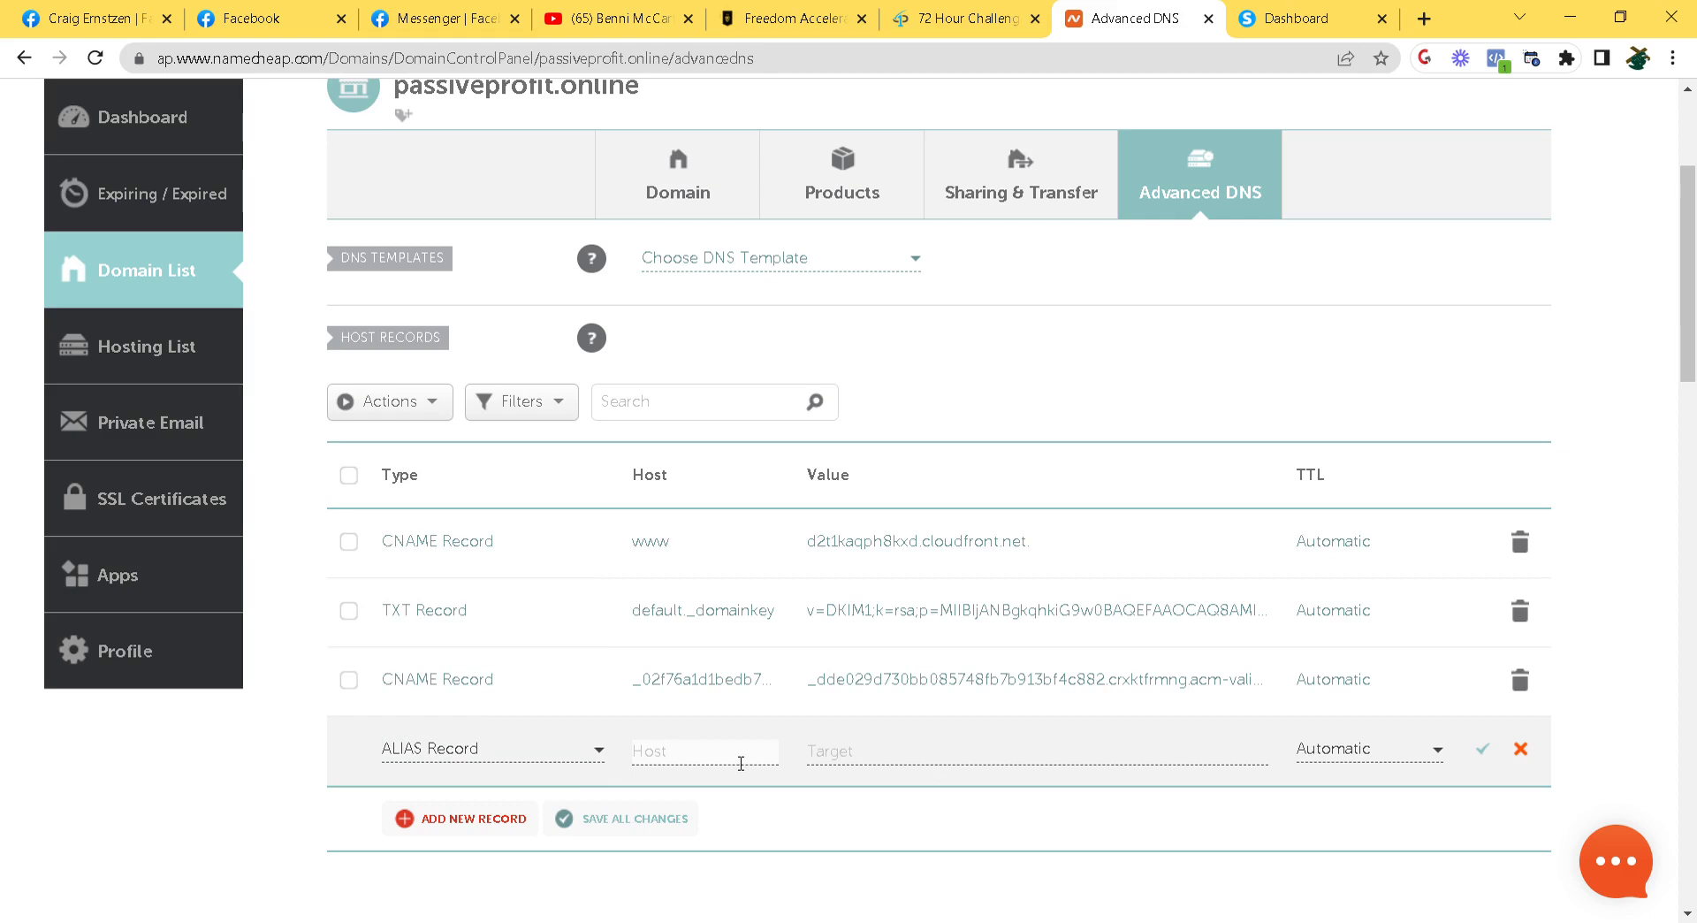
type("@")
left_click(900, 761)
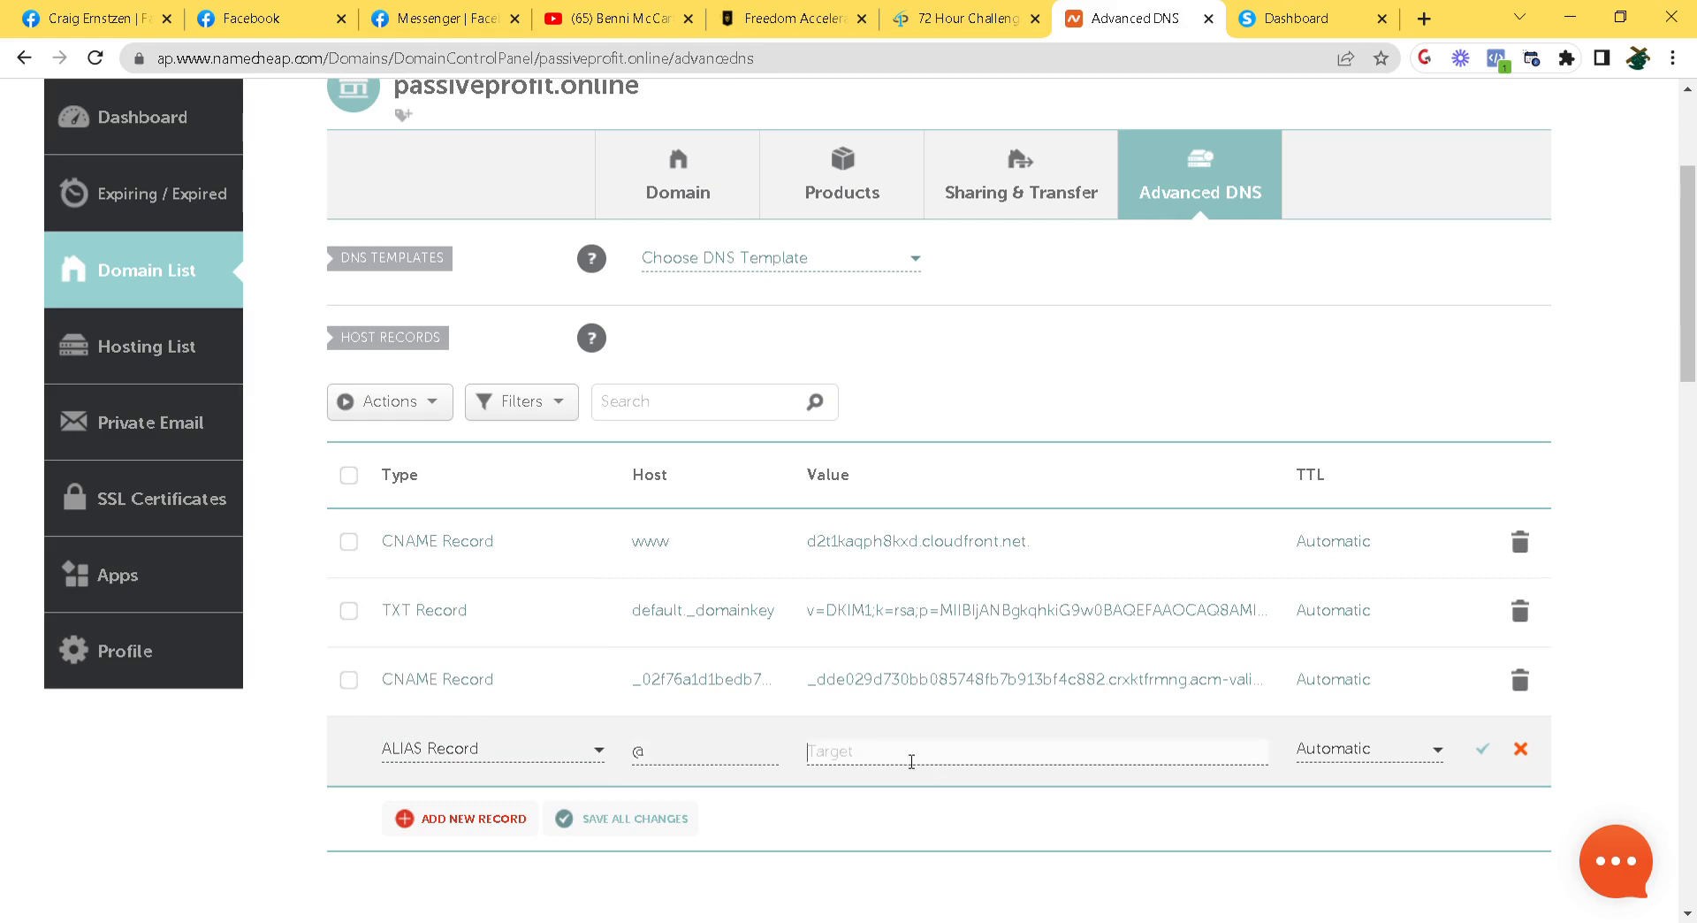
left_click_drag(807, 542, 1041, 551)
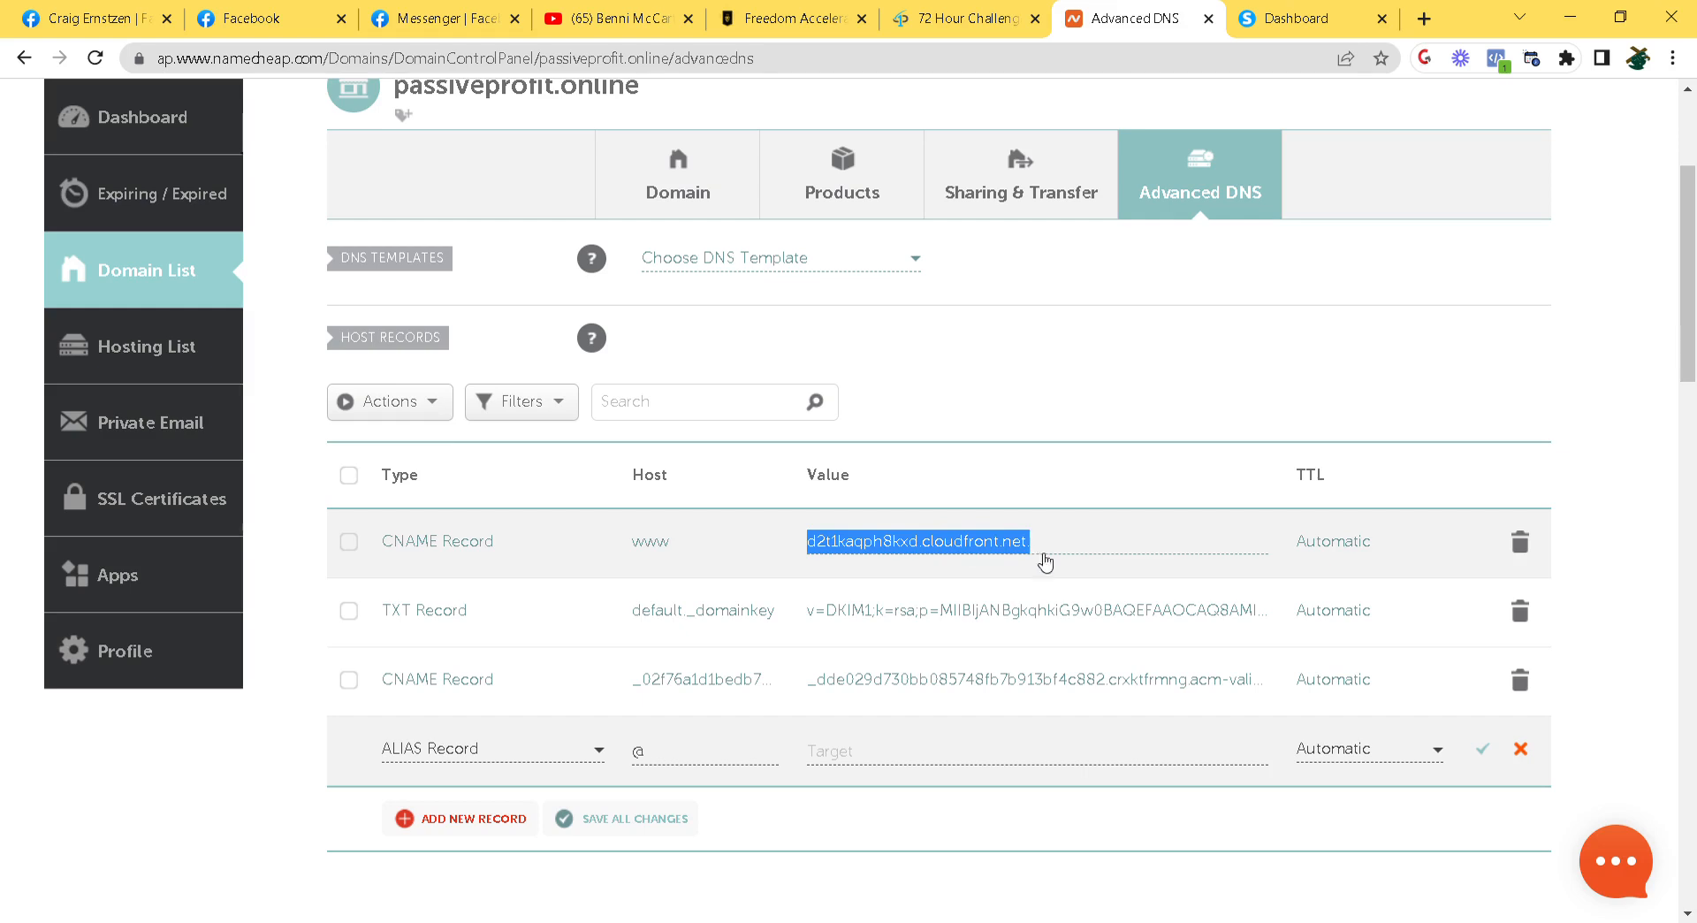
key("ctrl+c")
left_click(928, 752)
key("ctrl+v")
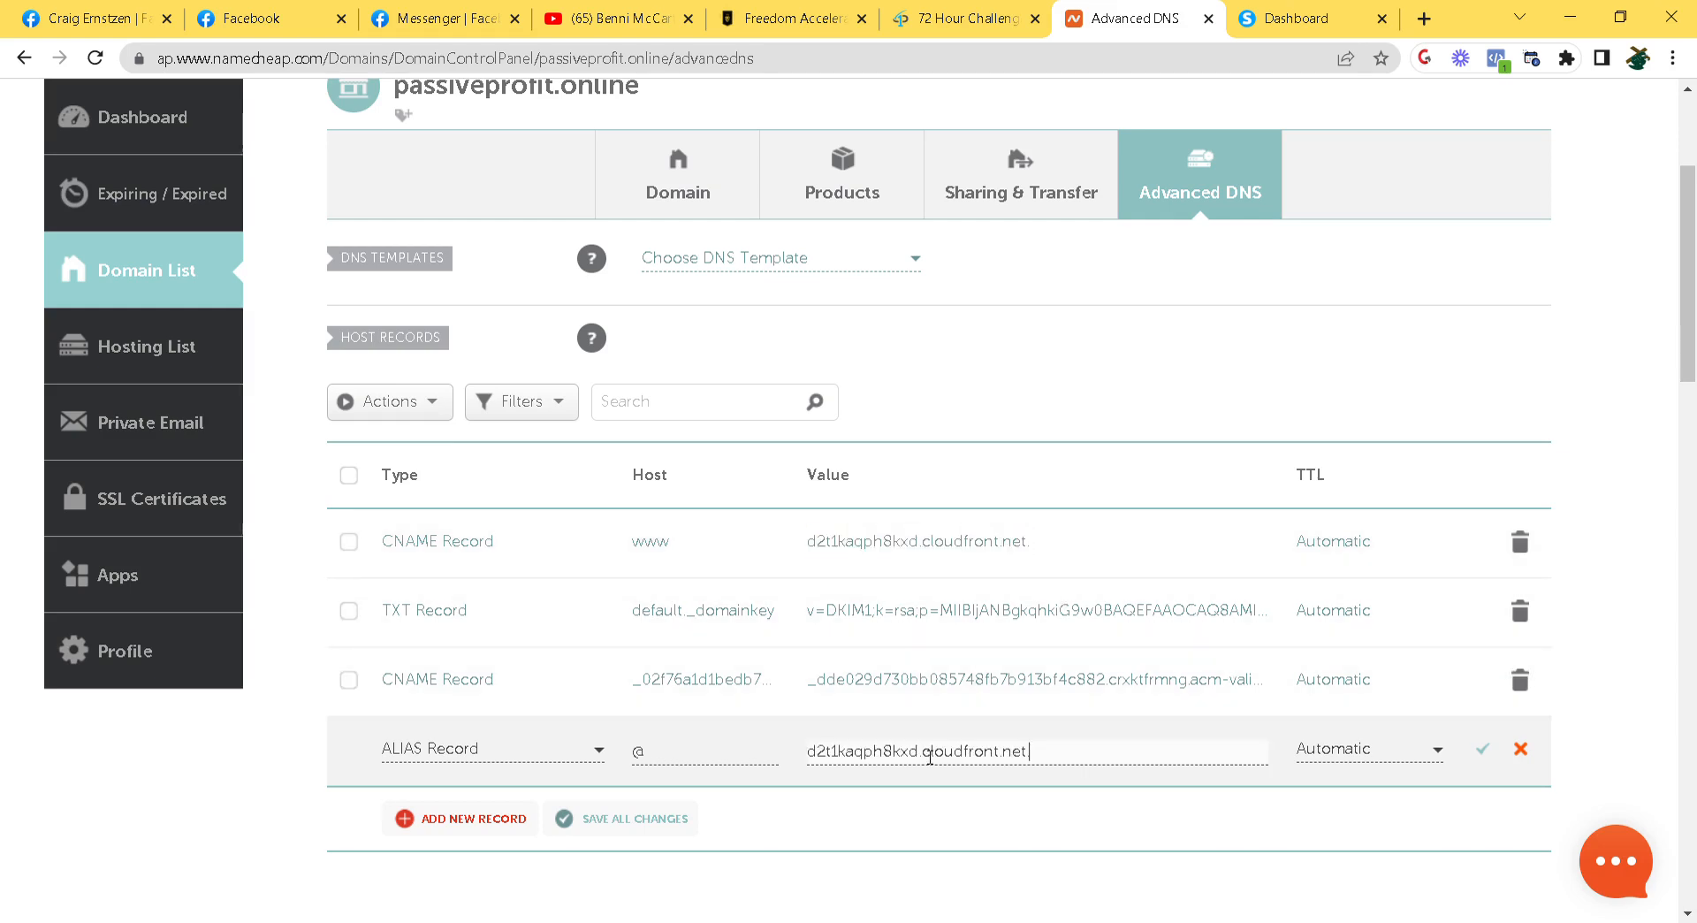
left_click(1484, 754)
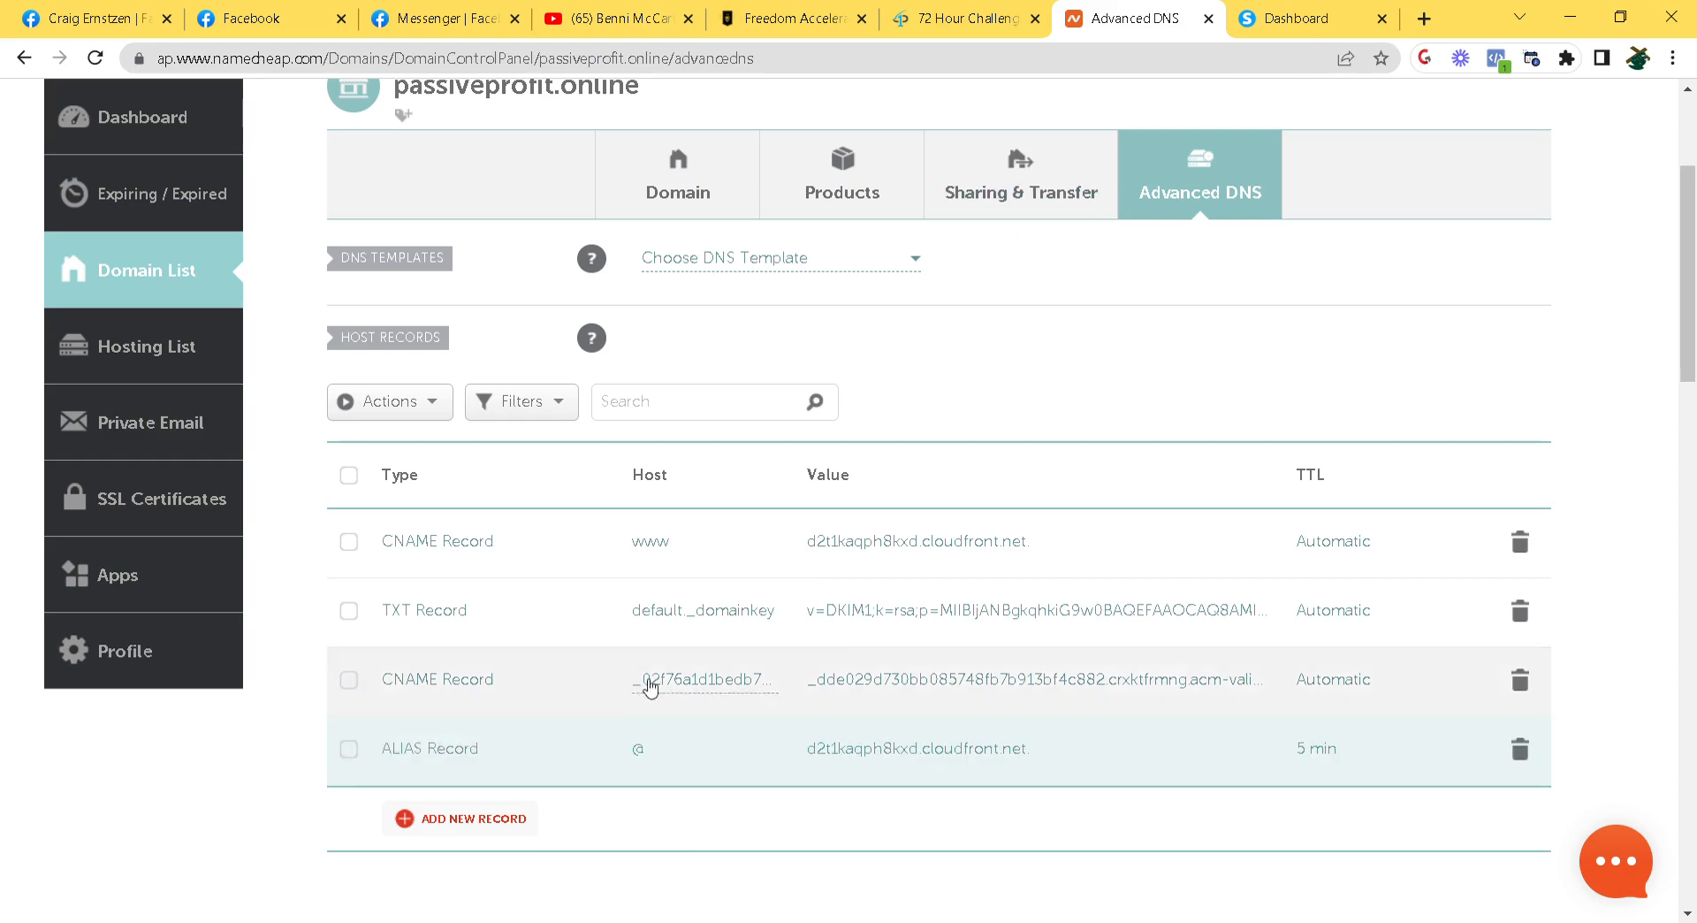
left_click(1286, 10)
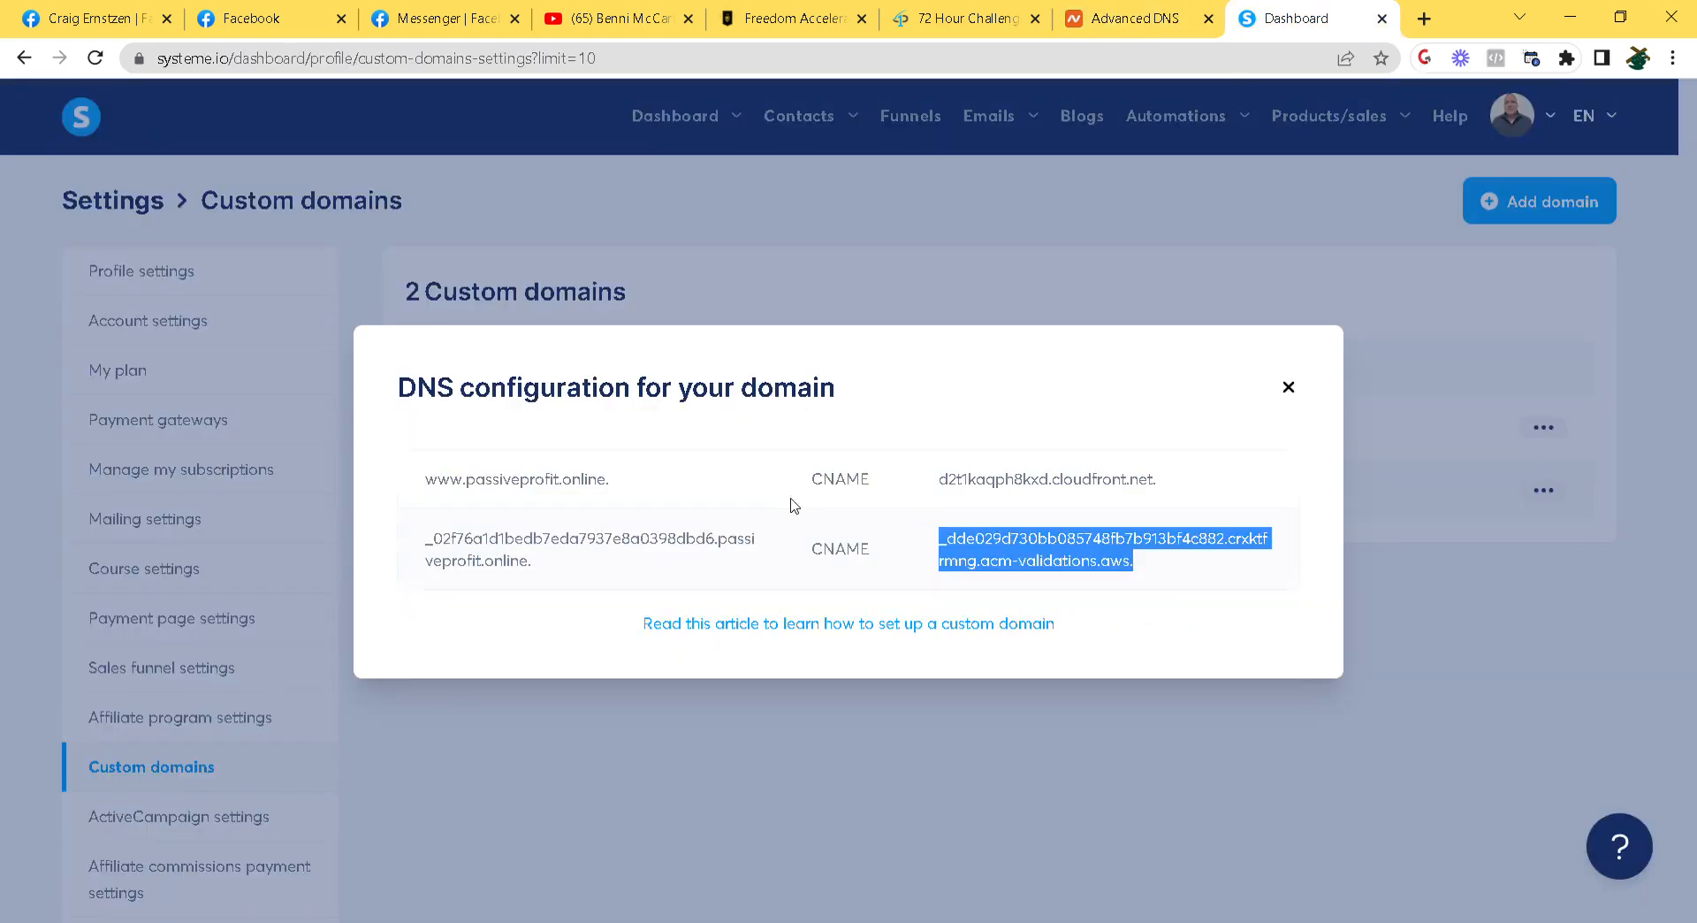
left_click(1287, 389)
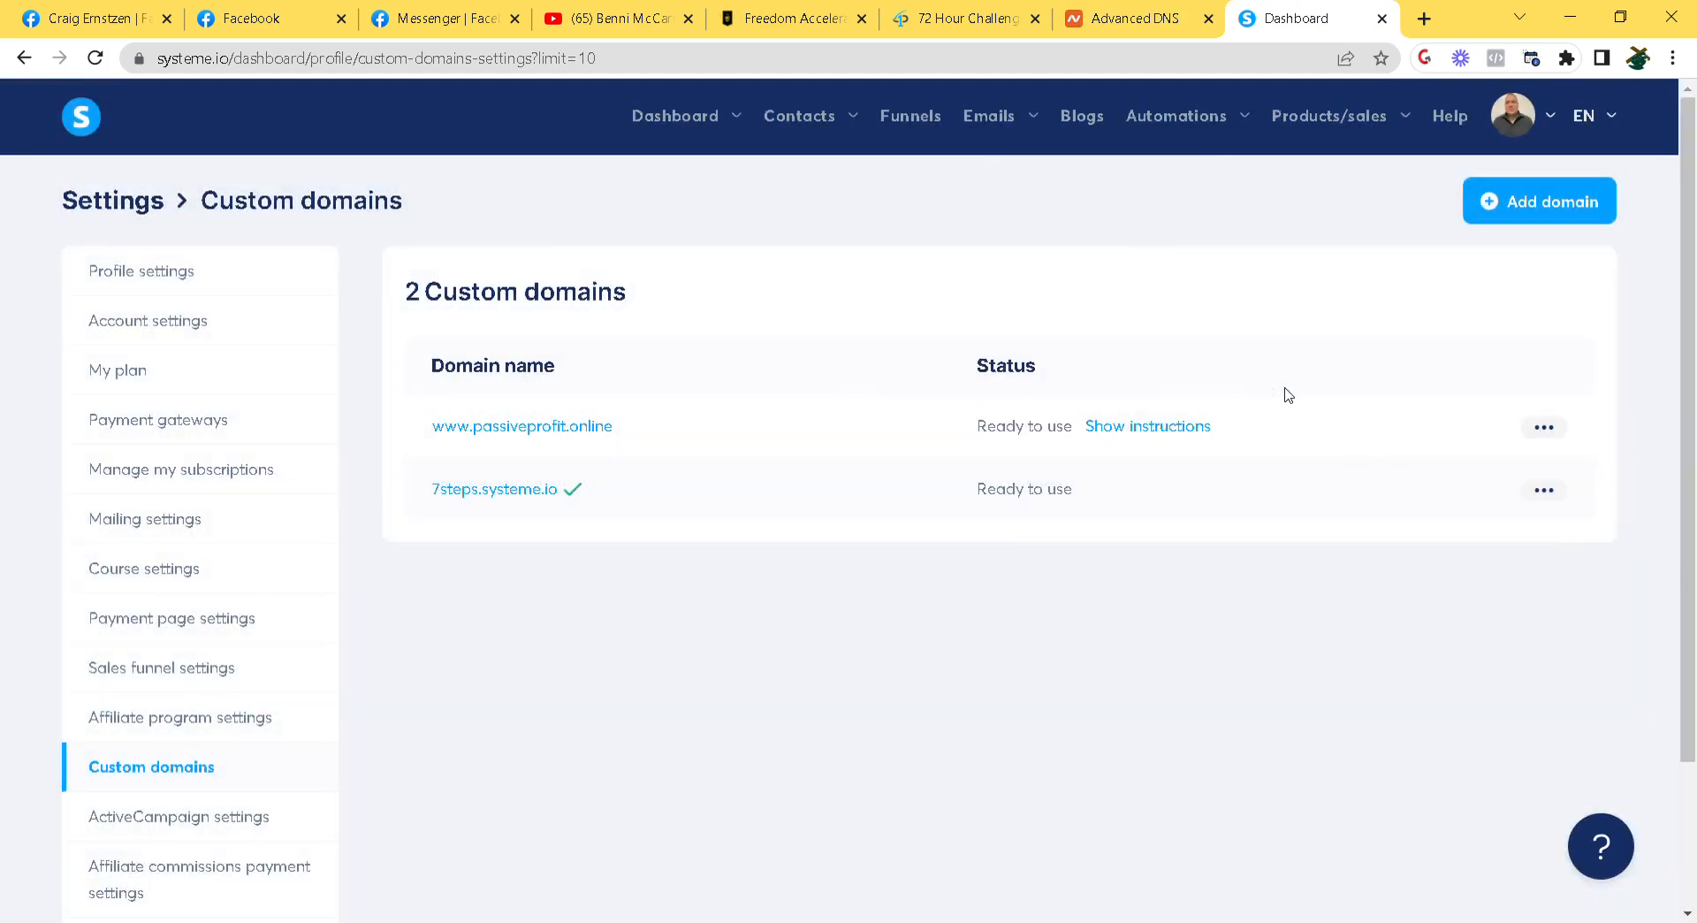
left_click(1150, 435)
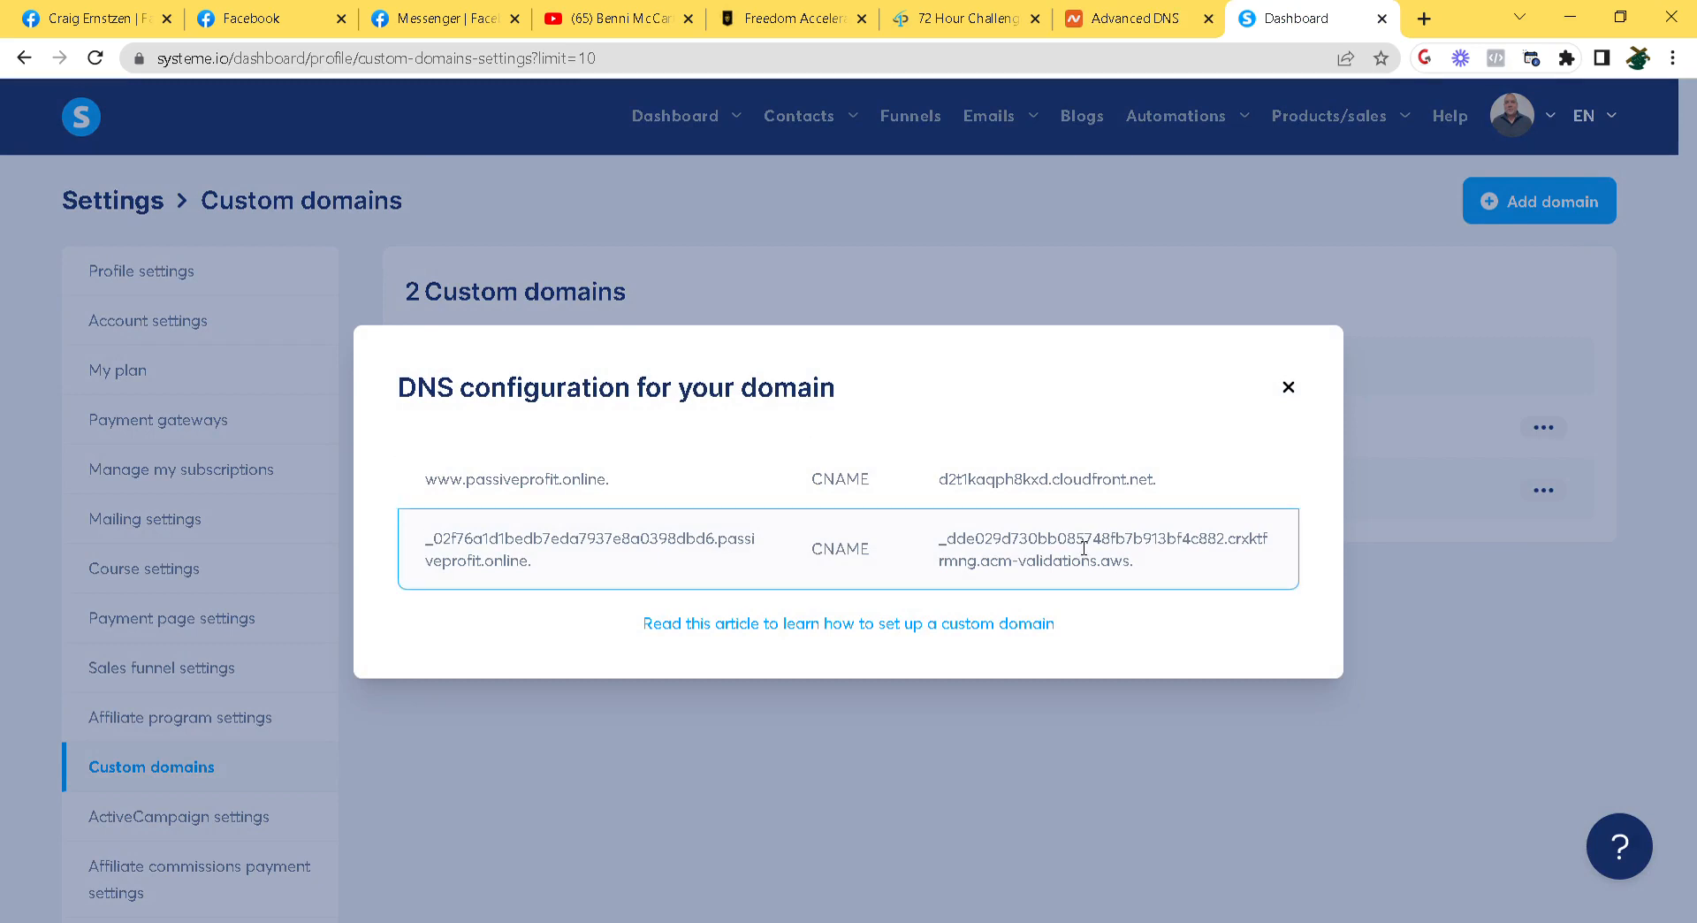
left_click(947, 629)
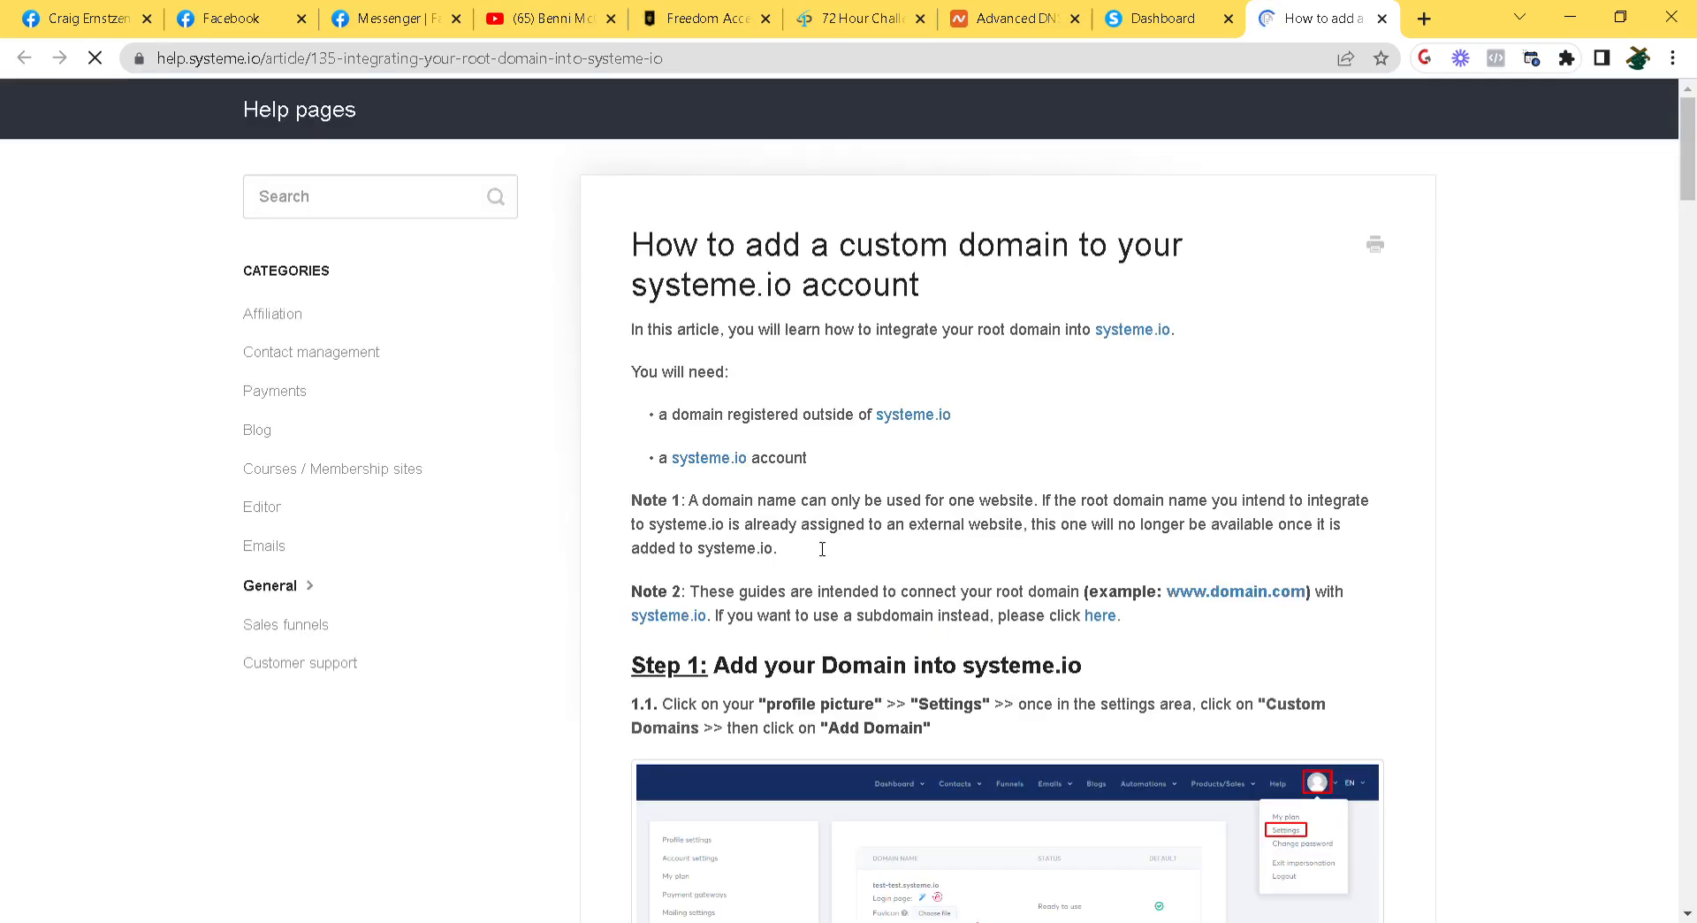
Scroll the help article to Step 3.1 on Namecheap's root CNAME, then return to the dashboard
scroll(789, 567, "down", 20)
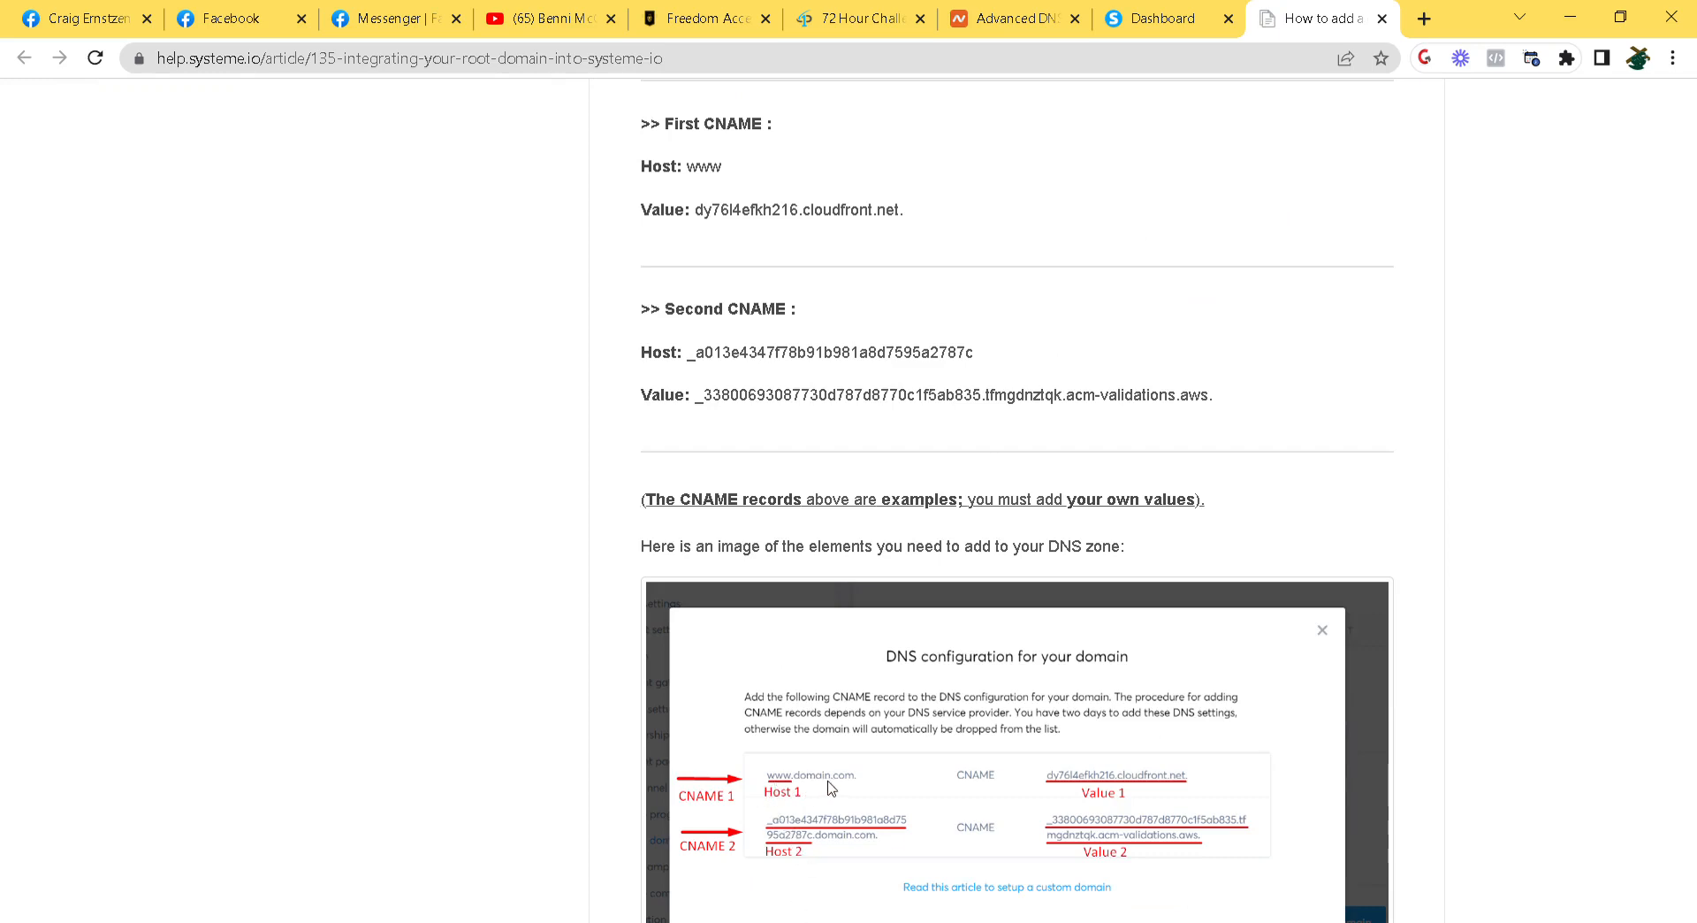
scroll(831, 786, "down", 10)
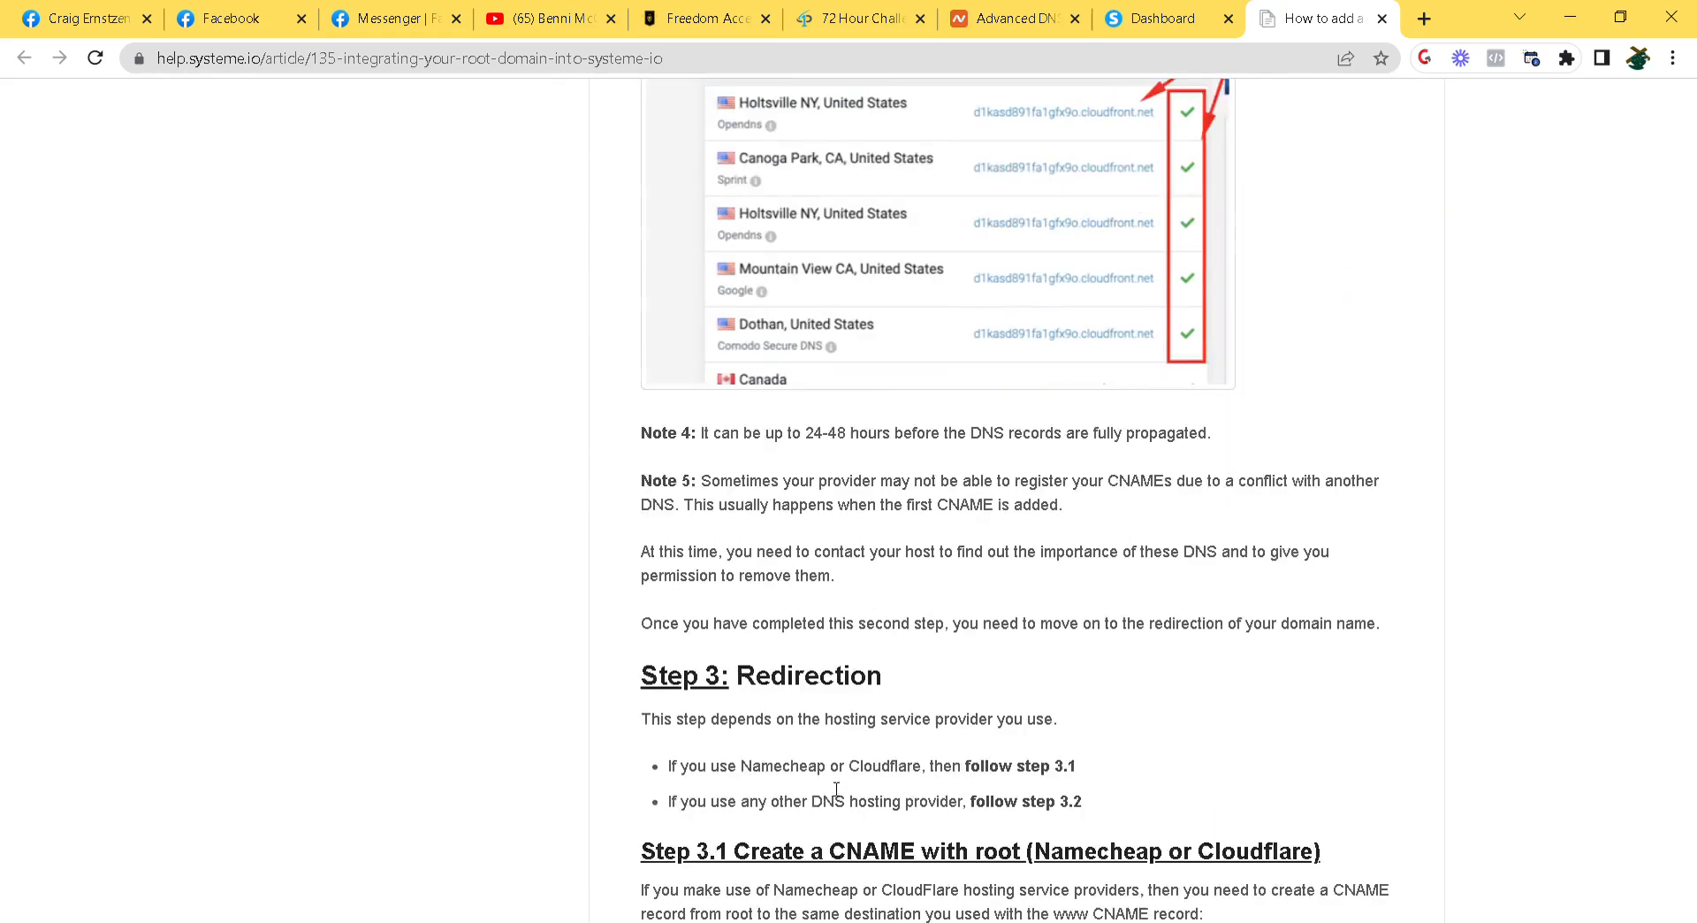
scroll(836, 789, "down", 4)
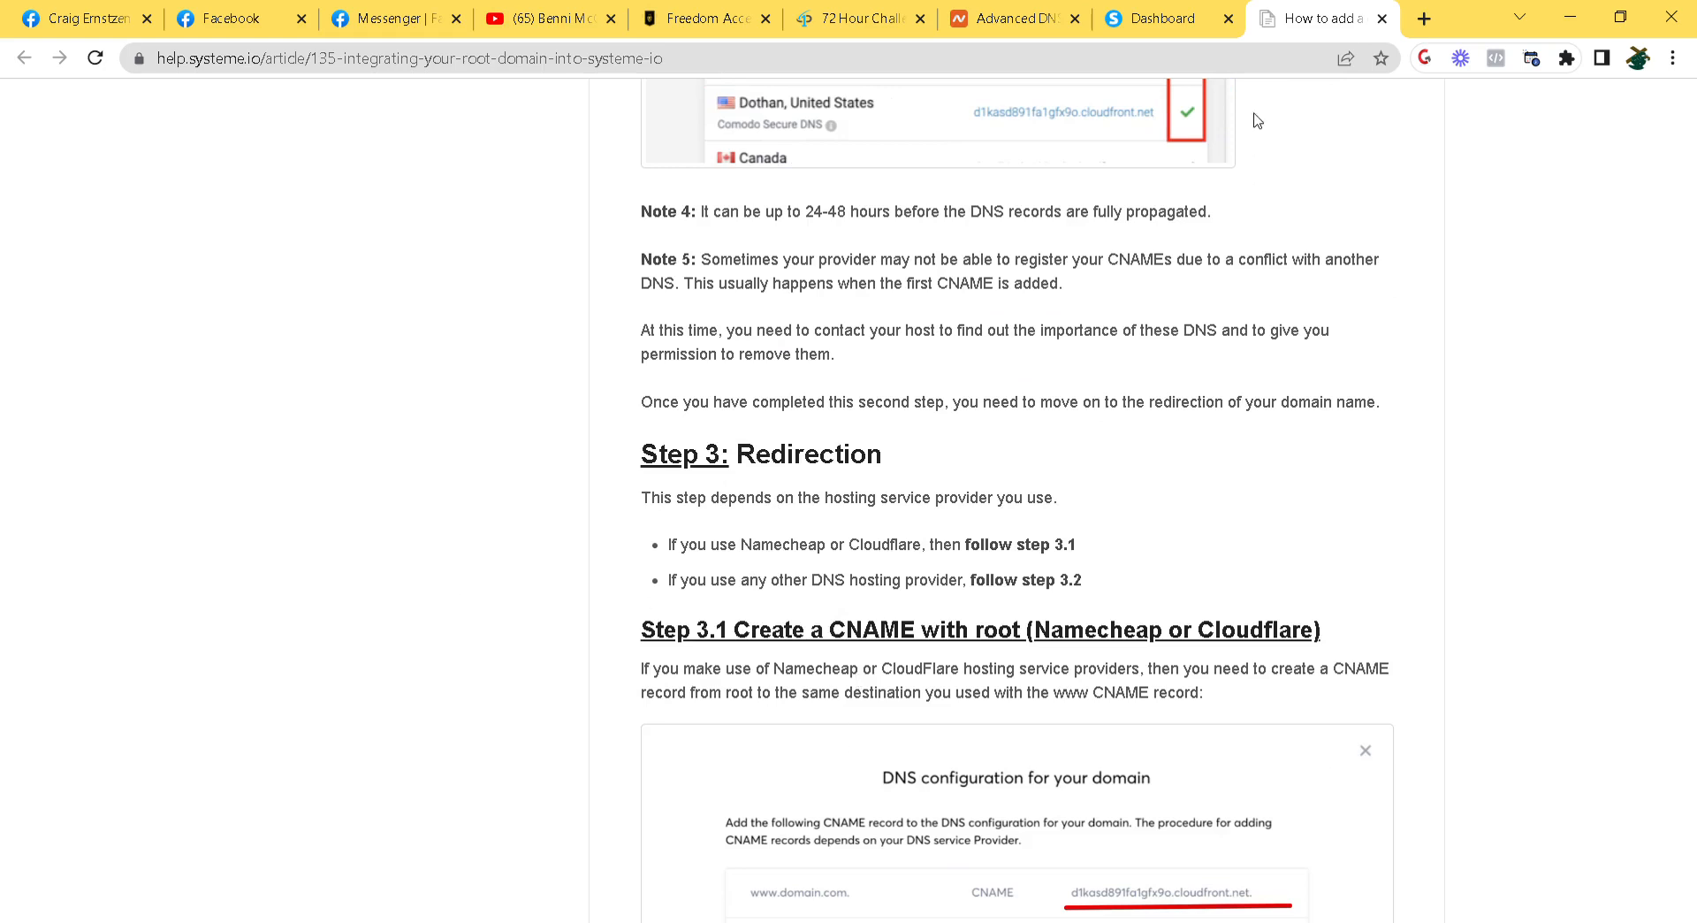
left_click(1142, 21)
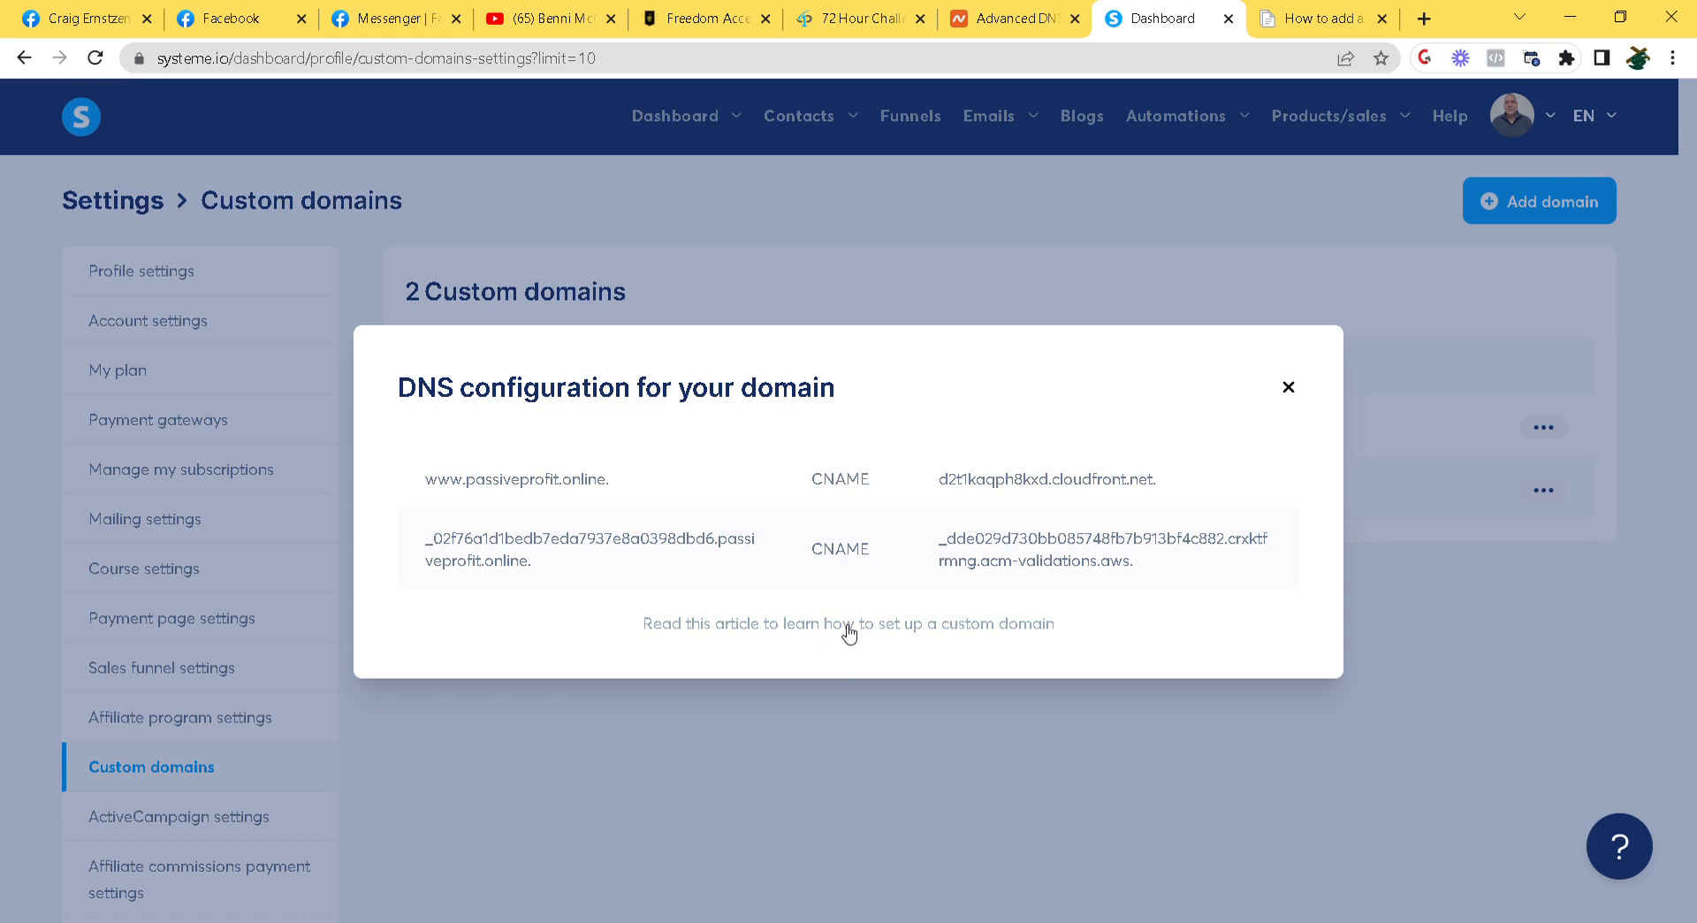
Close the DNS configuration dialog and open Mailing settings from the account menu
left_click(1287, 388)
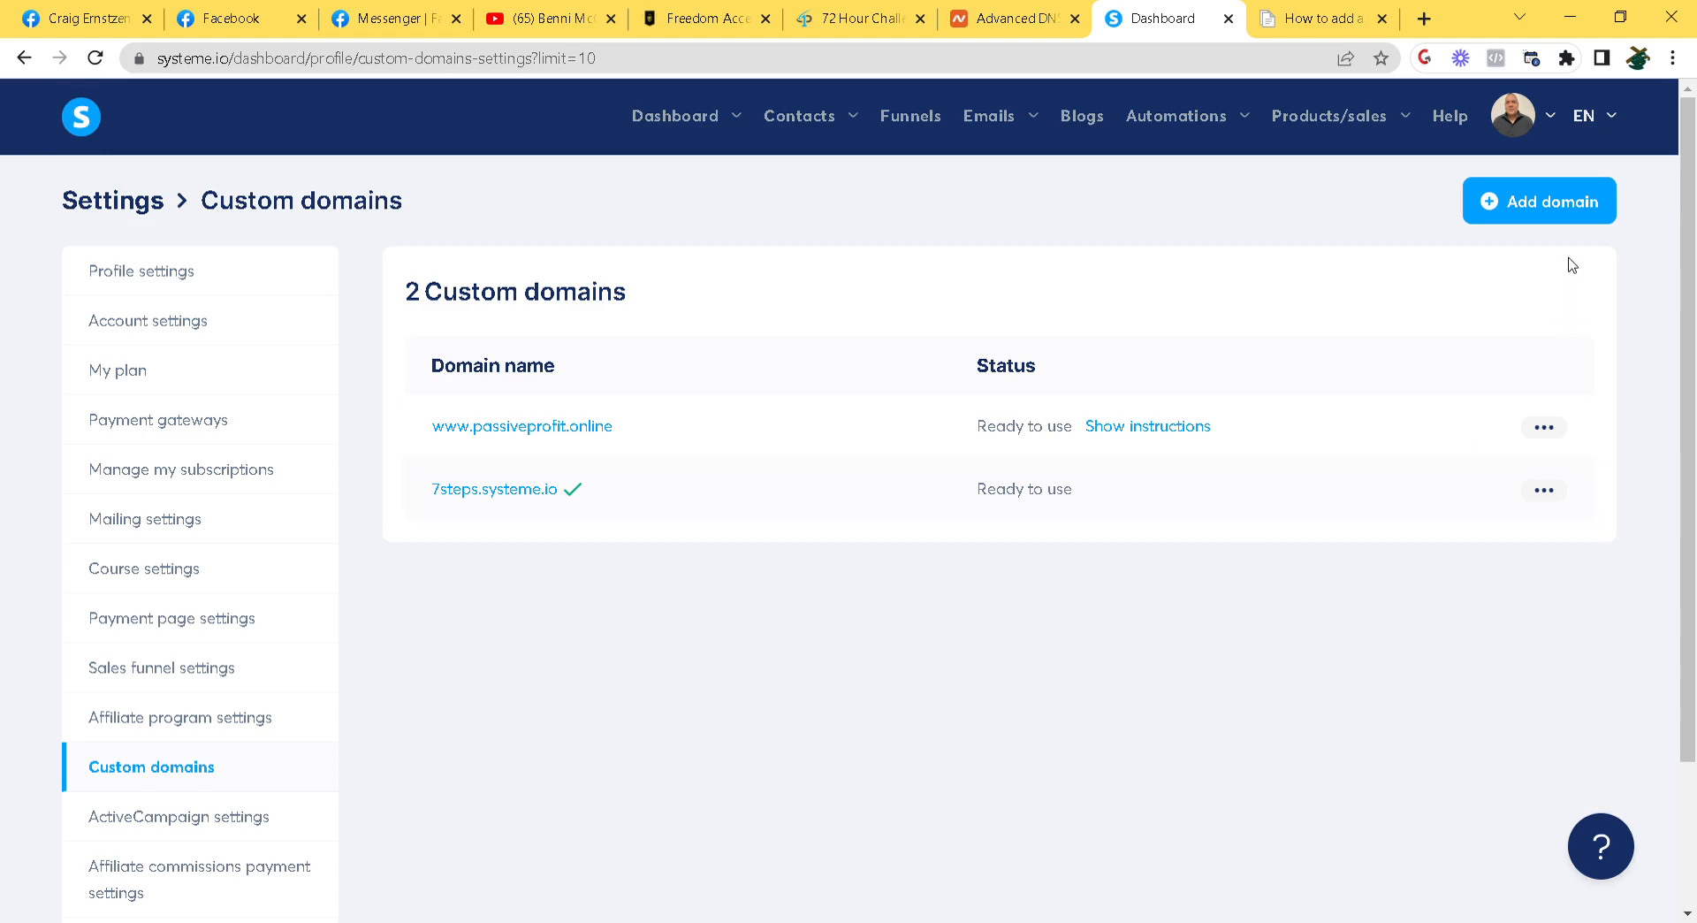
left_click(1560, 125)
left_click(155, 522)
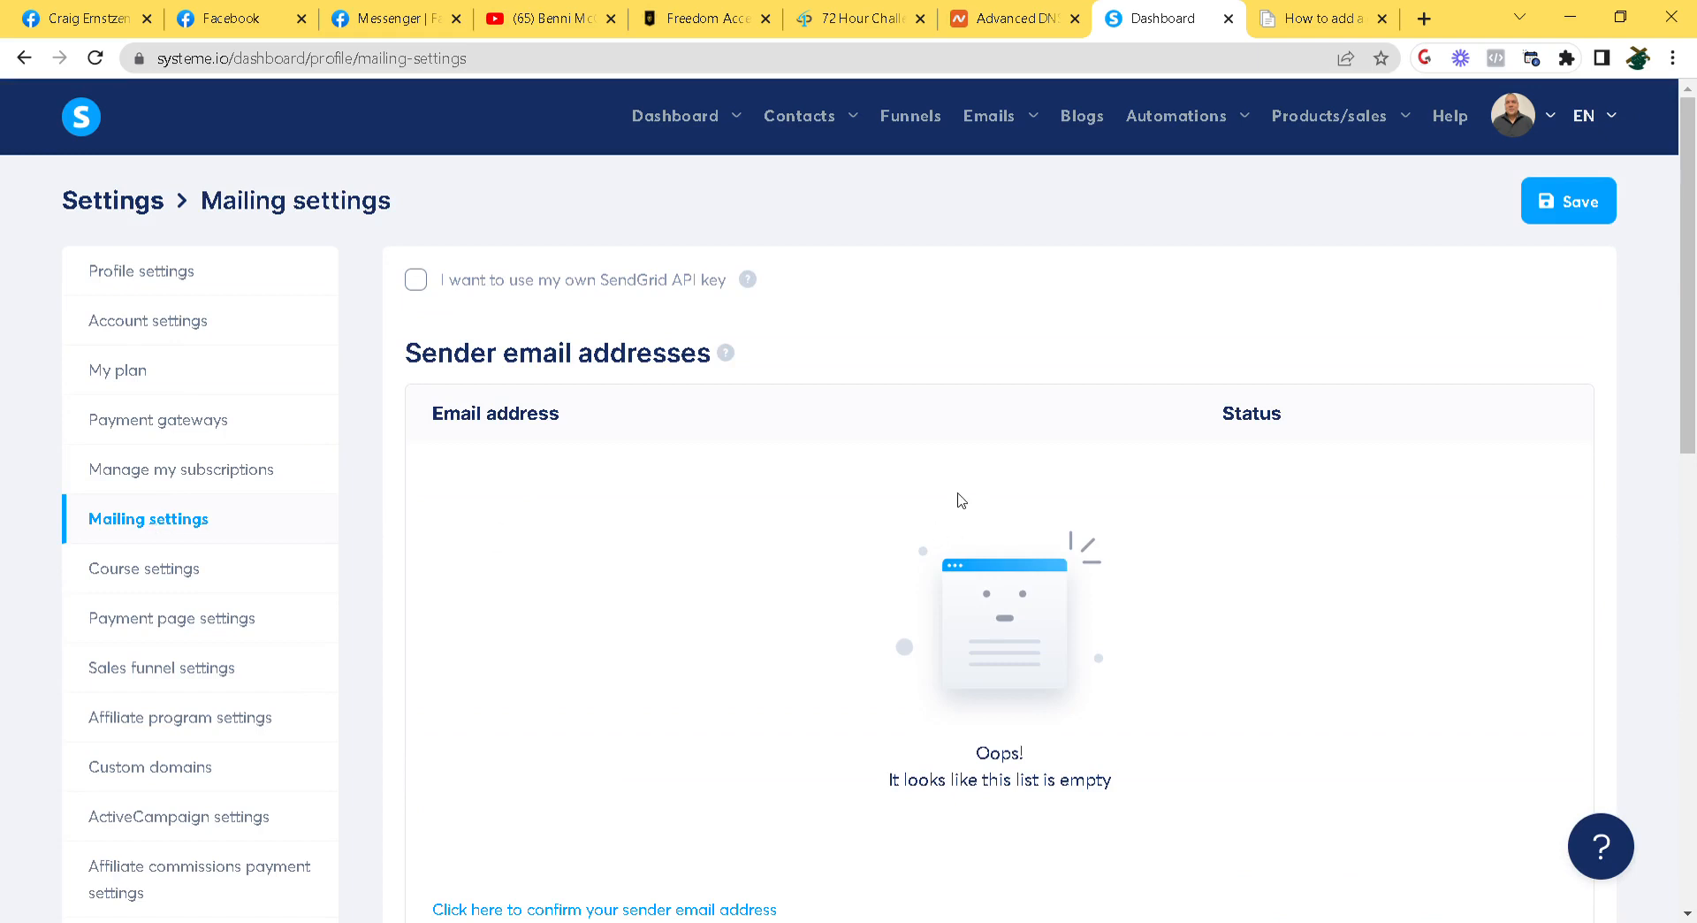
Show passiveprofit.online's domain-authentication records, copy the first CNAME name, and return to Namecheap
scroll(436, 517, "down", 3)
scroll(436, 517, "down", 2)
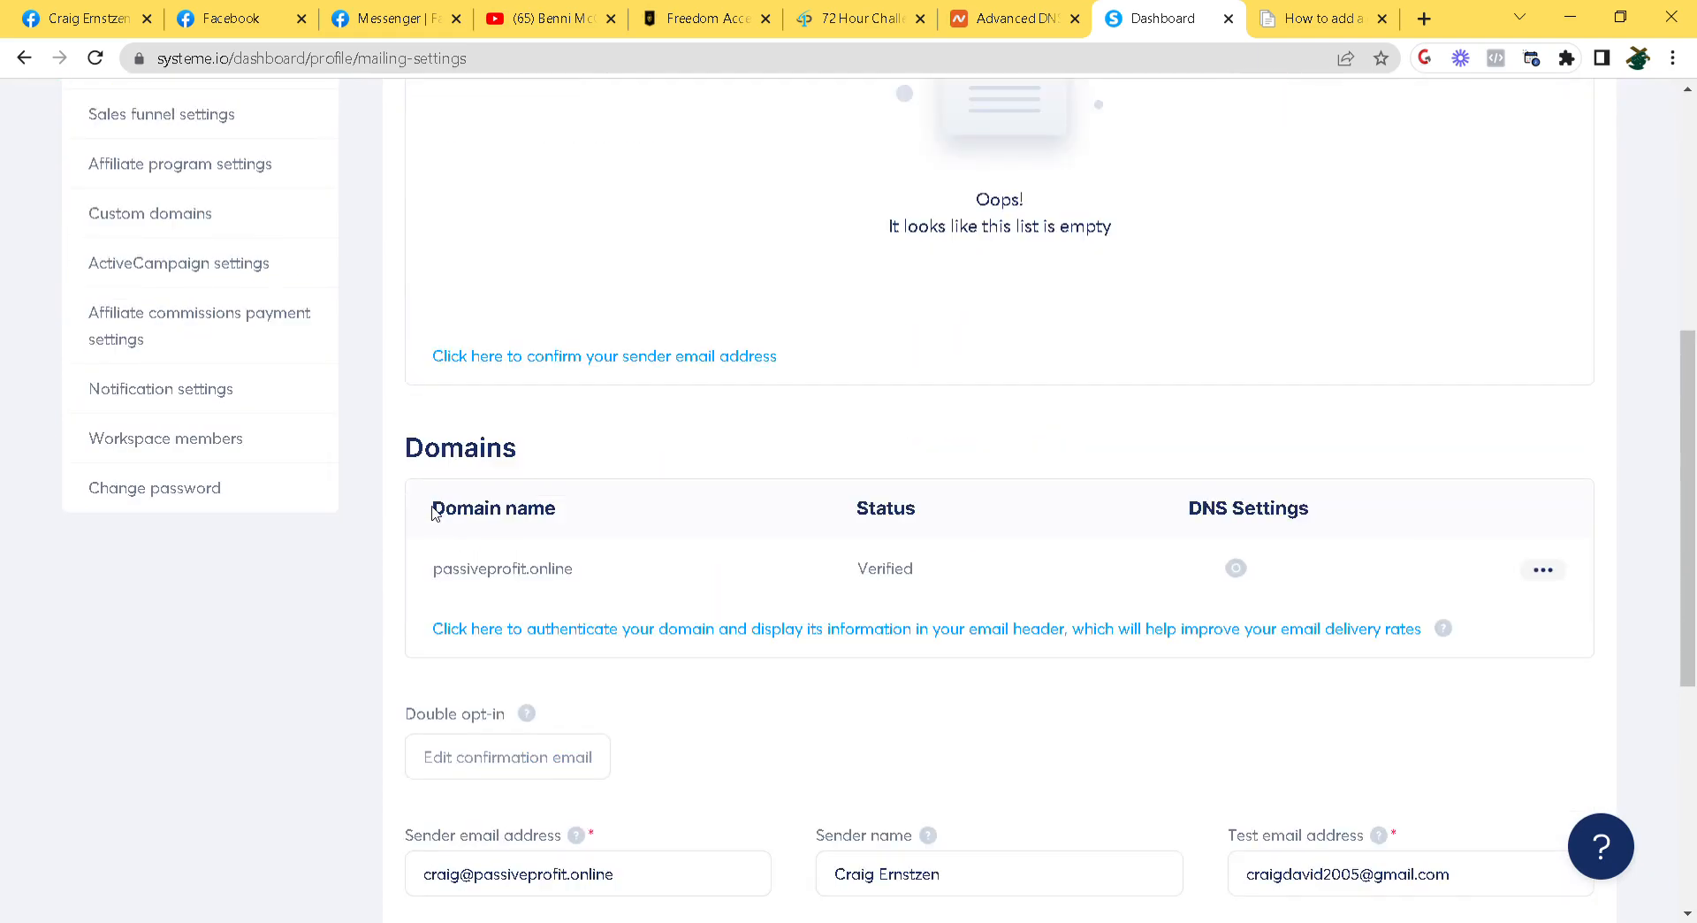
left_click_drag(442, 583, 590, 579)
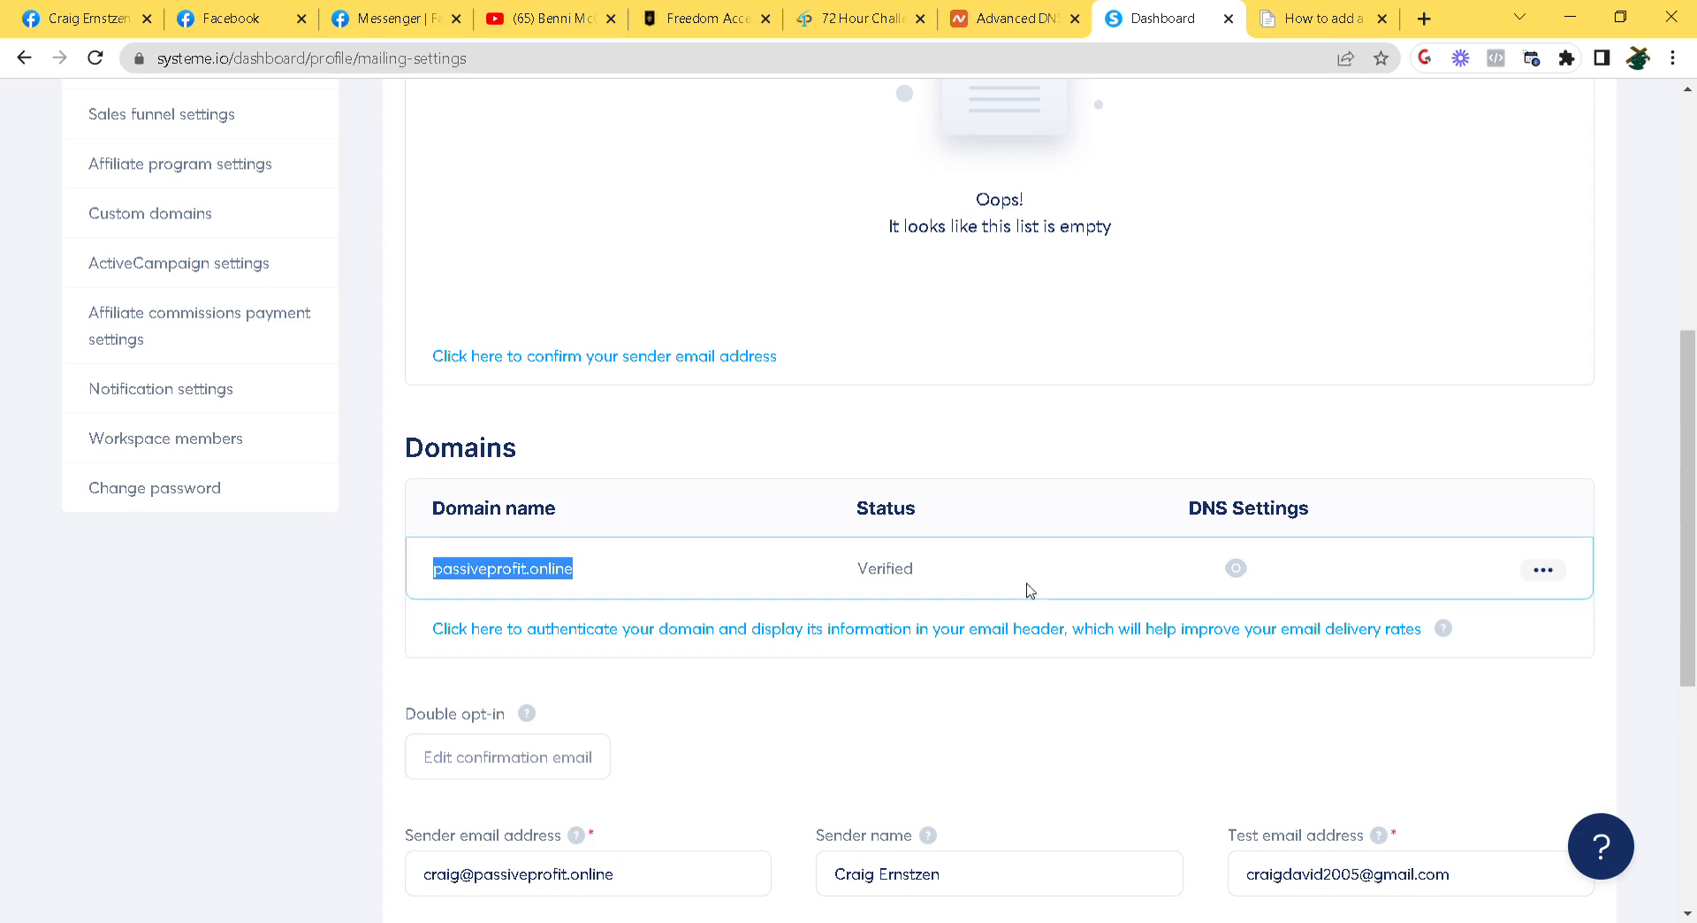
left_click(1245, 571)
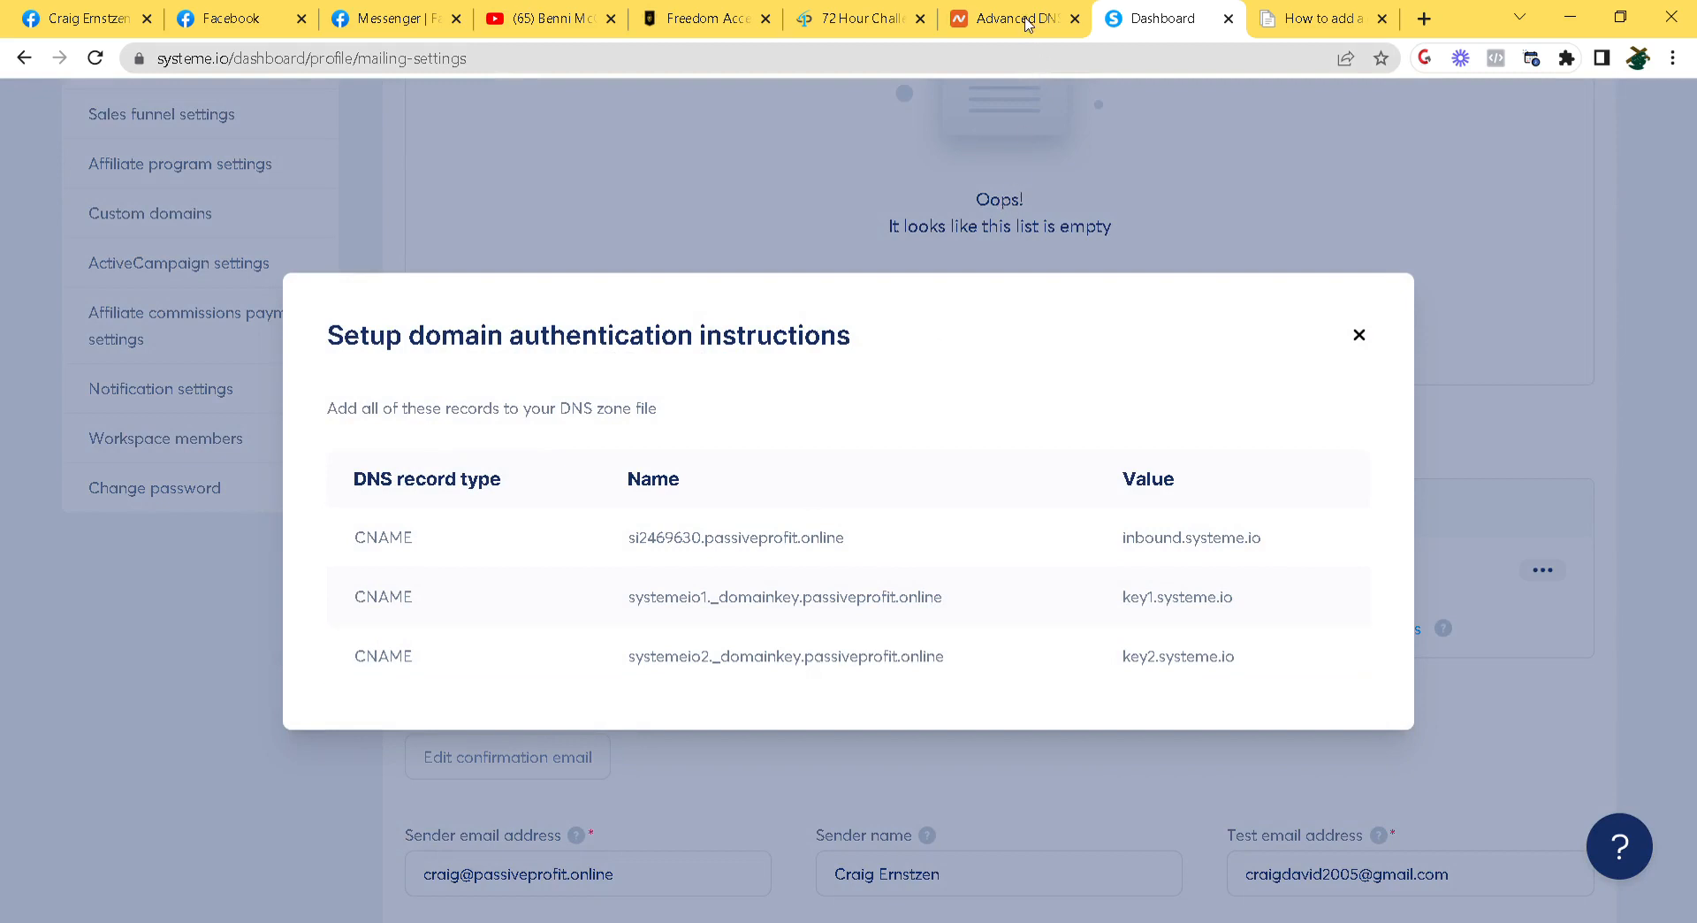
triple_click(718, 540)
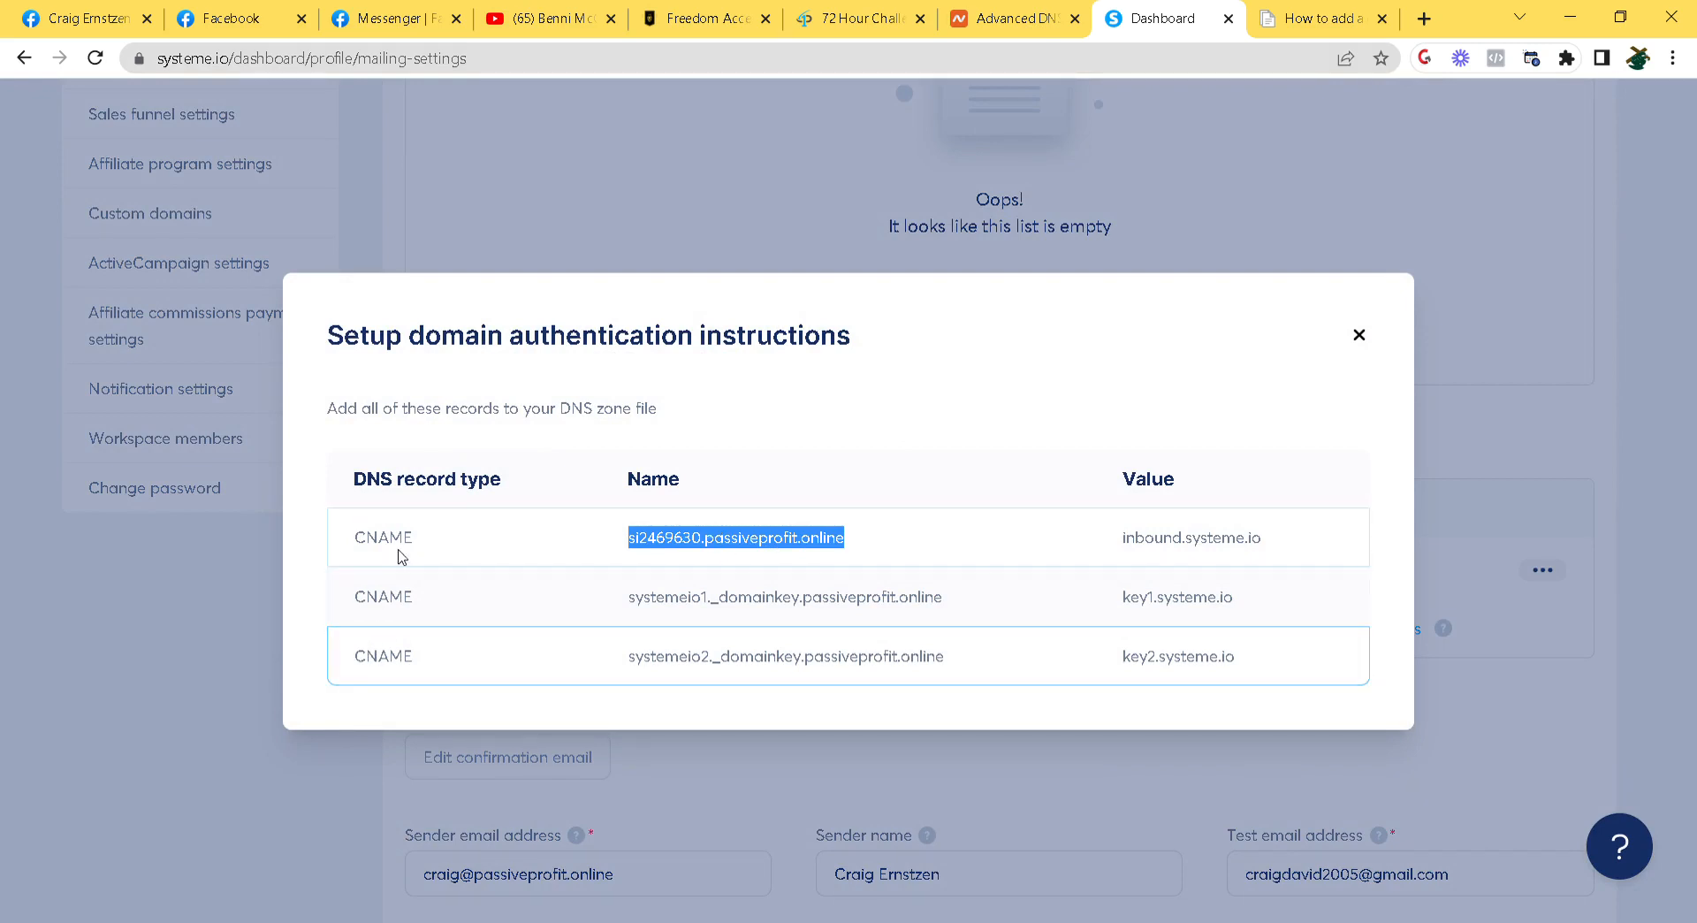
left_click(999, 20)
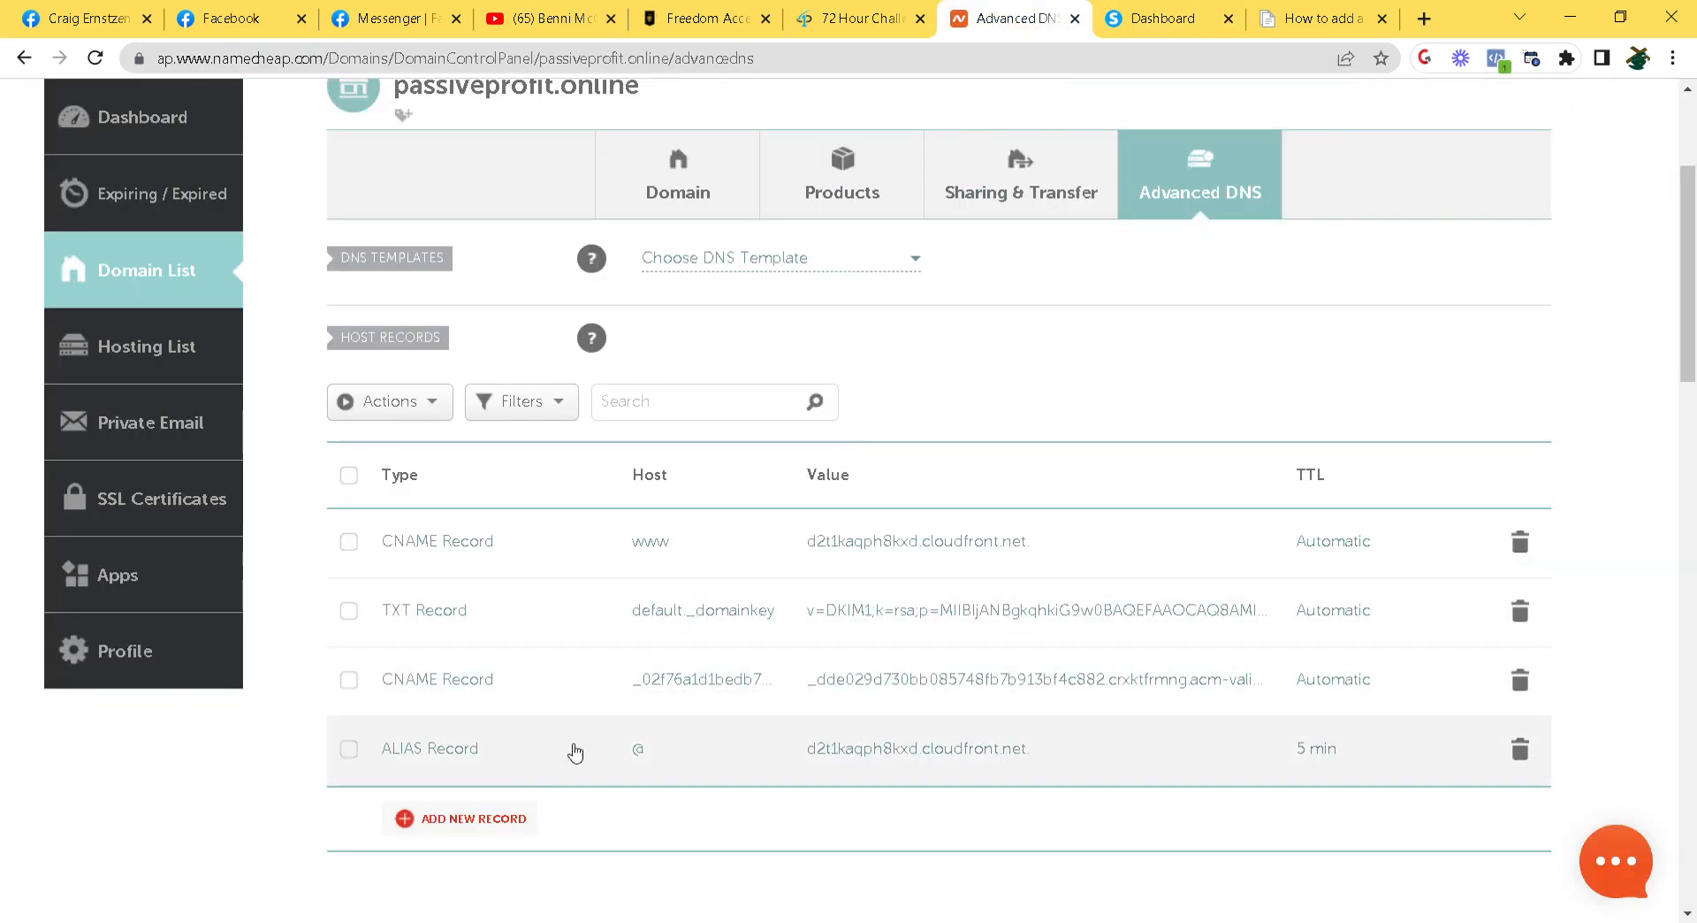
Add a new CNAME record with host si2469630
left_click(482, 822)
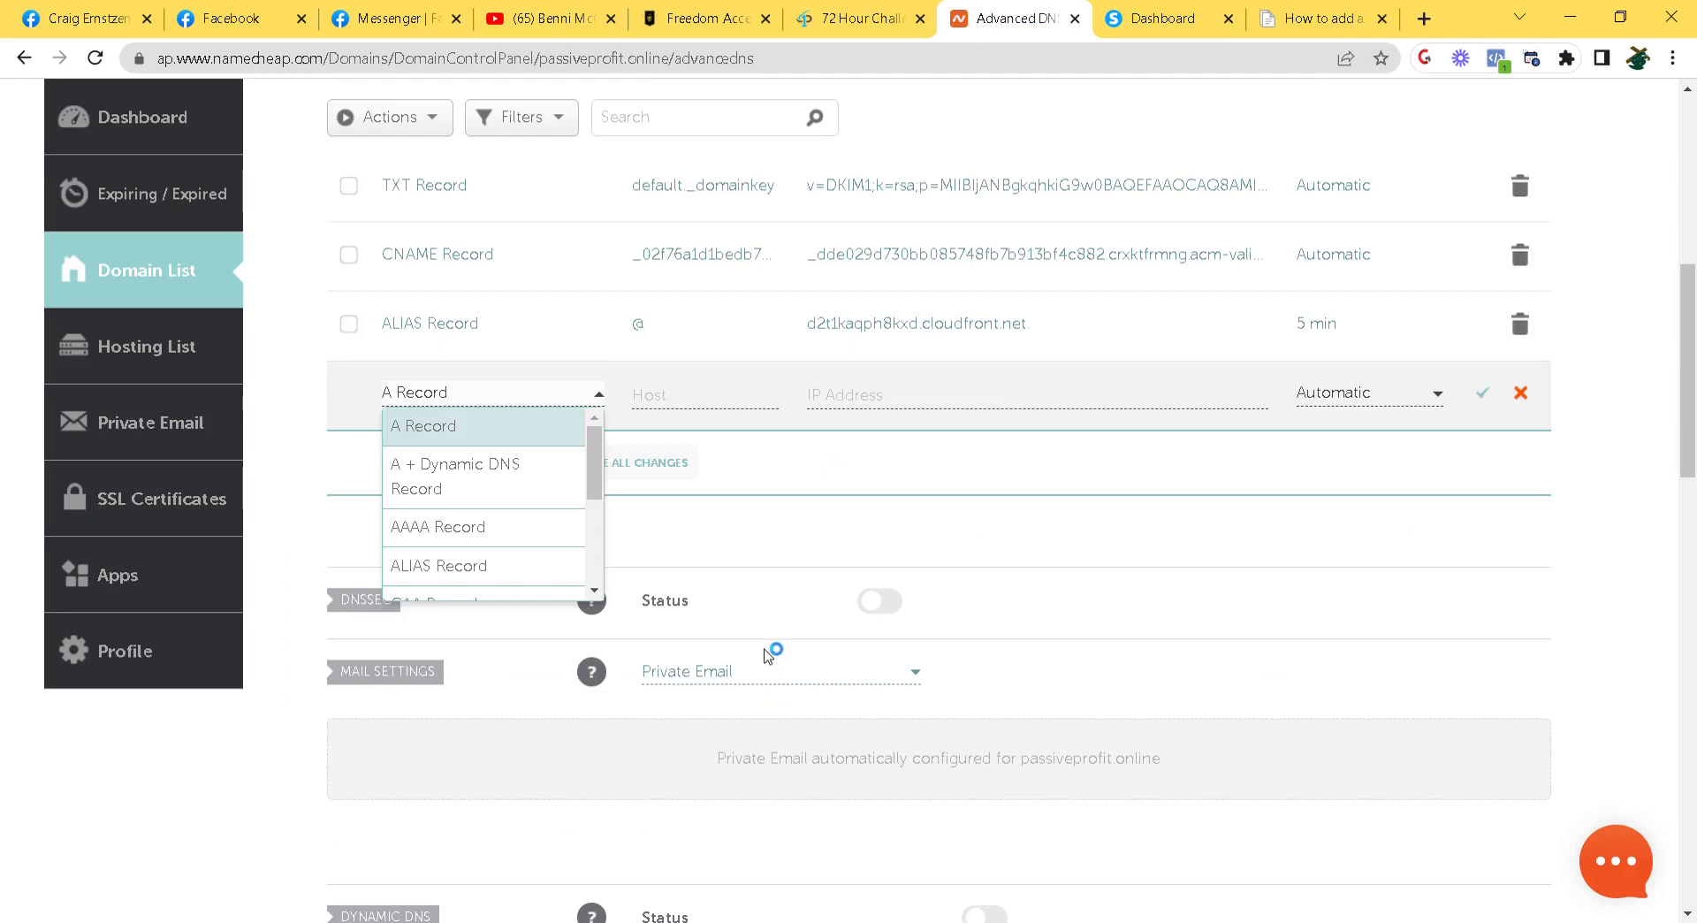
left_click_drag(594, 470, 594, 566)
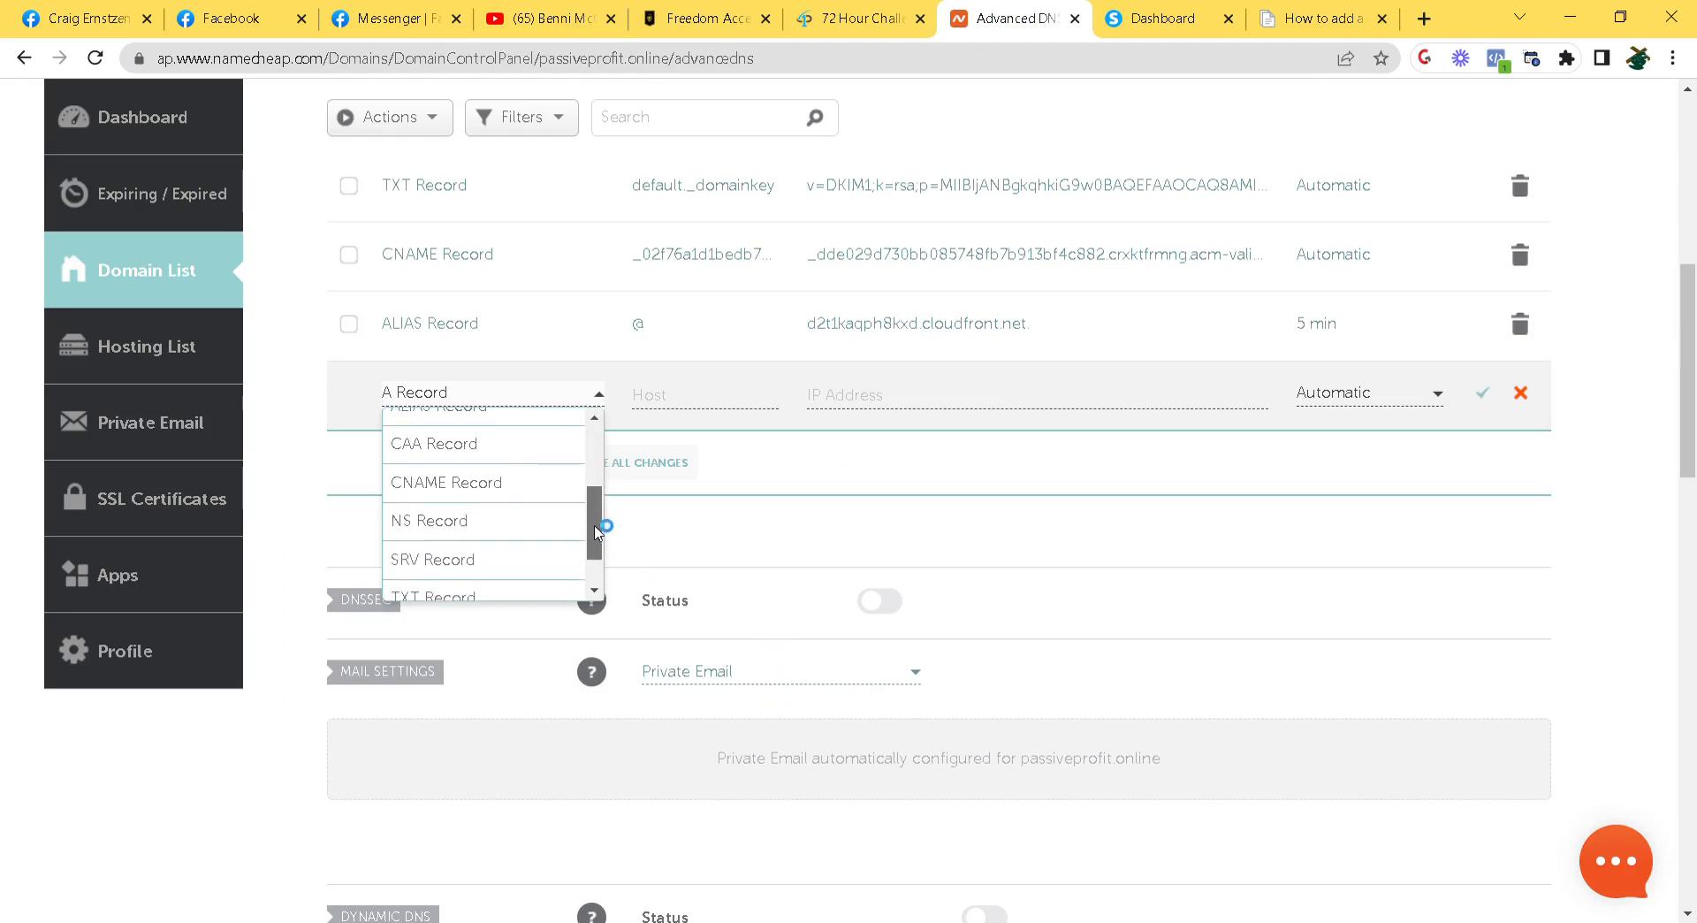
left_click(557, 491)
left_click(679, 395)
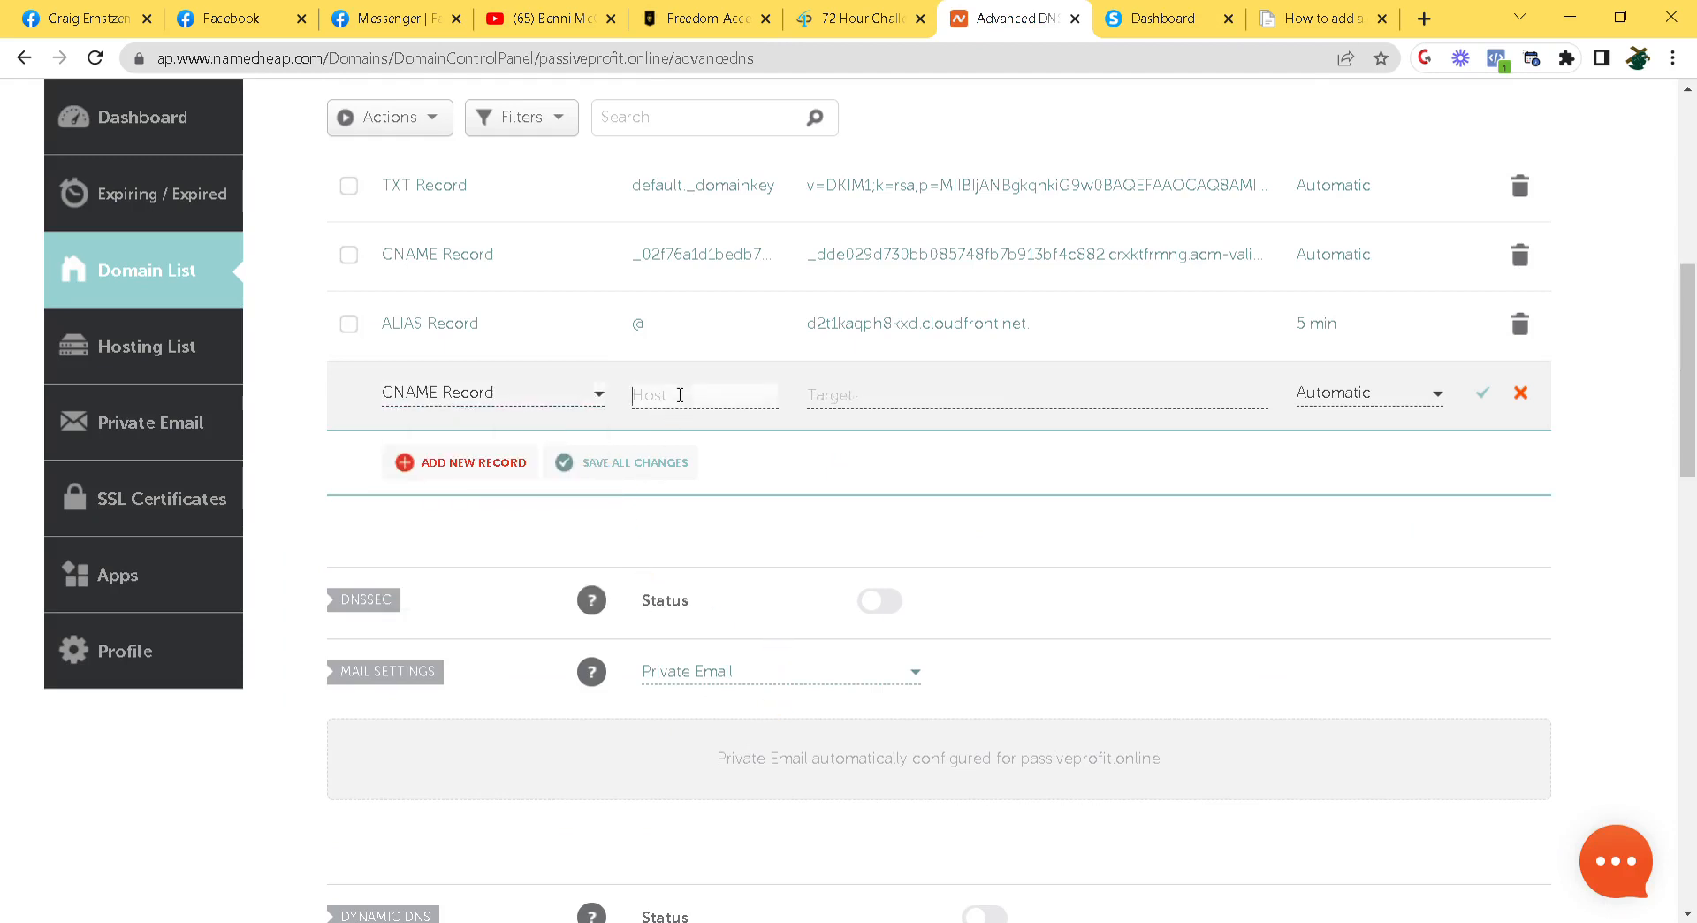
key("ctrl+v")
left_click(922, 392)
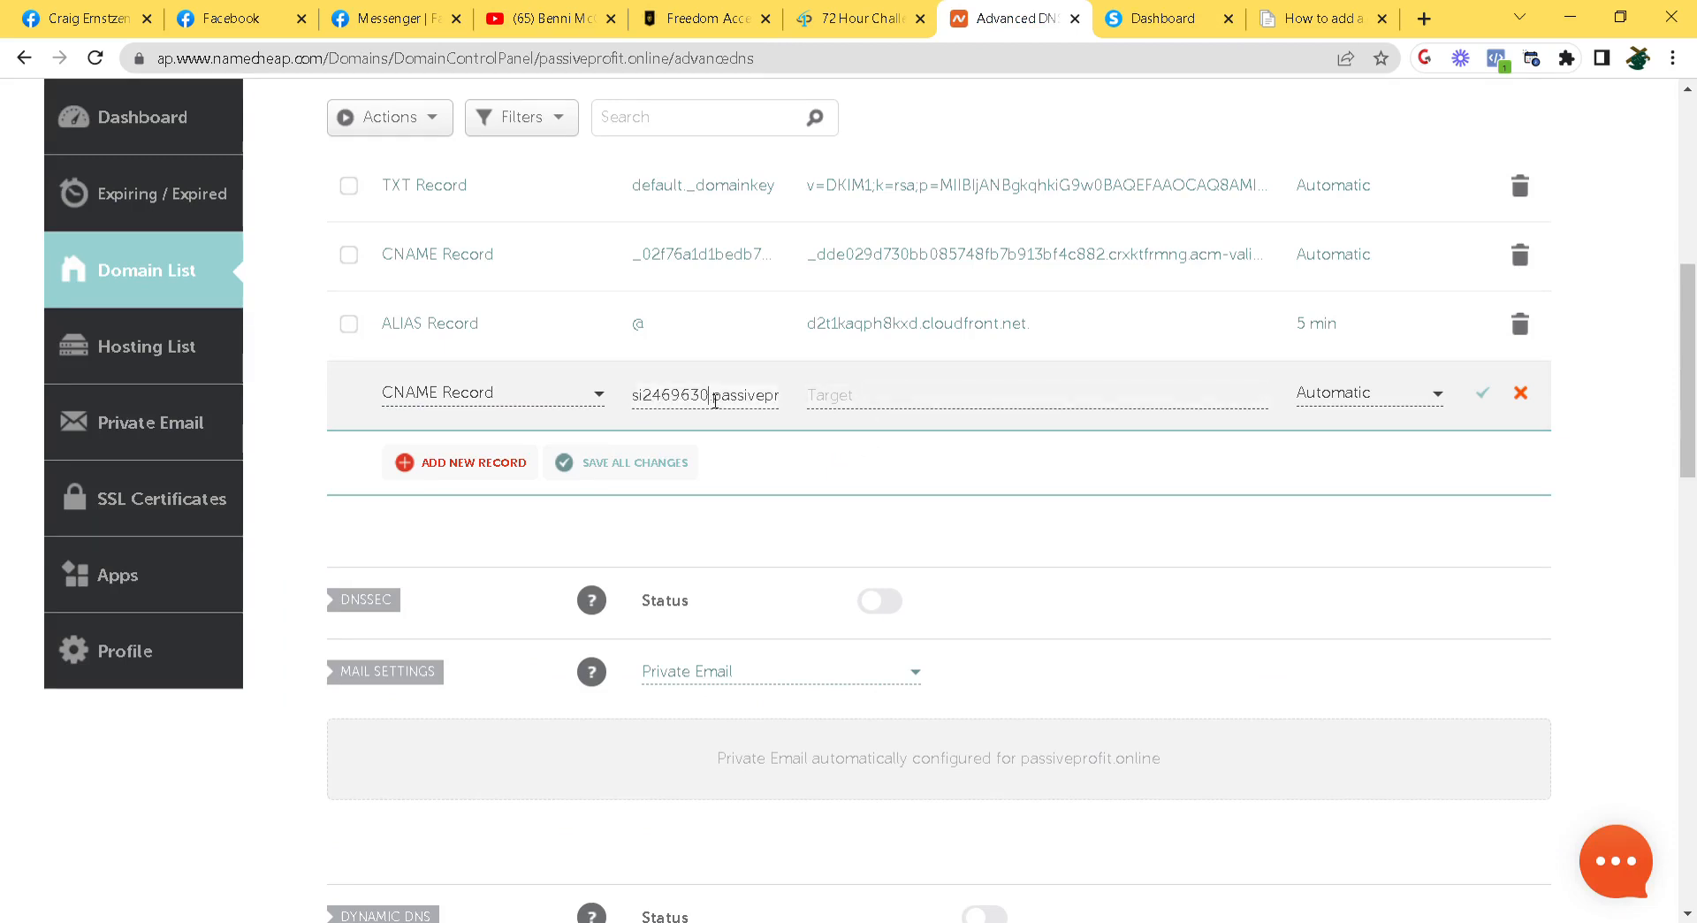
left_click_drag(715, 400, 891, 405)
key("BackSpace")
left_click(891, 406)
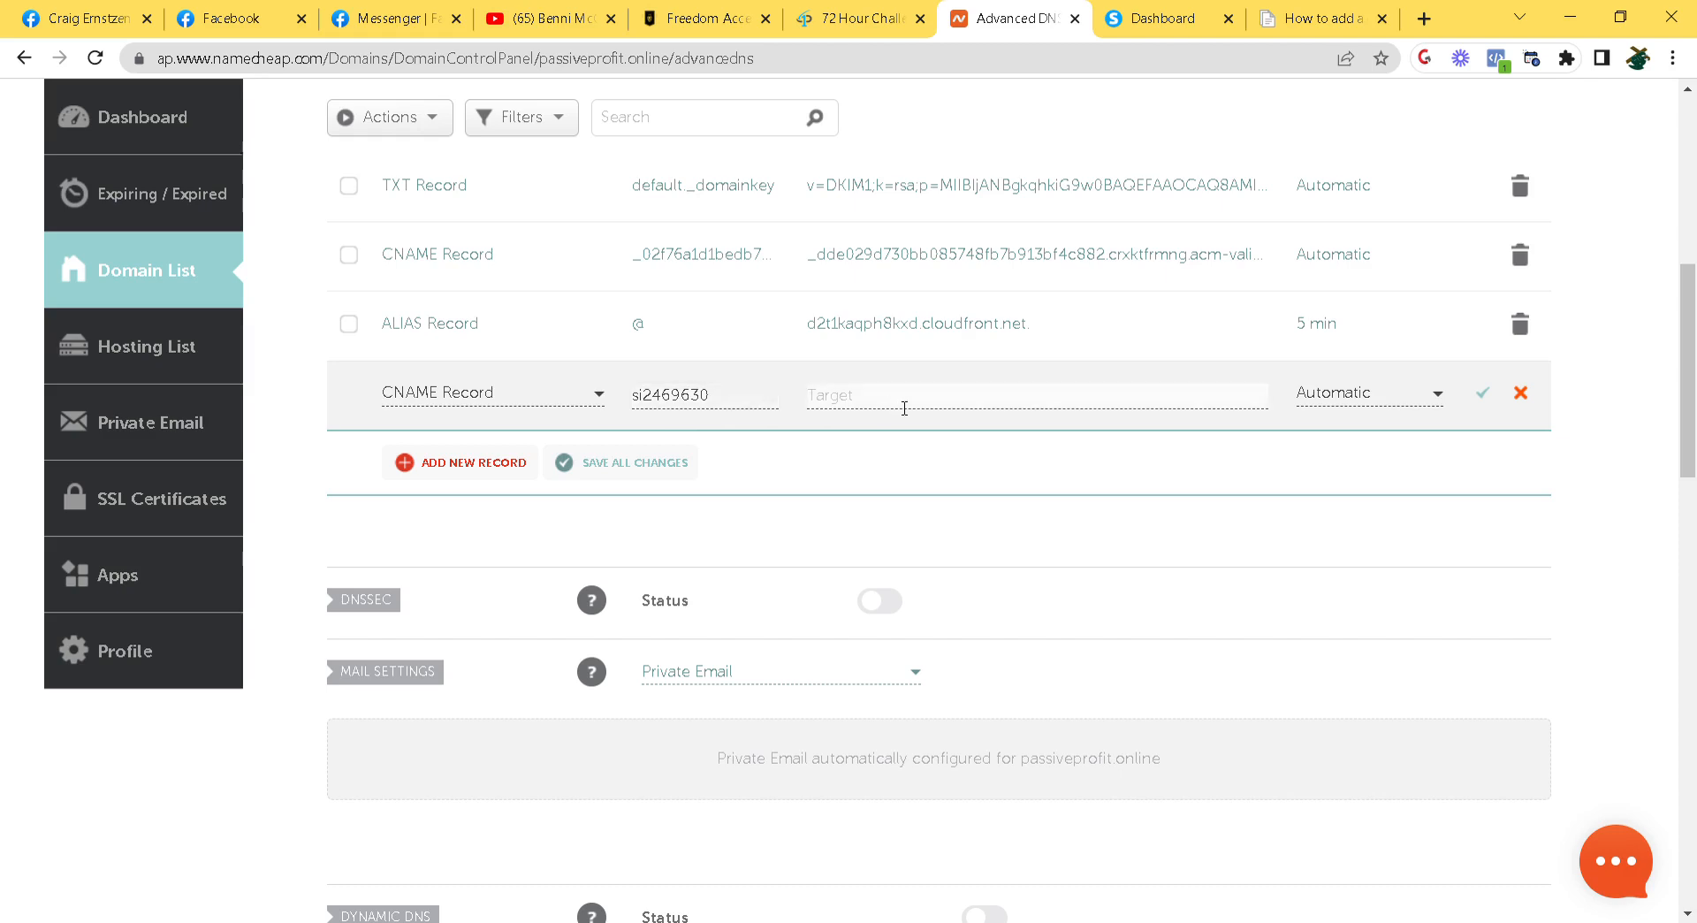
Set the si2469630 record's target to inbound.systeme.io and save it
left_click(1156, 25)
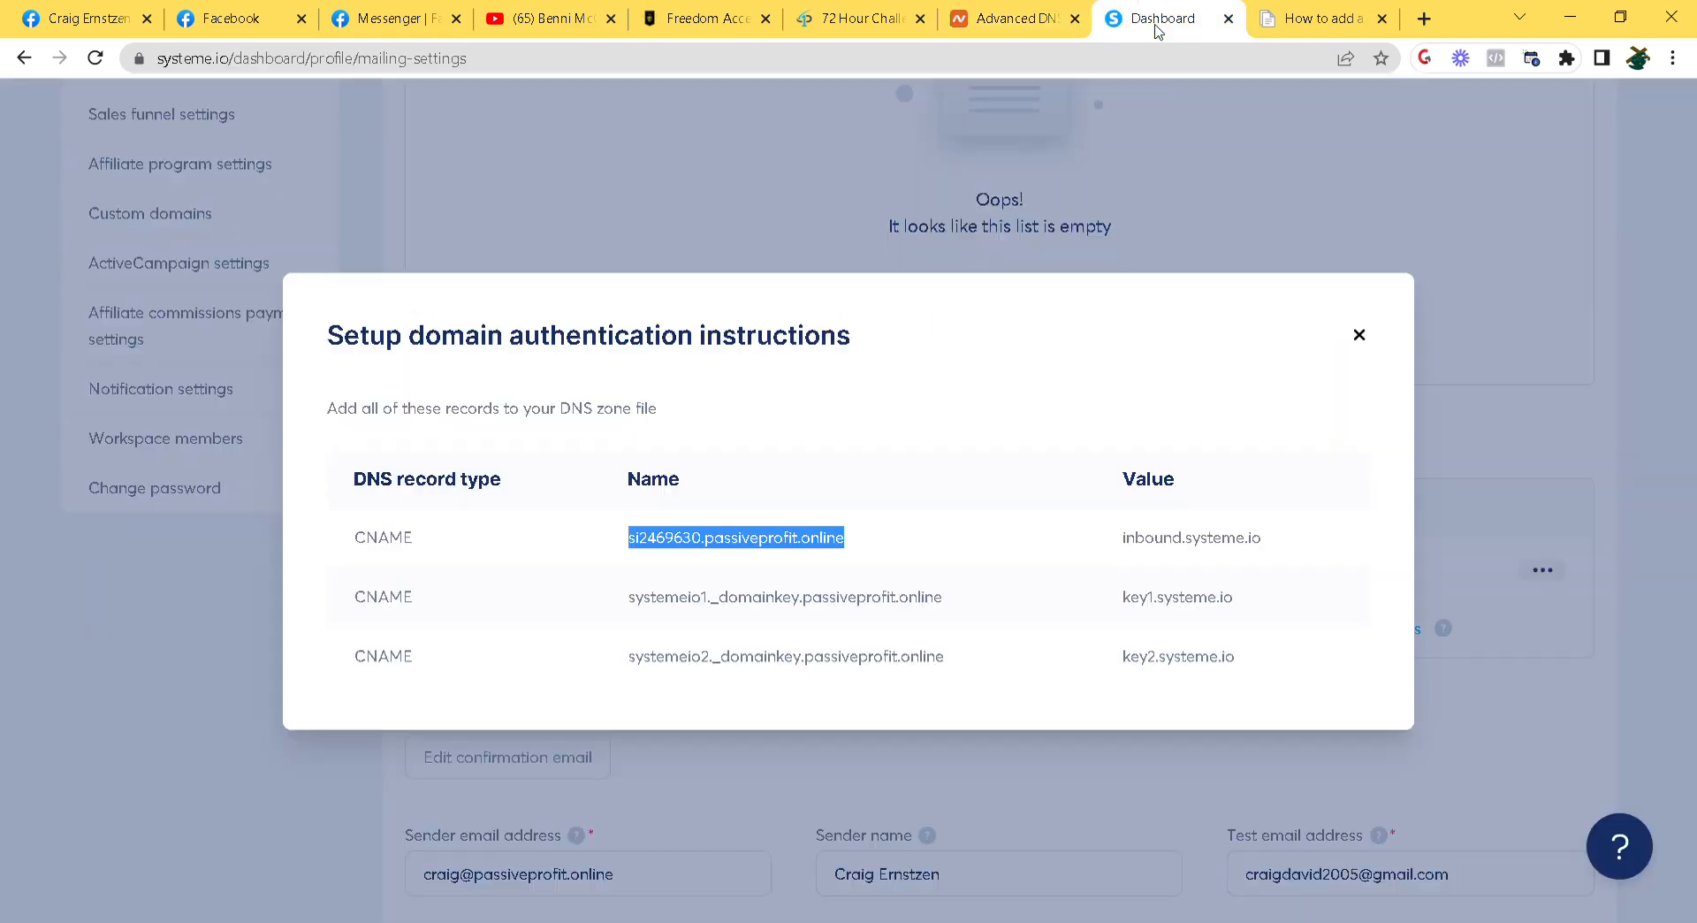
double_click(1176, 552)
key("ctrl+c")
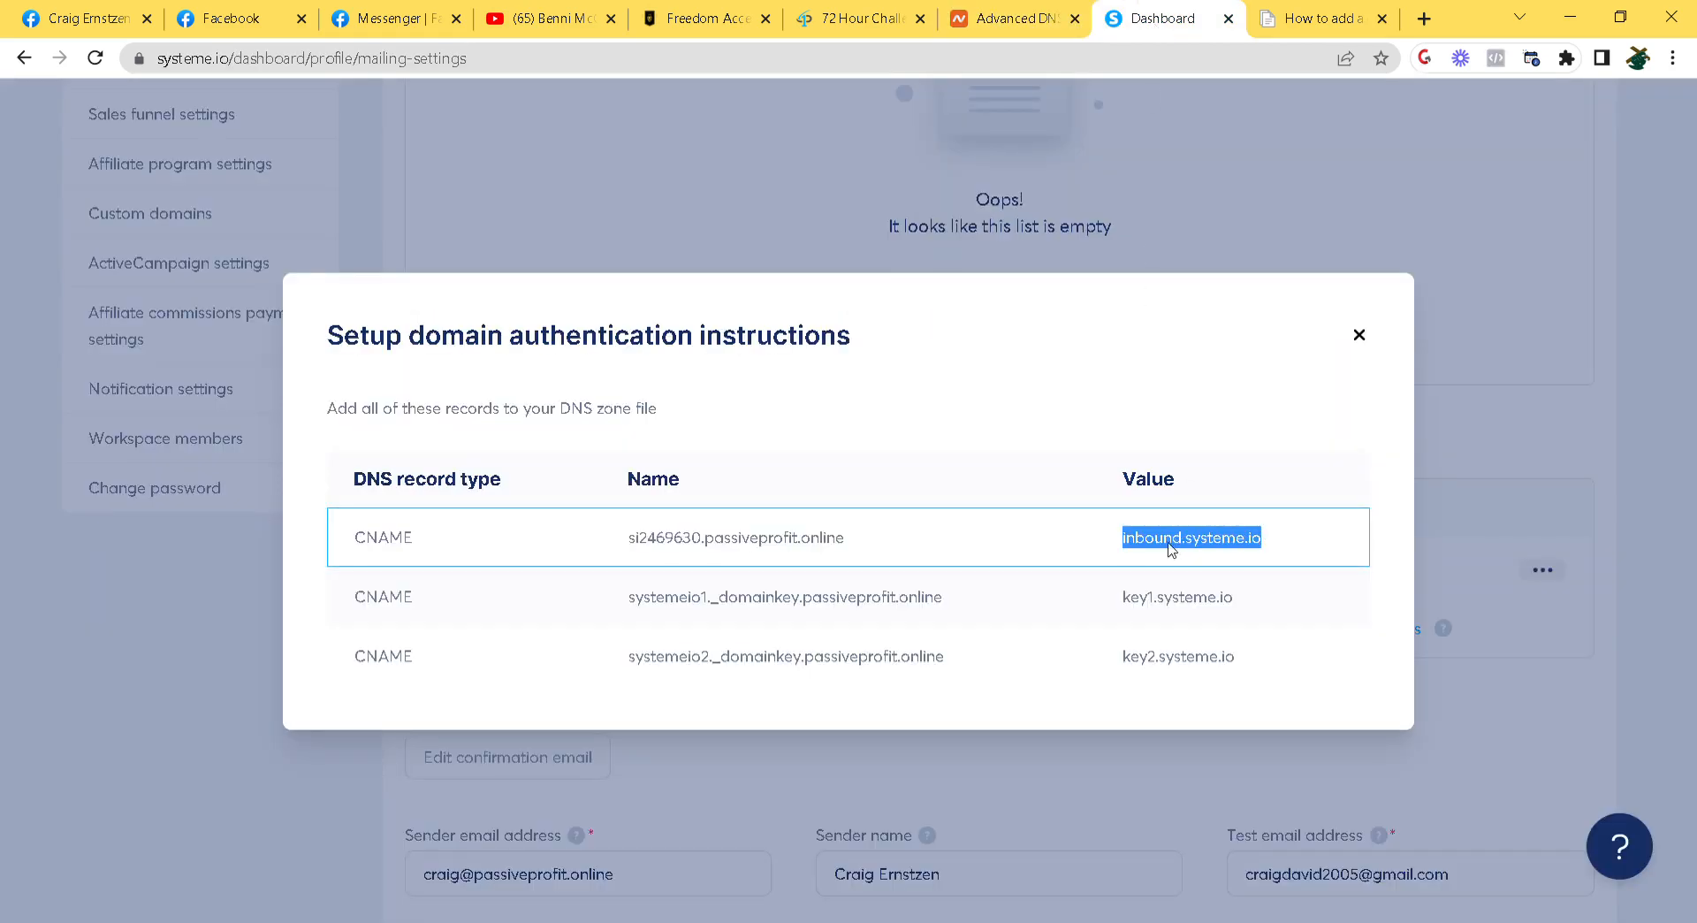
left_click(1017, 19)
key("ctrl+v")
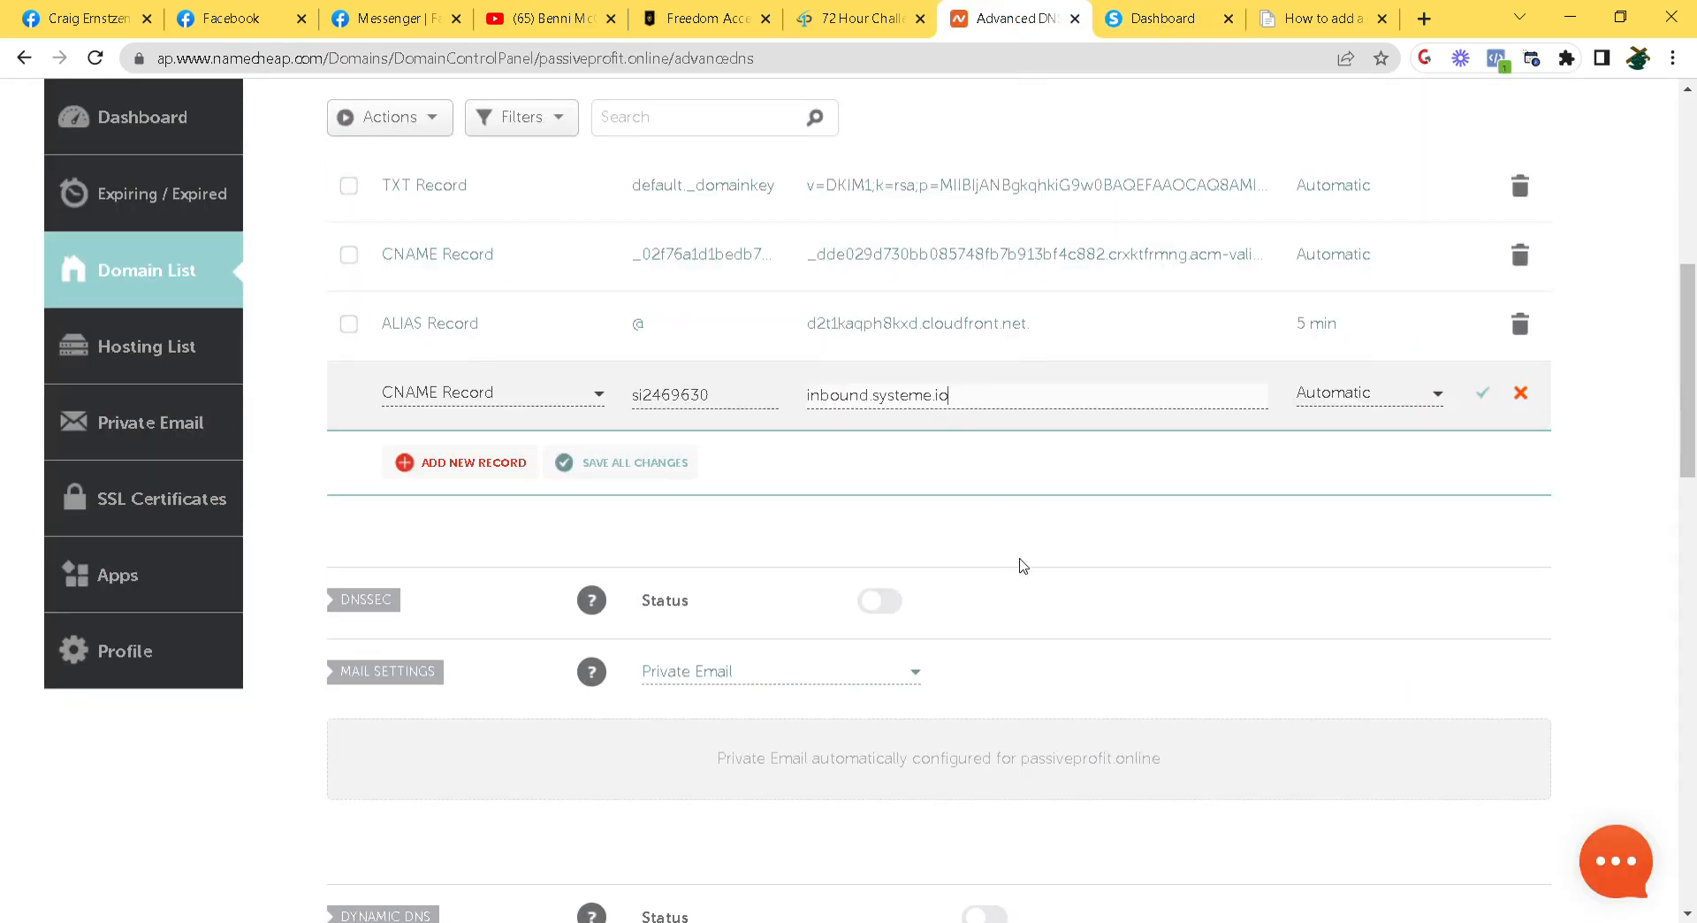
left_click(1490, 396)
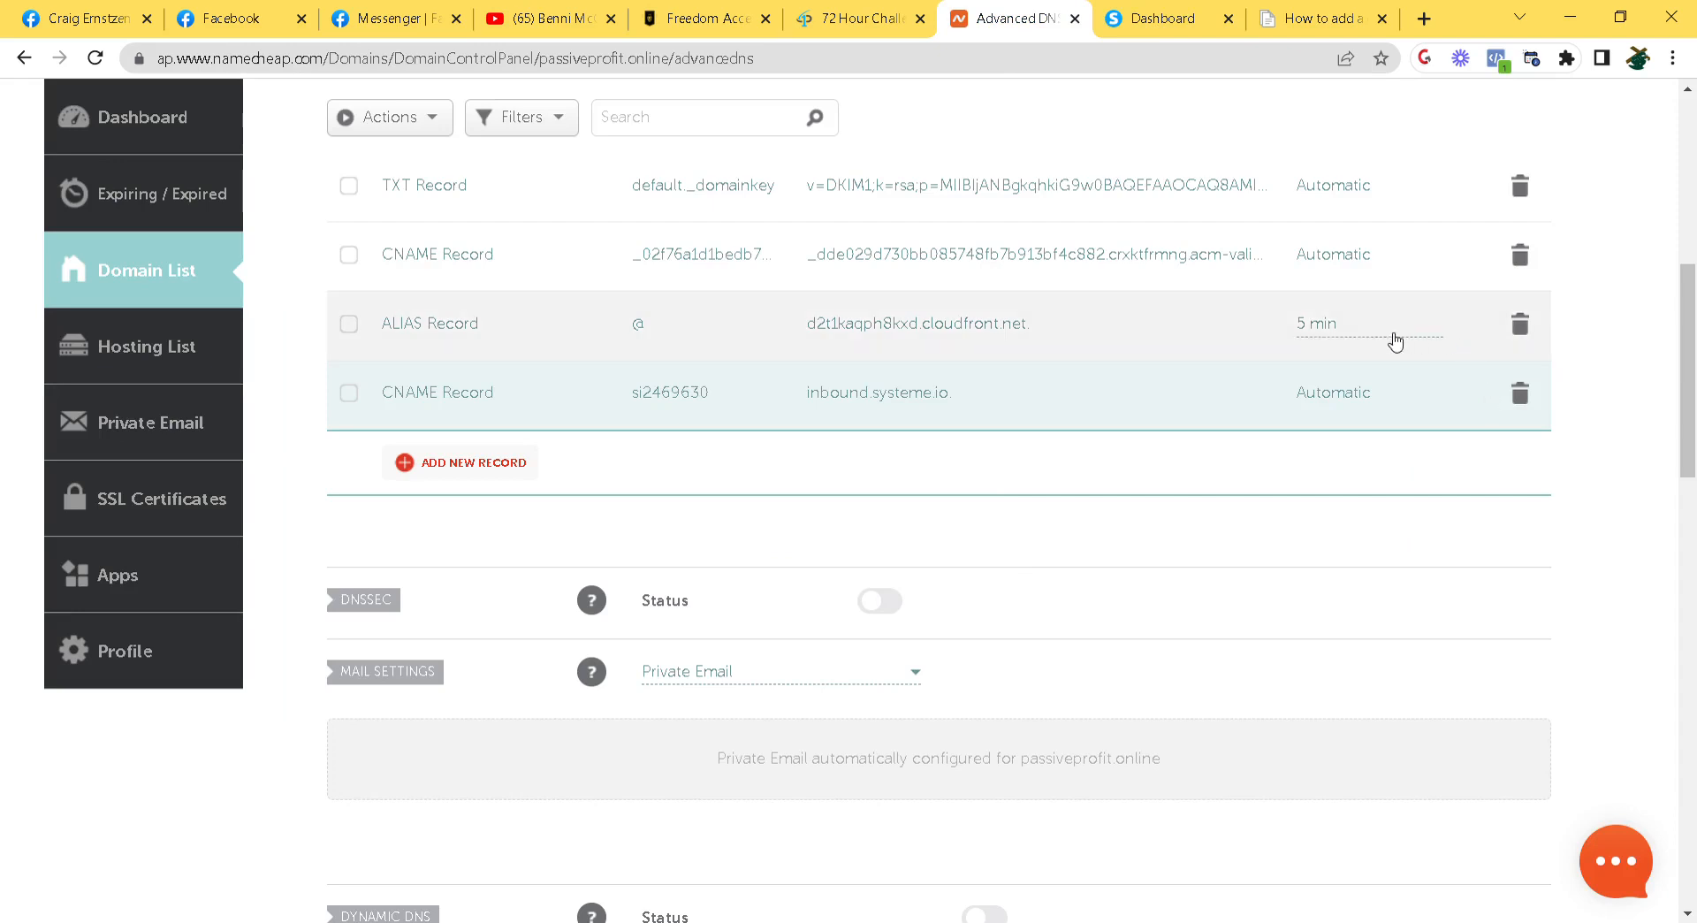
Change the ALIAS record's TTL and save it
left_click(1345, 338)
left_click(1424, 355)
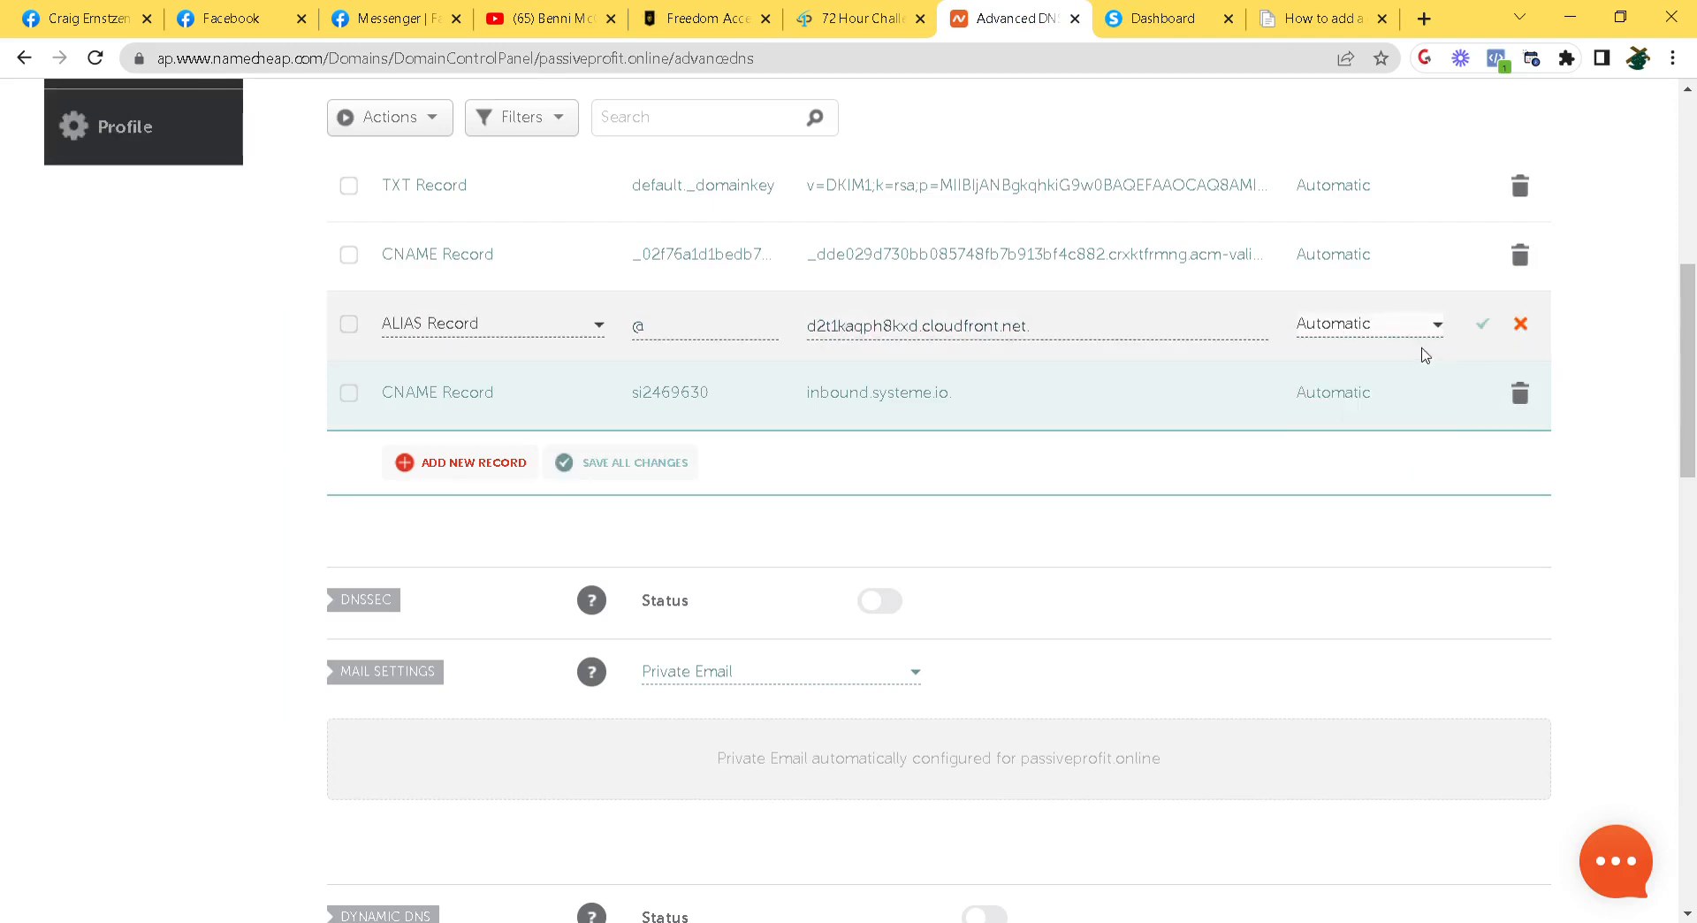
left_click(1483, 325)
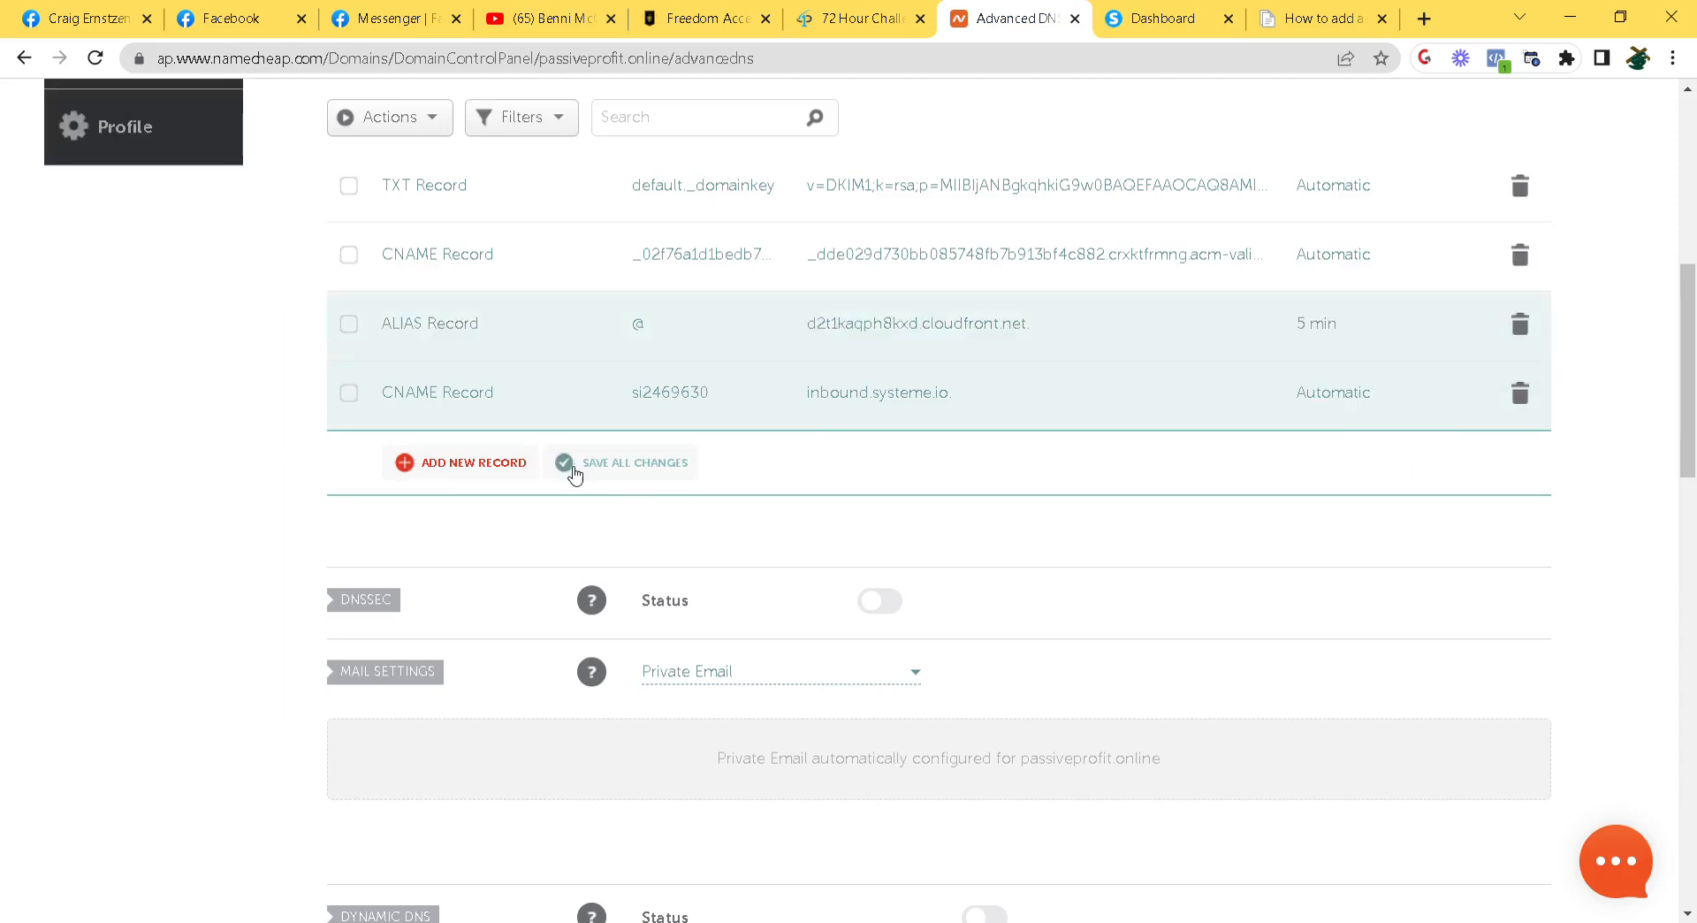
left_click(505, 462)
Start a new Namecheap CNAME record with host systemeio1._domainkey
scroll(527, 505, "down", 1)
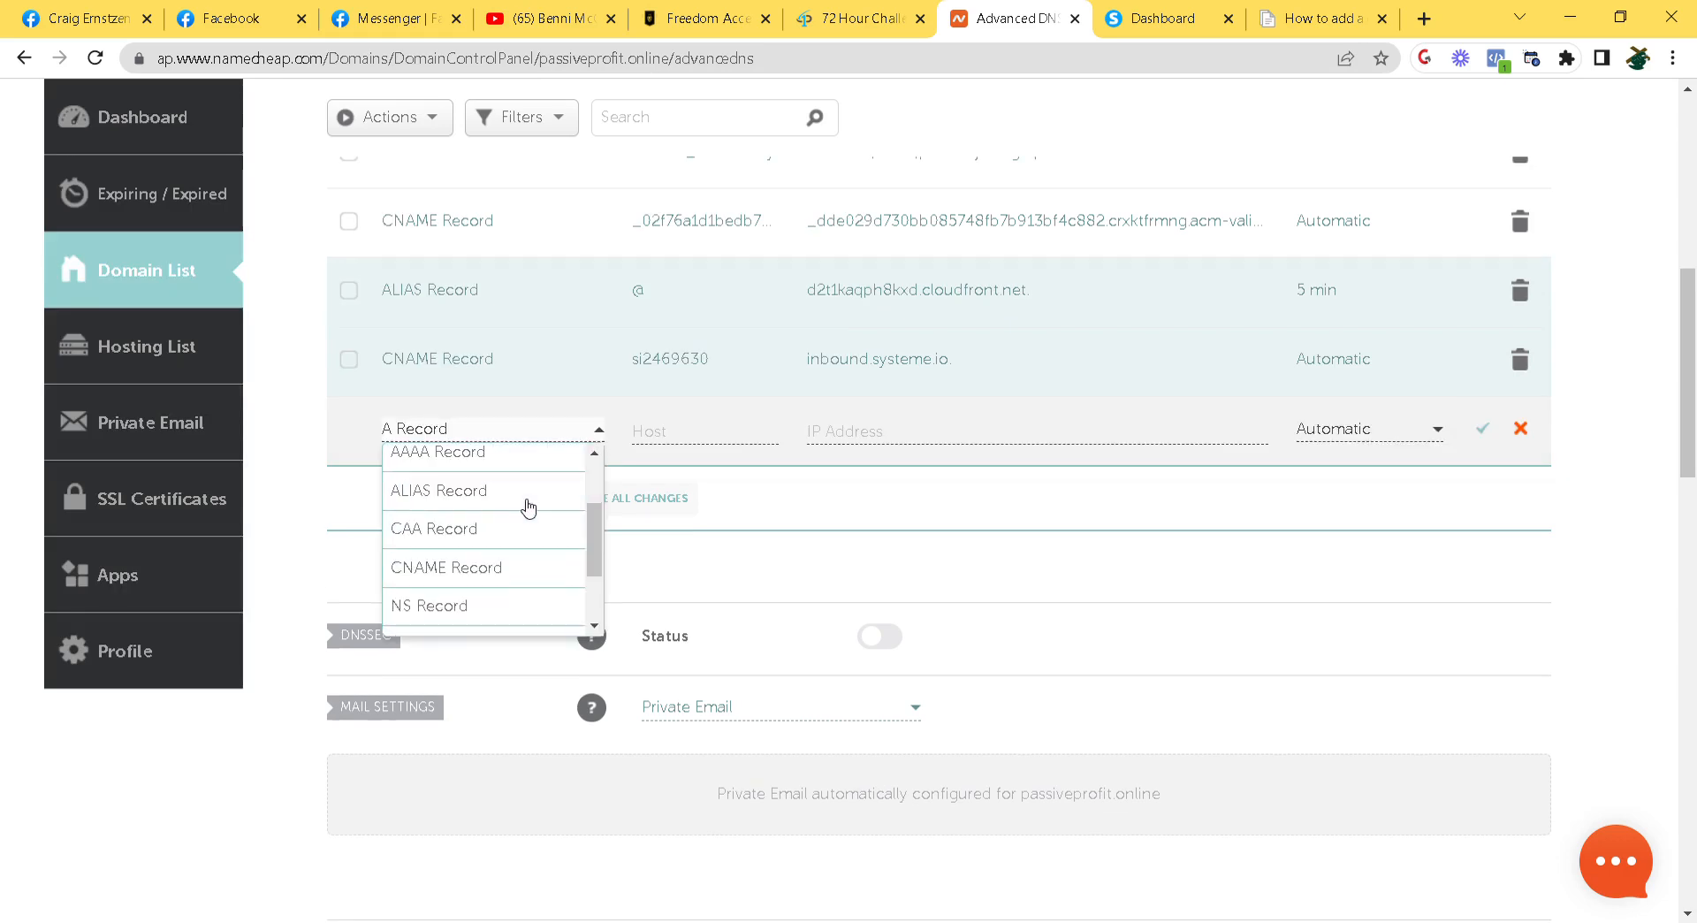
left_click(526, 567)
left_click(701, 430)
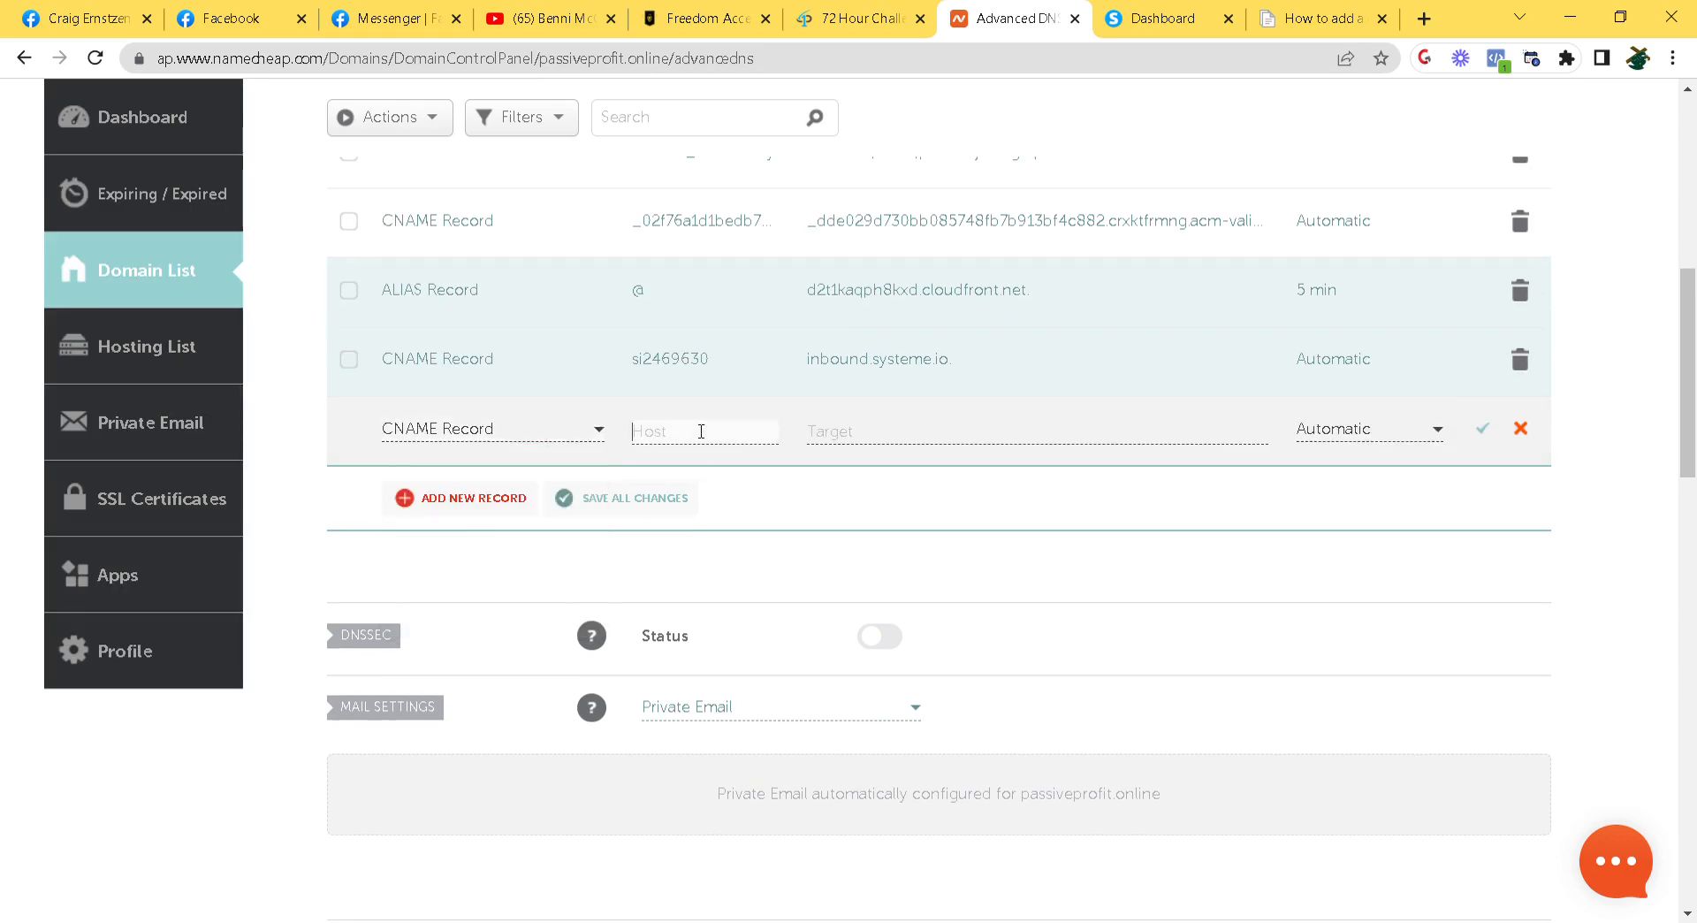
left_click(1120, 26)
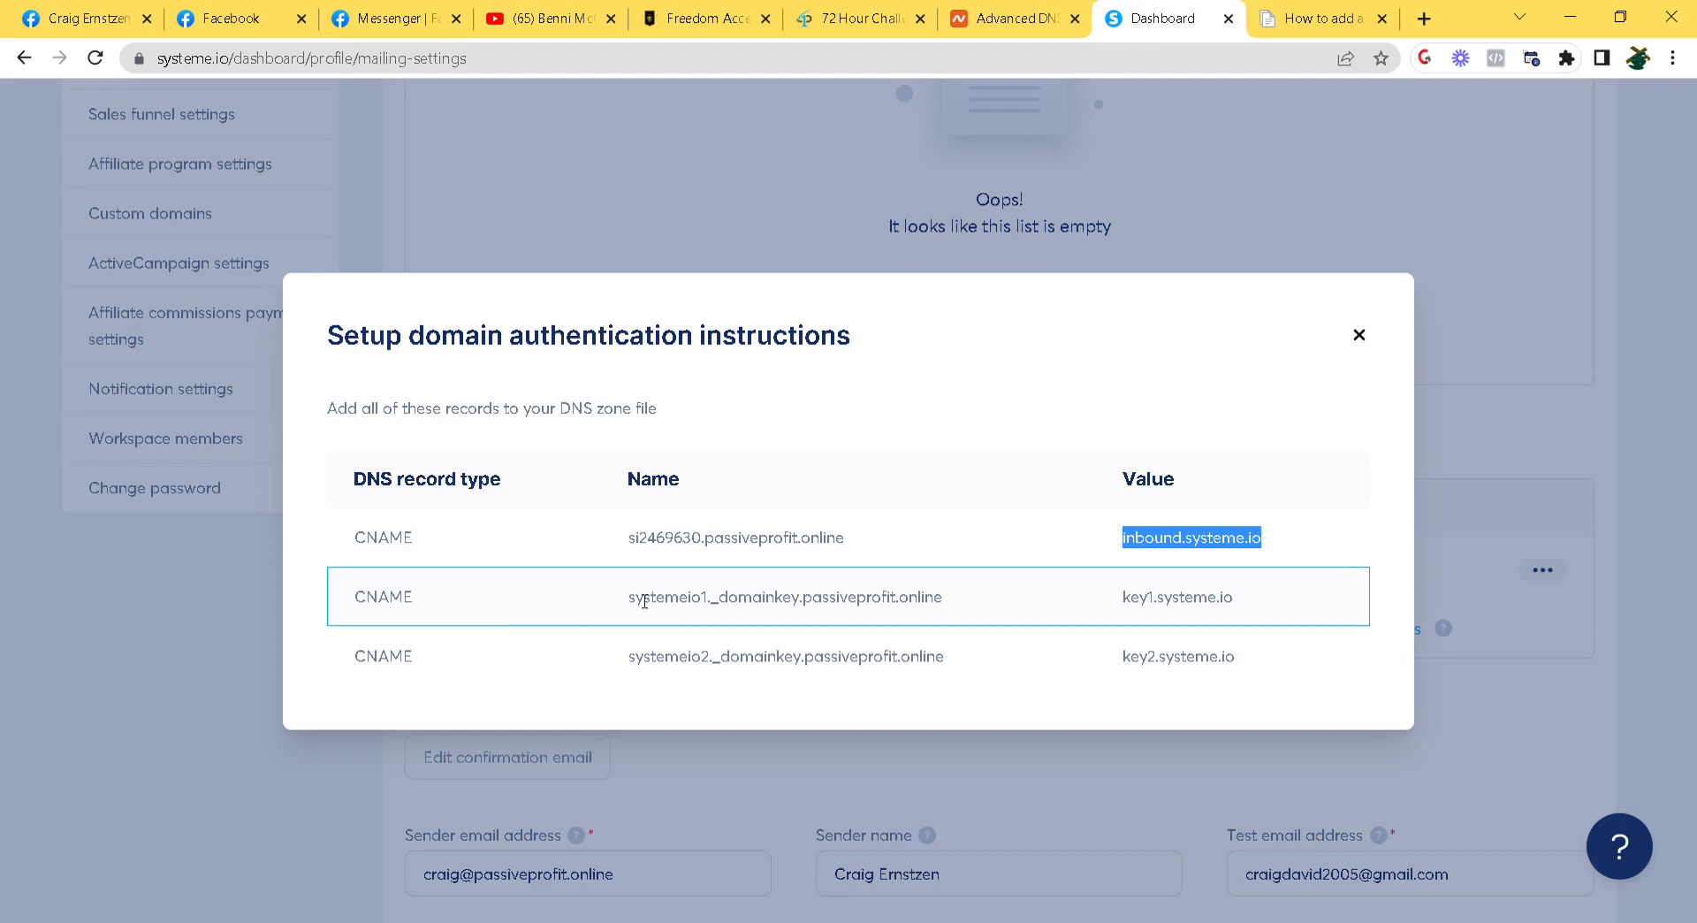
left_click_drag(629, 604, 806, 607)
key("ctrl+c")
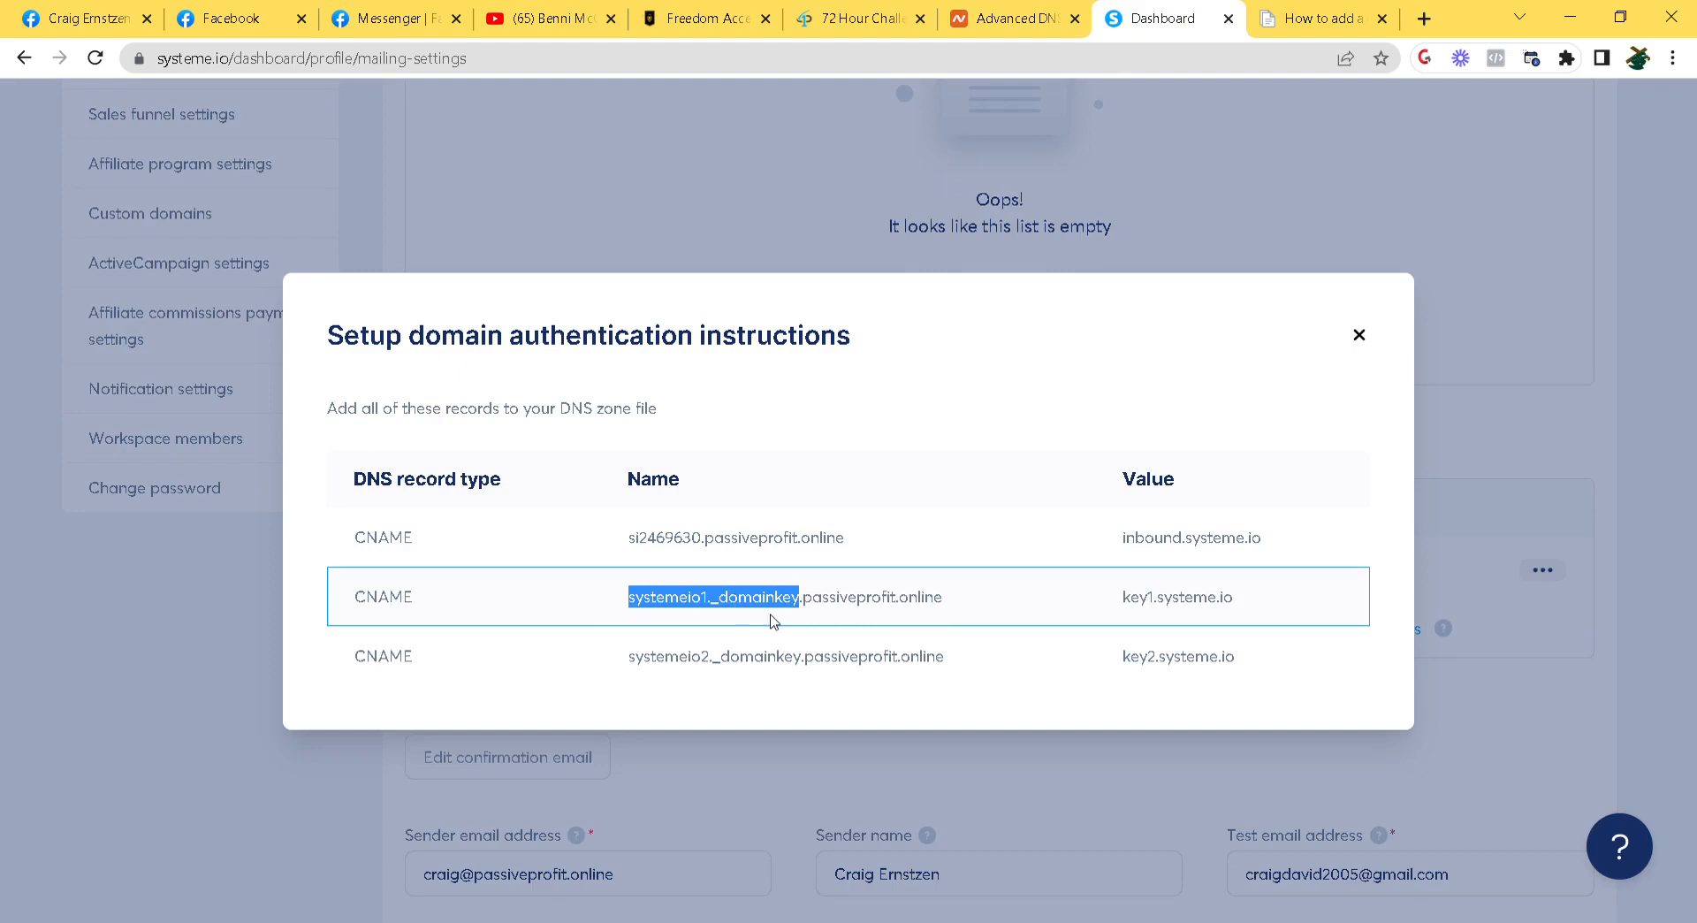
left_click(1016, 27)
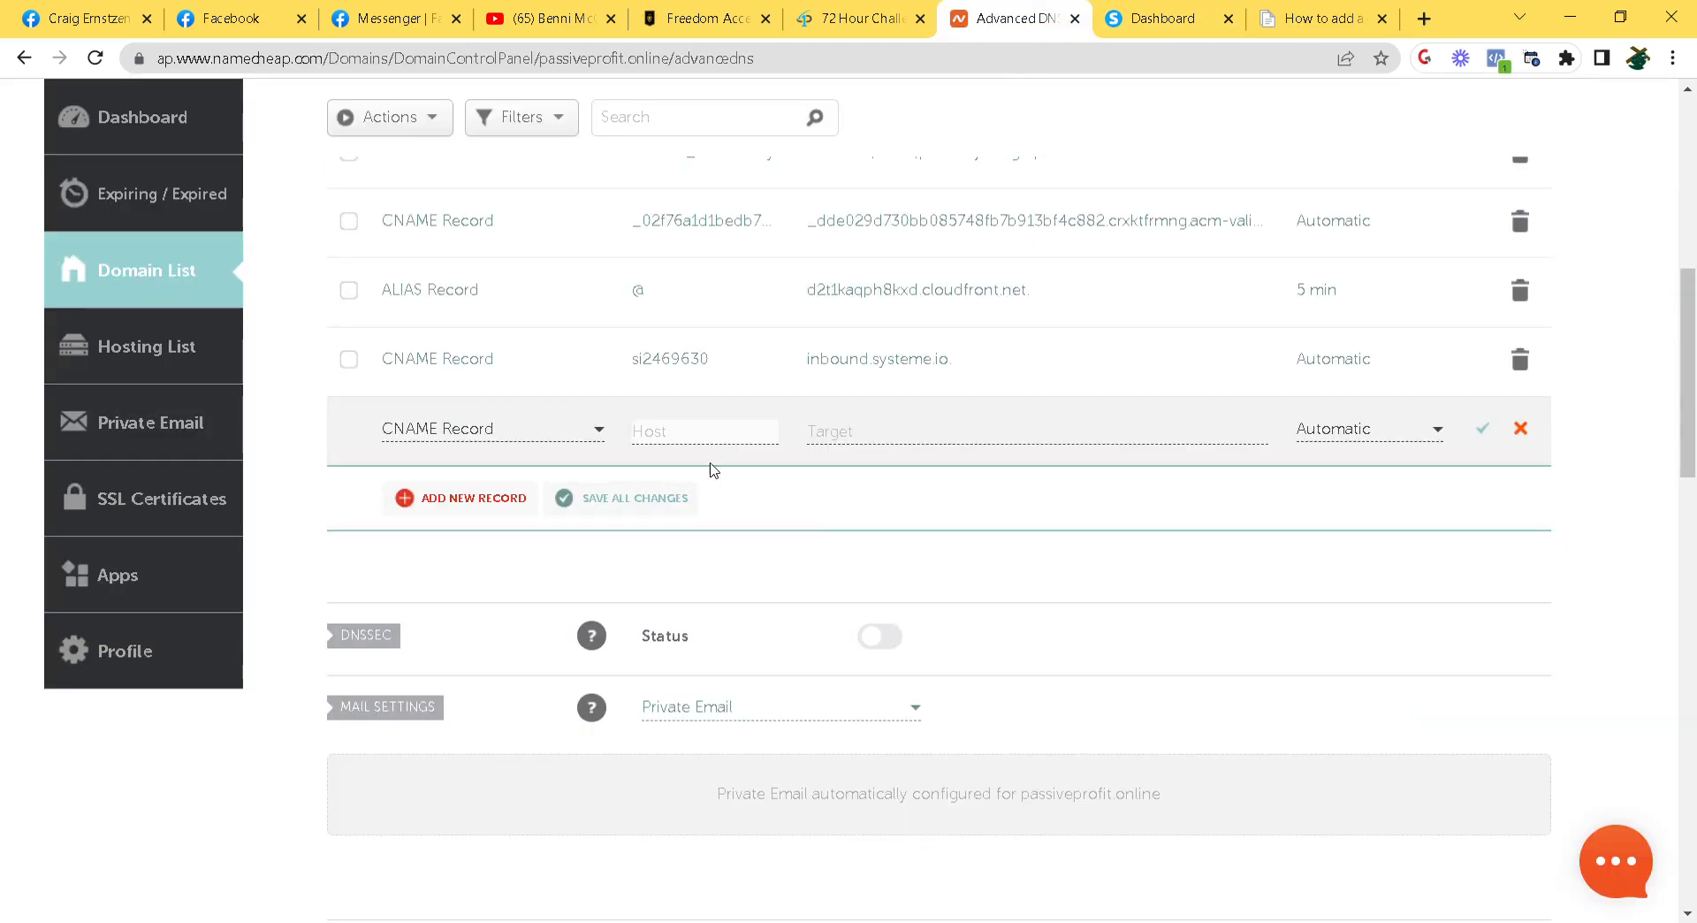
key("ctrl+v")
Point the record at key1.systeme.io, save it, and begin another new record
left_click(875, 441)
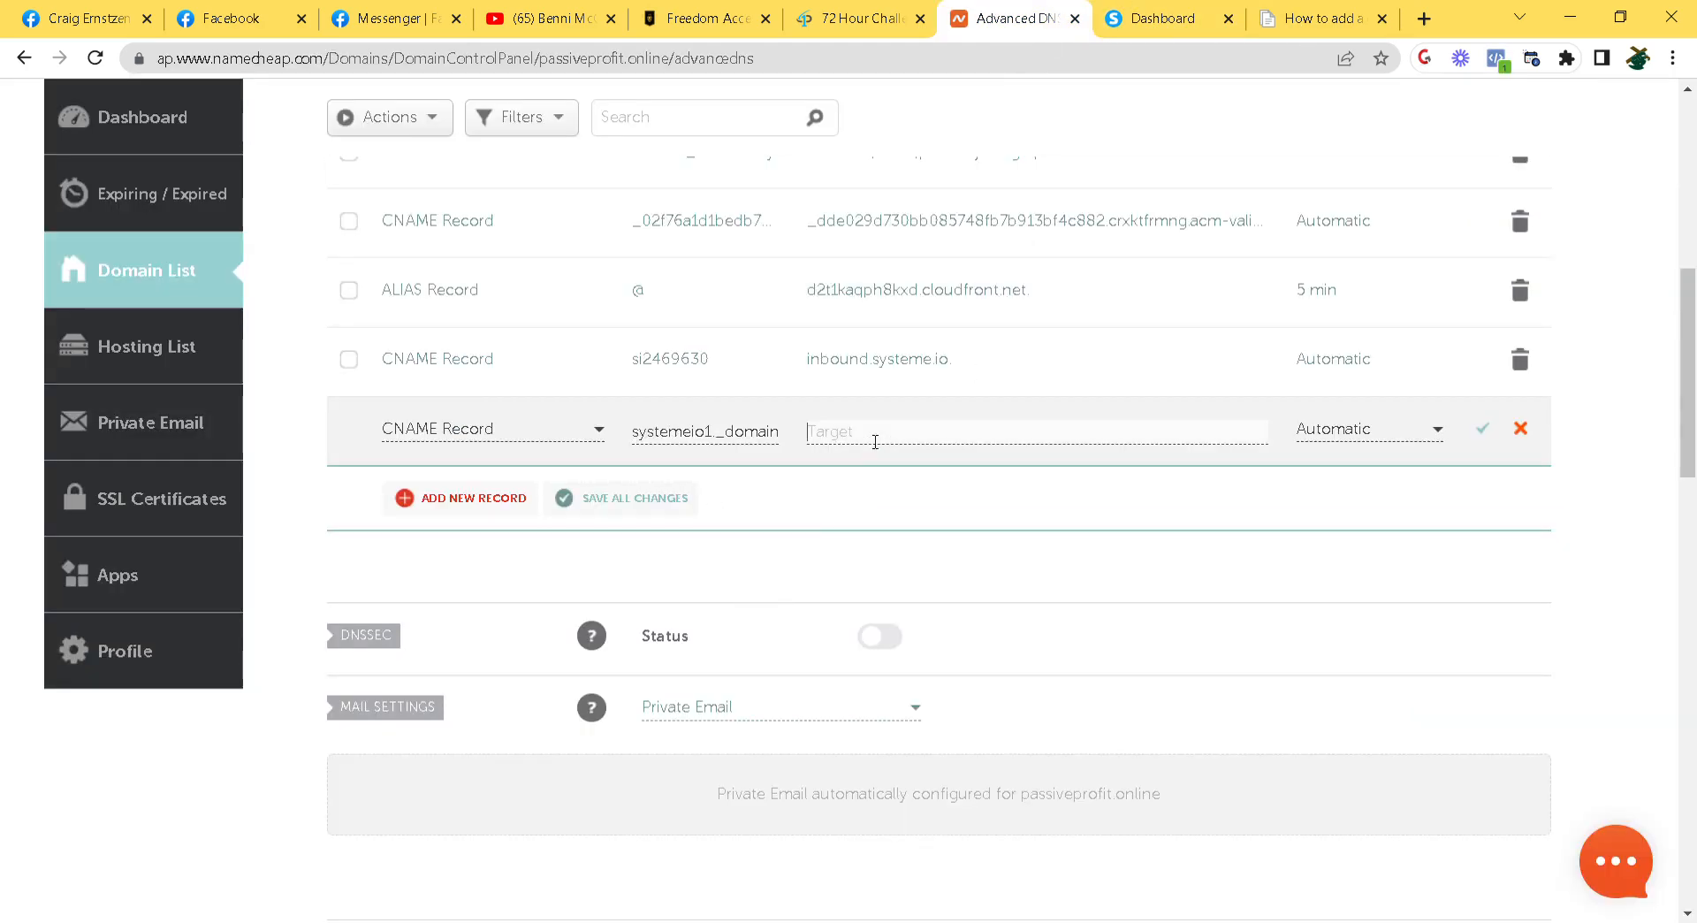
left_click(1199, 11)
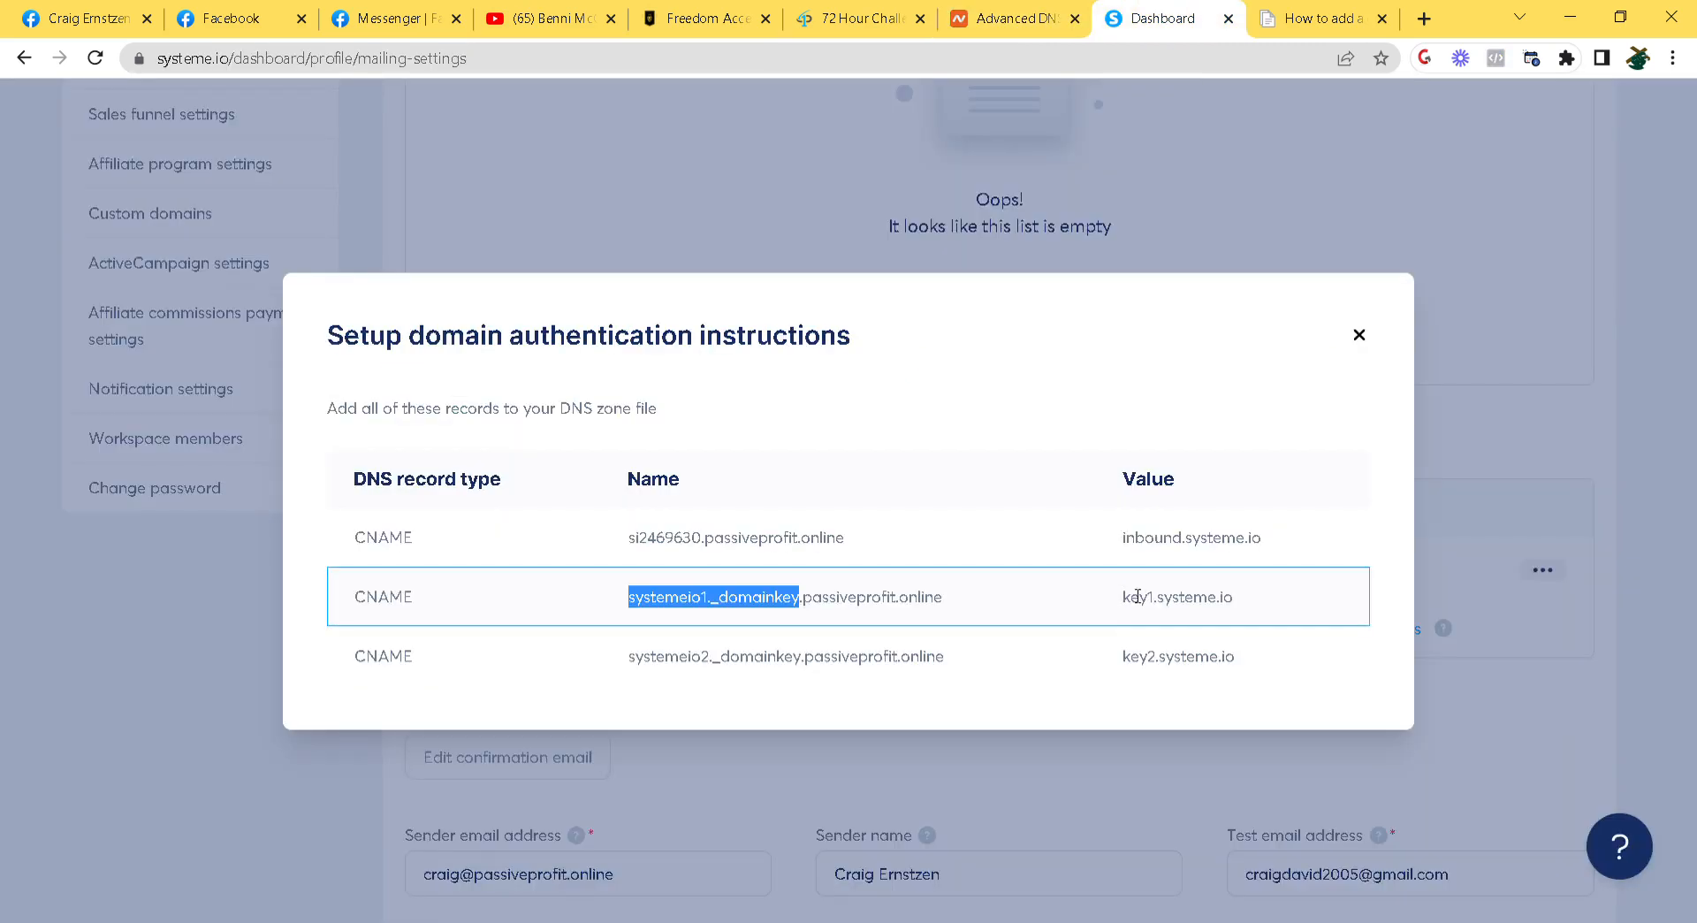
left_click(1165, 608)
triple_click(1165, 608)
key("ctrl+c")
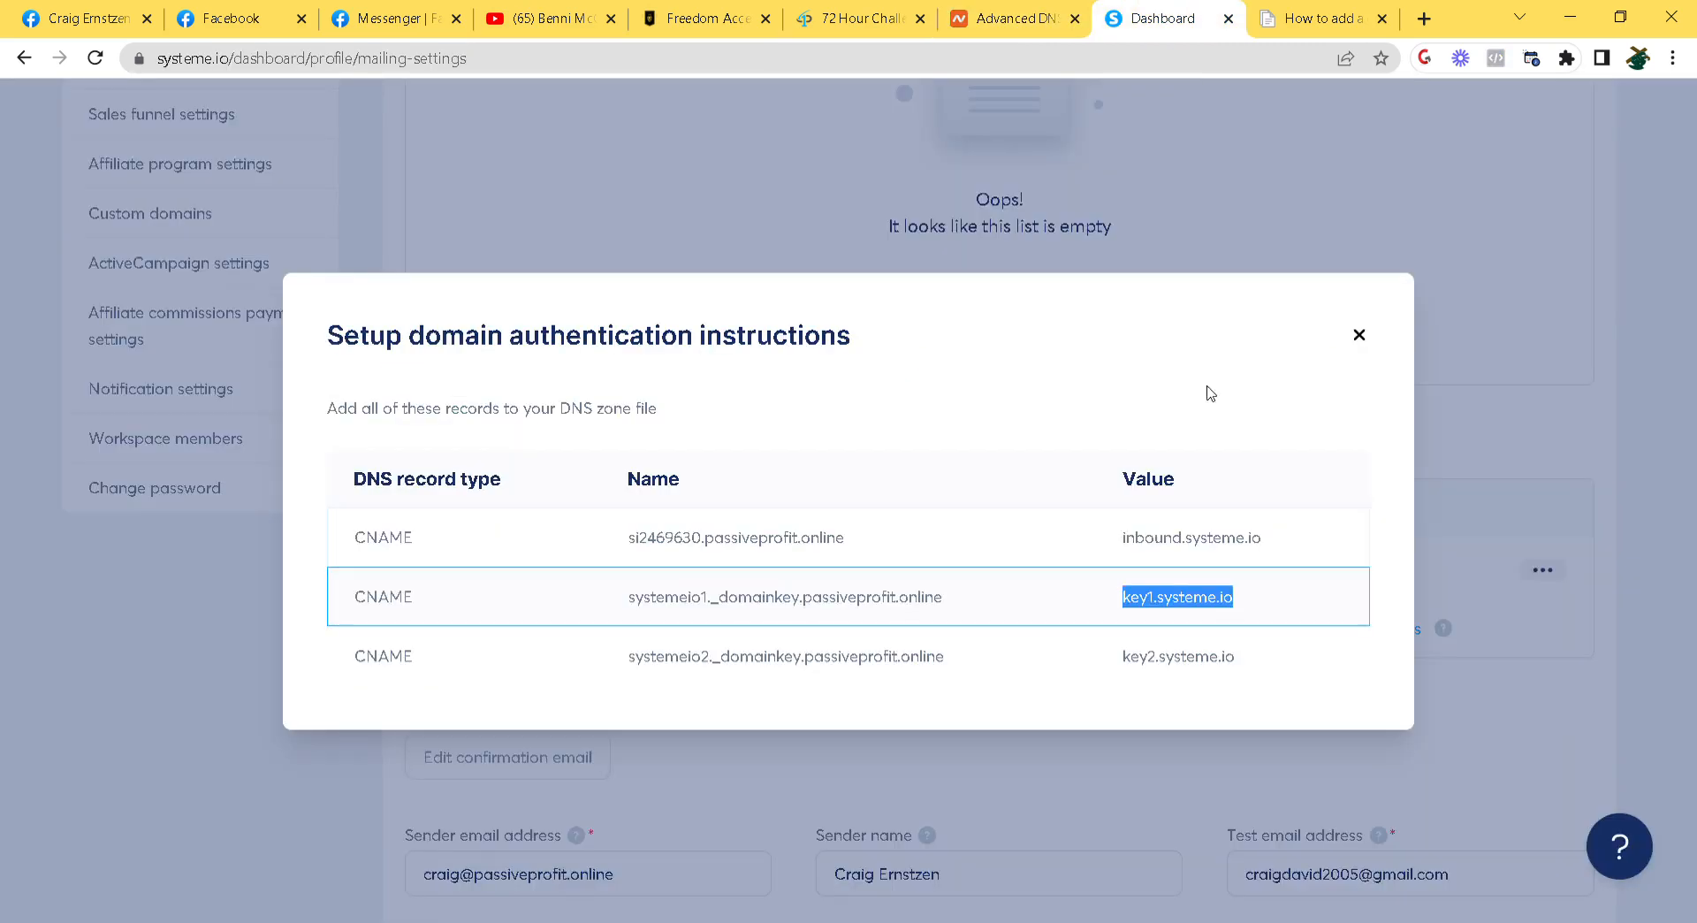
left_click(992, 11)
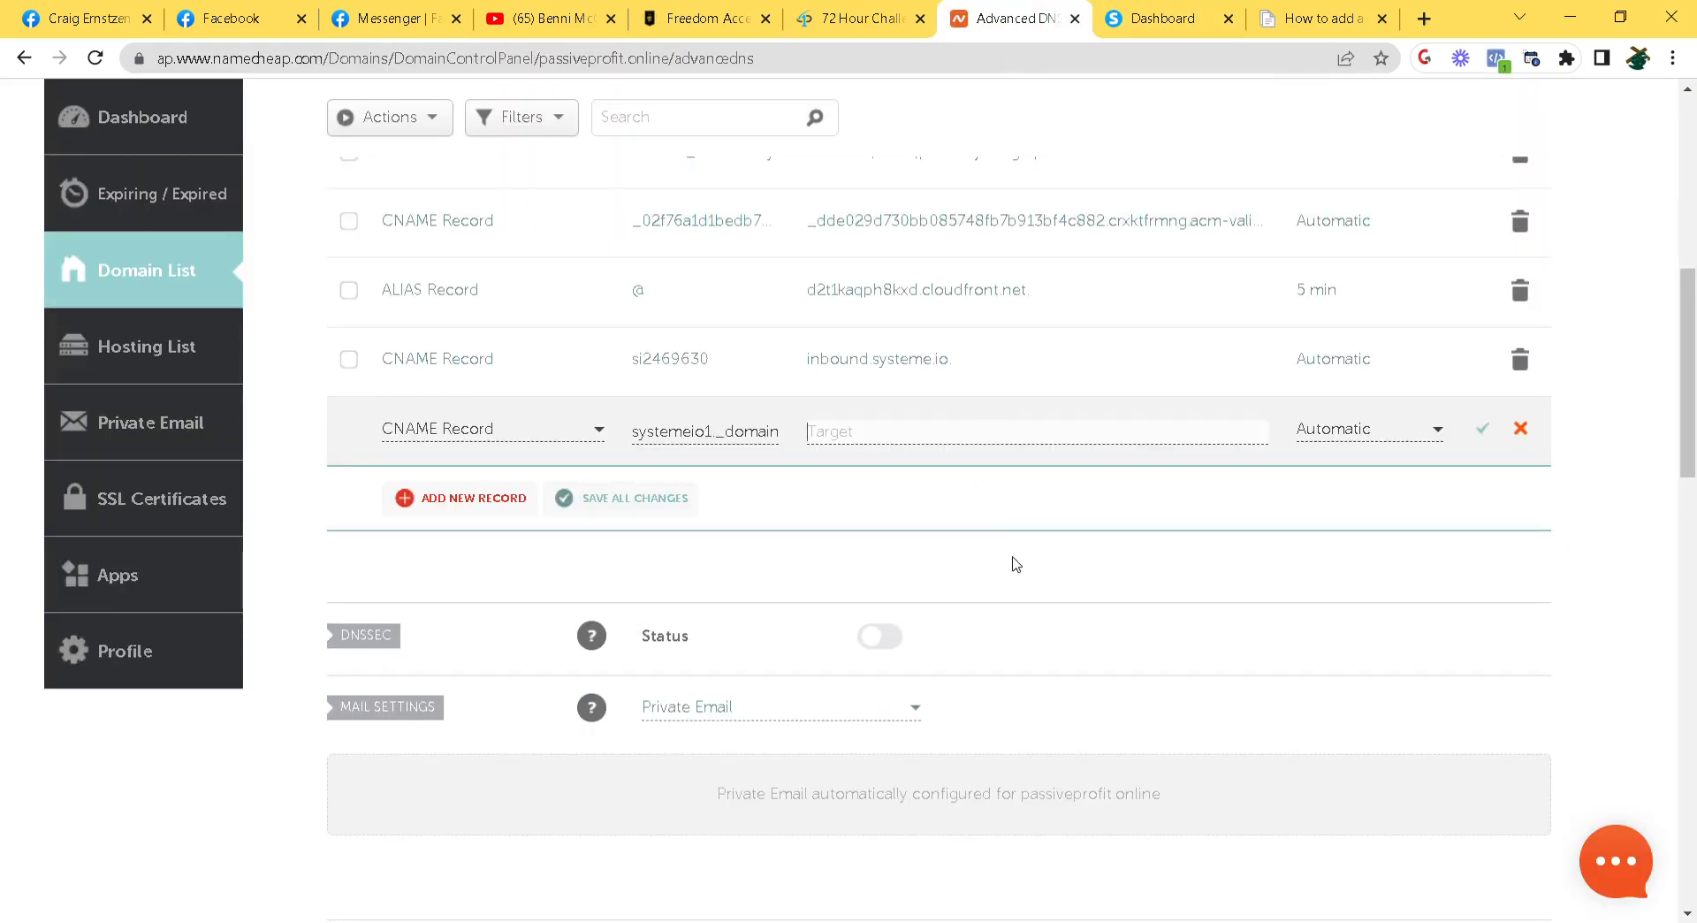
key("ctrl+v")
left_click(1485, 436)
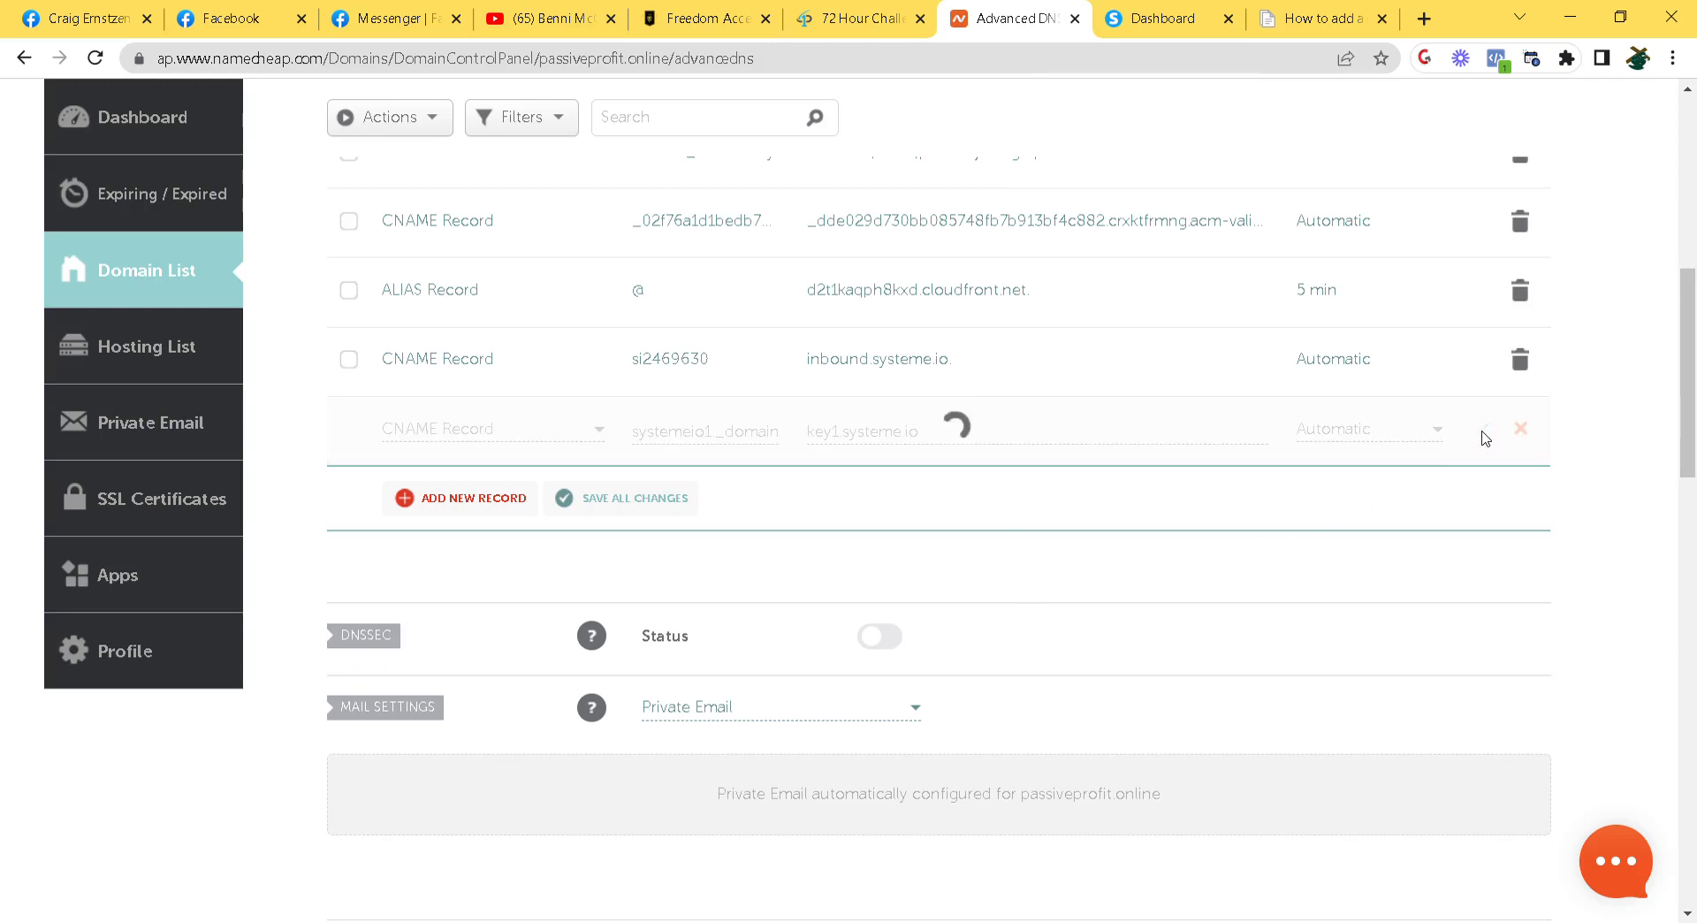
left_click(469, 500)
scroll(545, 521, "down", 1)
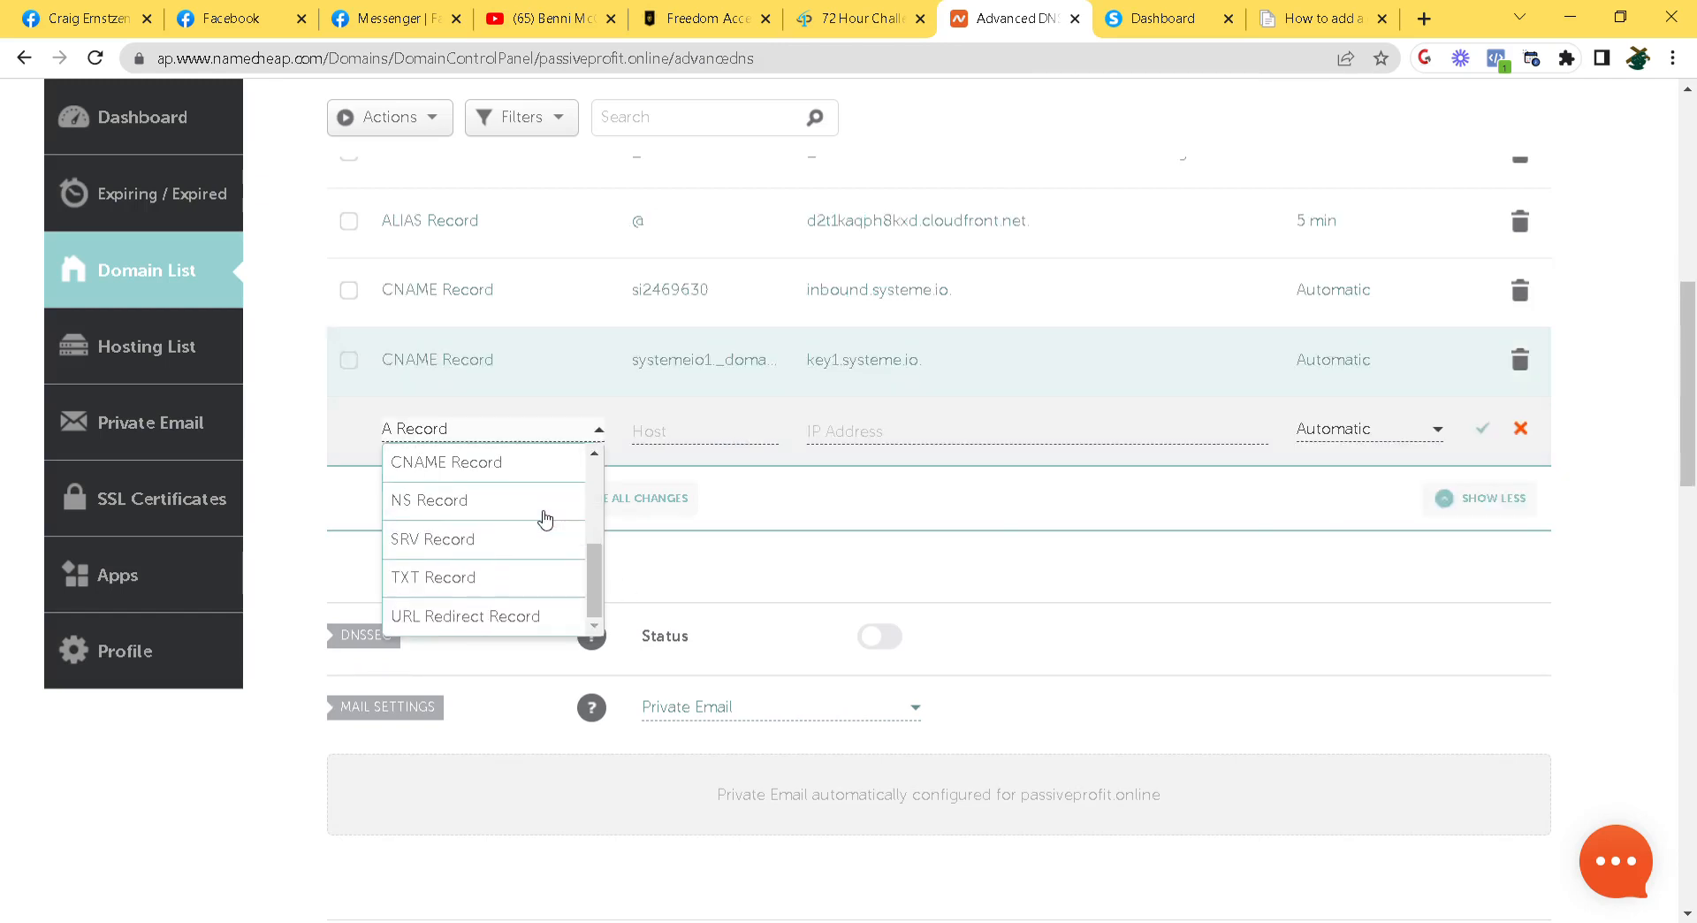
Make the new record a CNAME with host systemeio2._domainkey
left_click(492, 476)
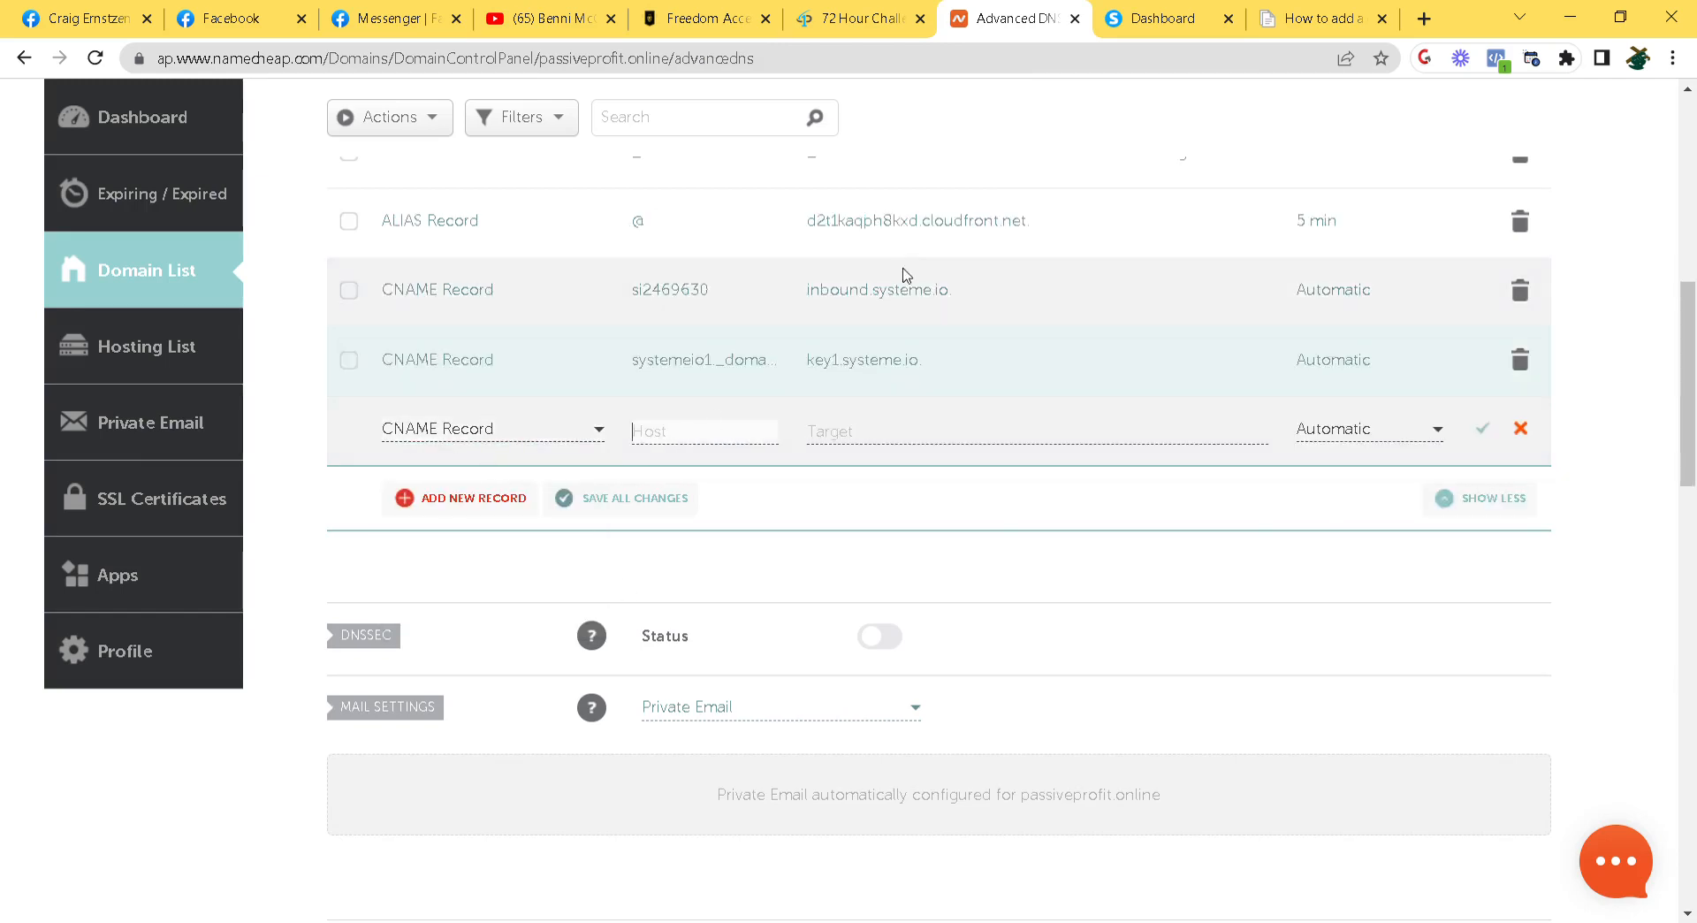
left_click(1165, 16)
left_click_drag(633, 663, 805, 667)
key("ctrl+c")
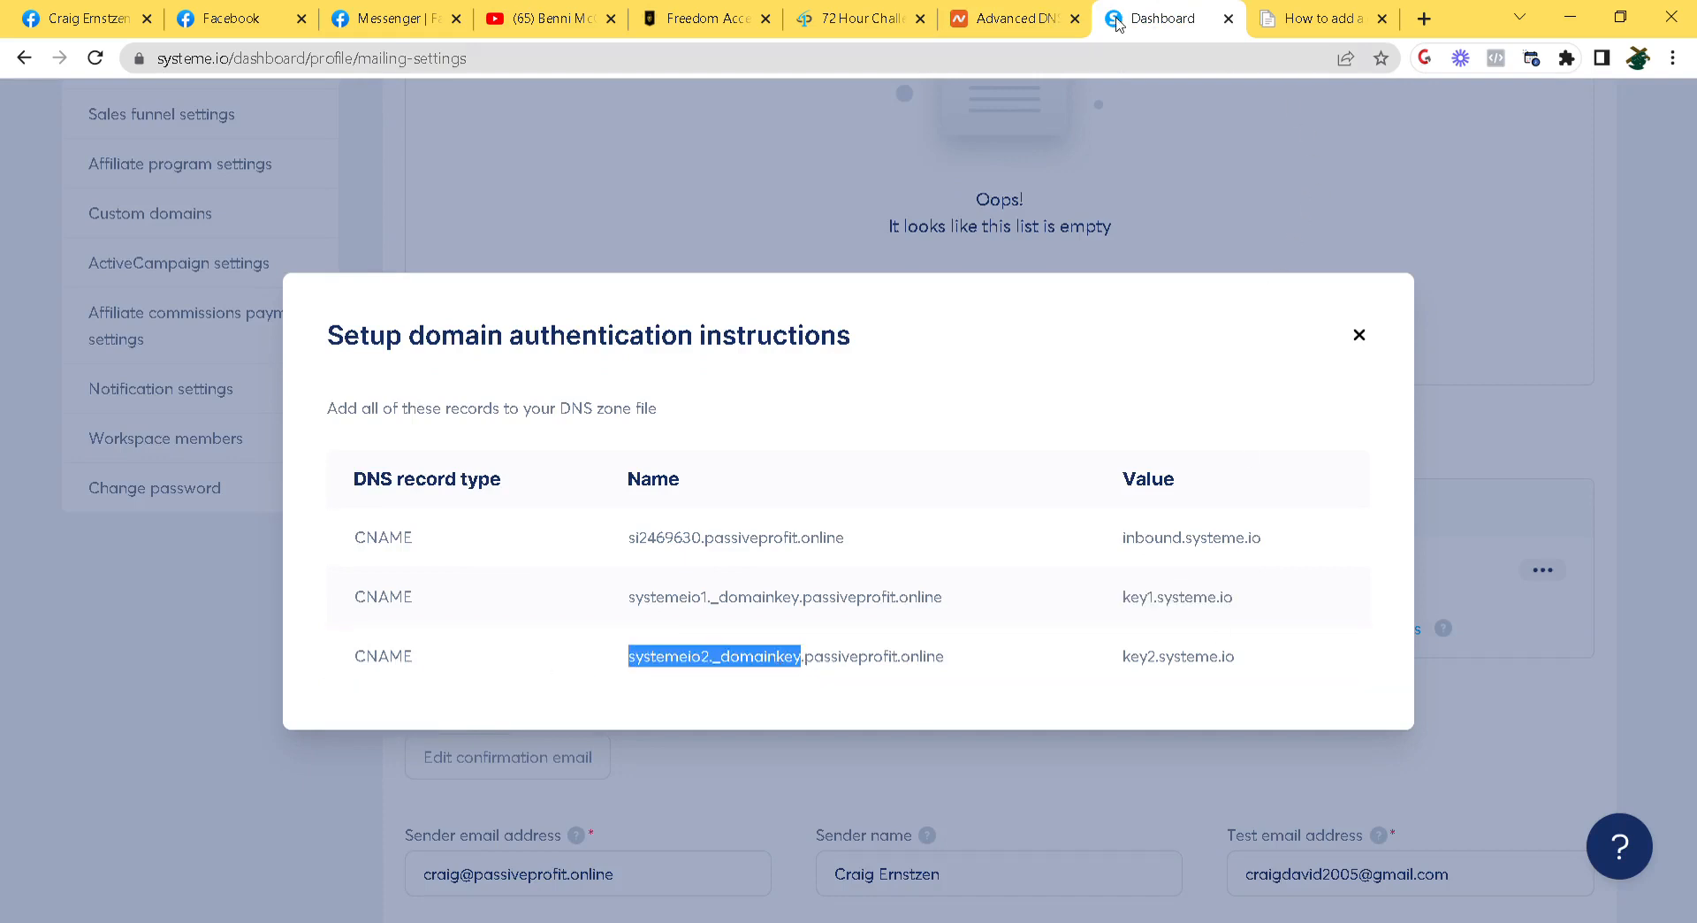
left_click(1028, 19)
key("ctrl+v")
Set the CNAME target to key2.systeme.io and save the record
left_click(909, 451)
left_click(1142, 12)
triple_click(1140, 661)
key("ctrl+c")
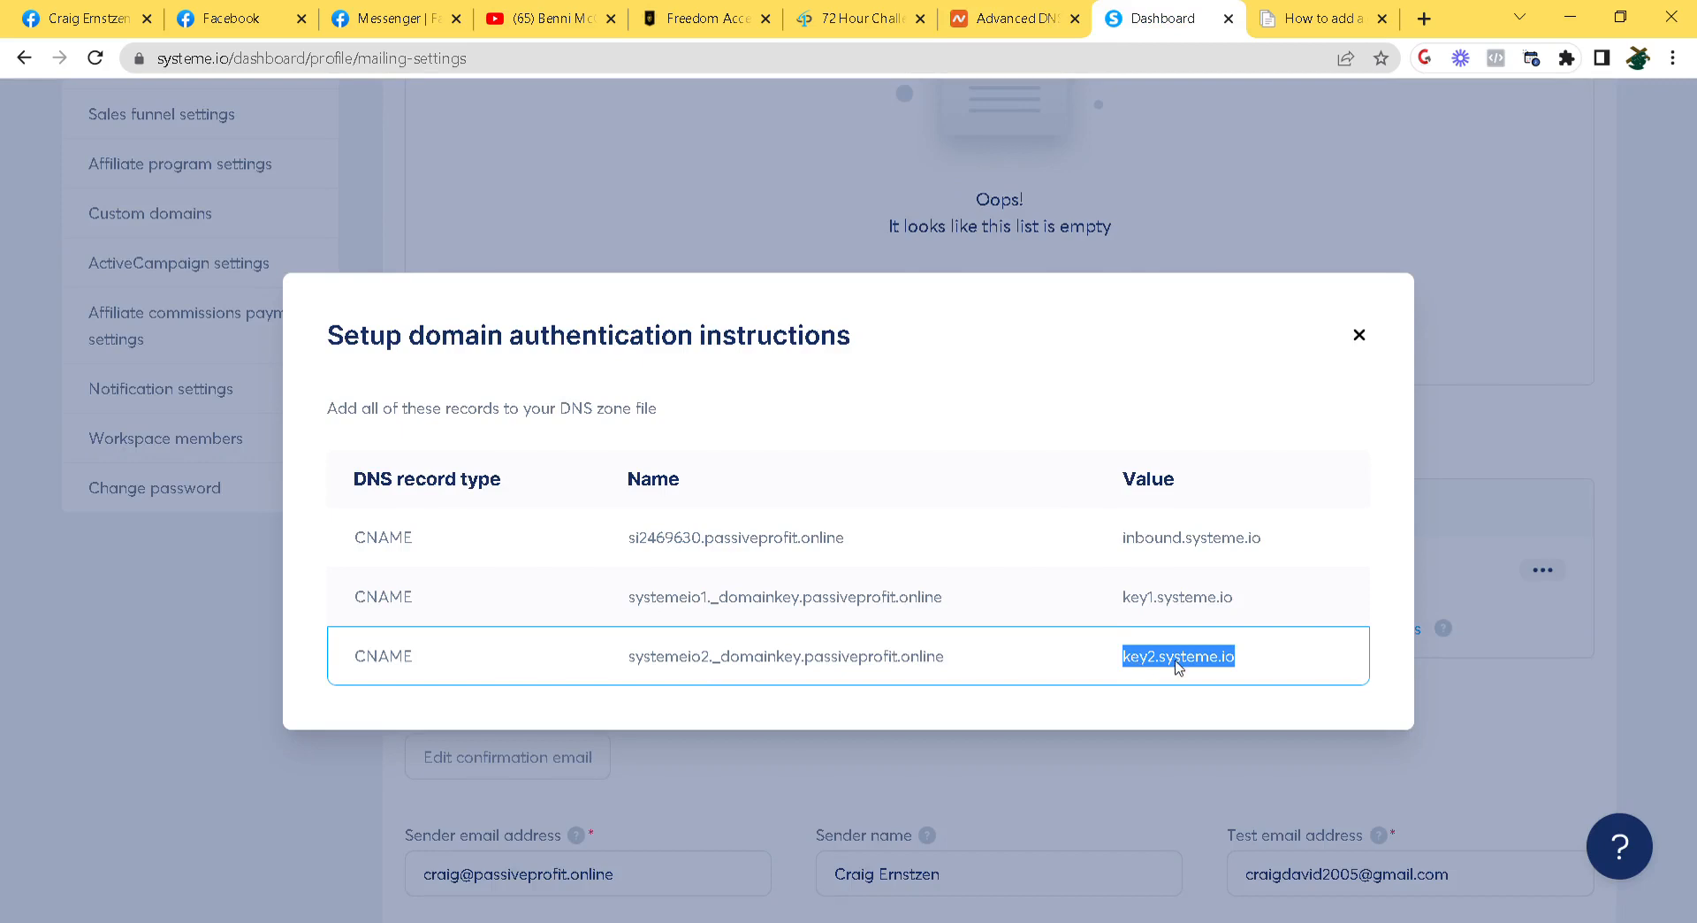
left_click(1001, 11)
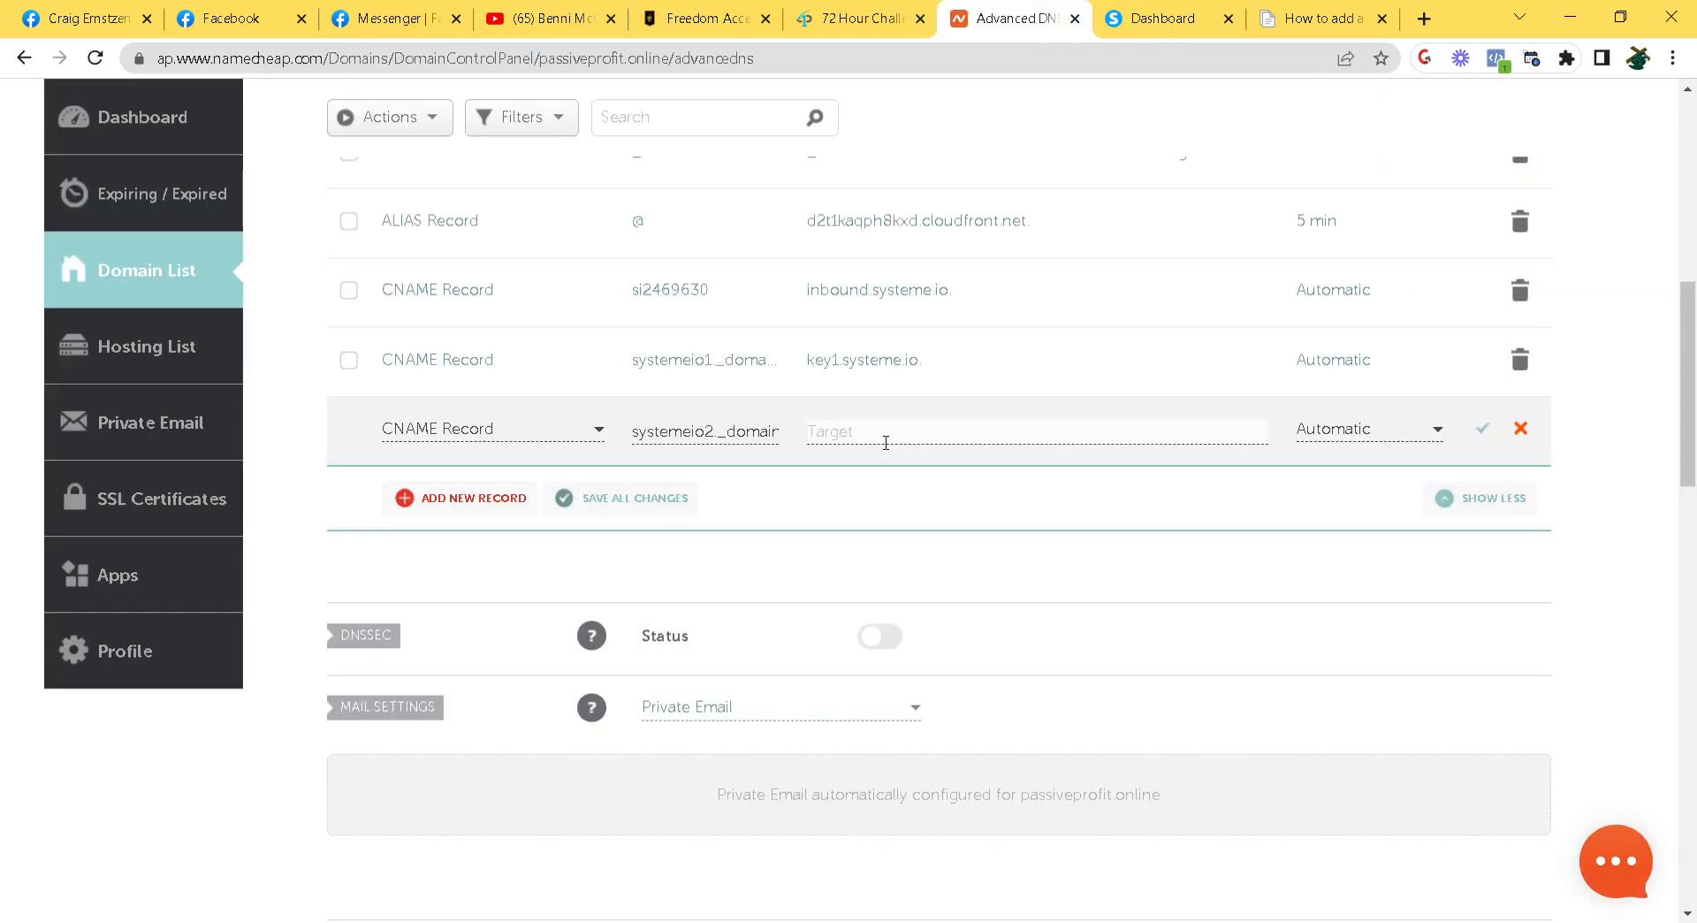
key("ctrl+v")
left_click(1481, 430)
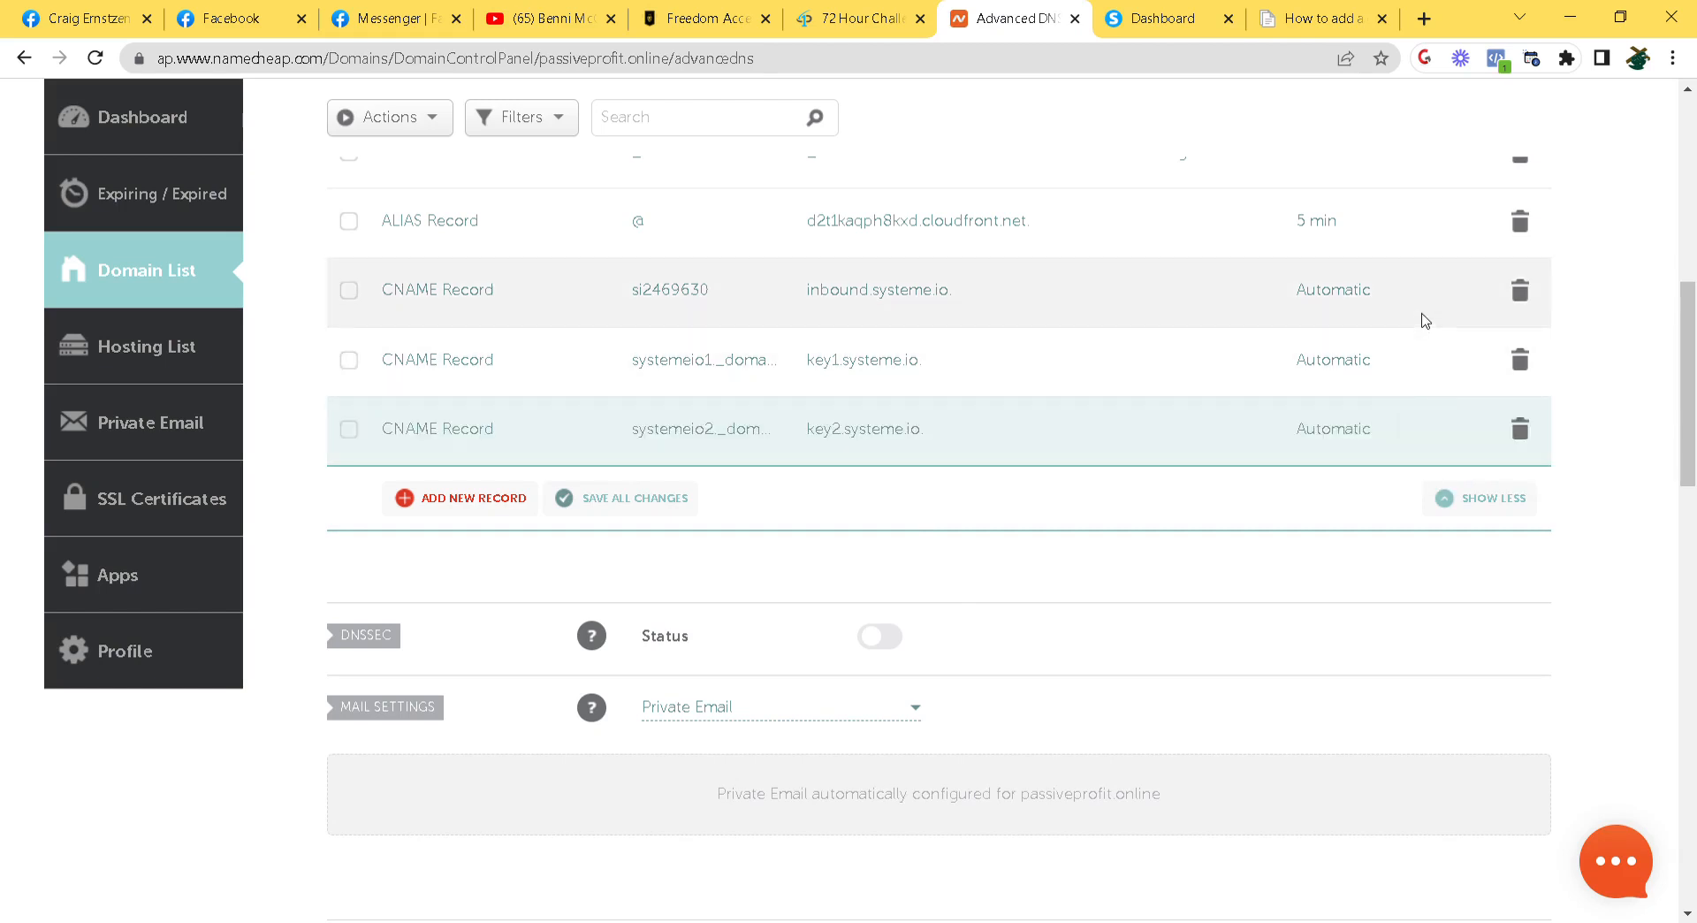
Change the ALIAS record's TTL to Automatic and save it
left_click(1330, 228)
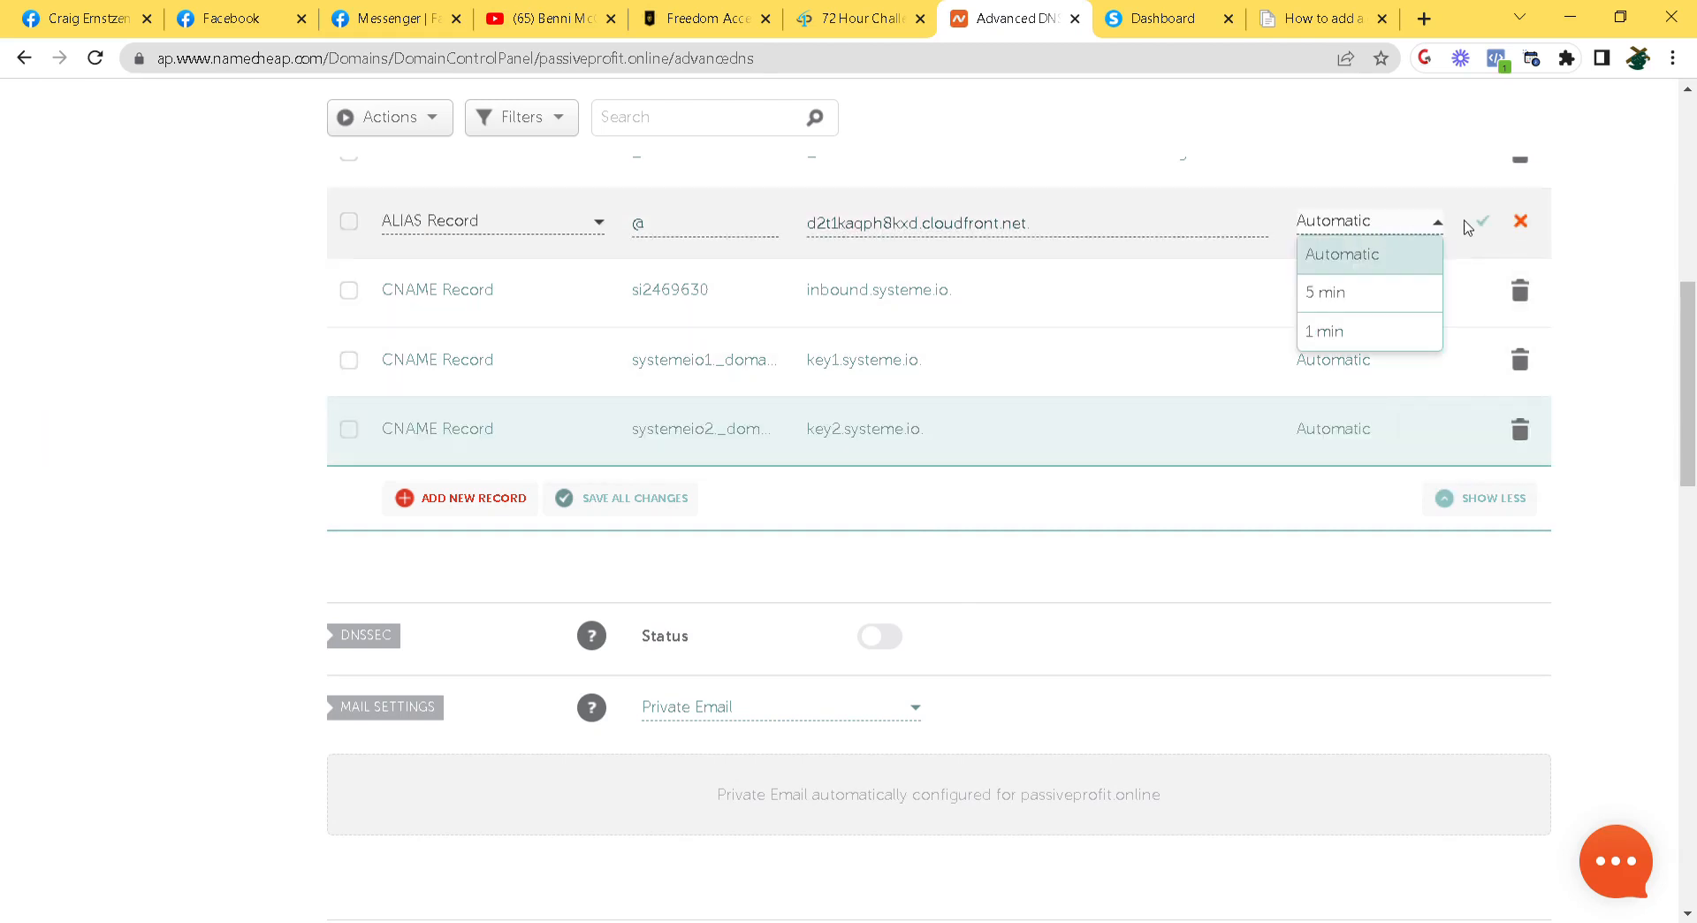
left_click(1400, 256)
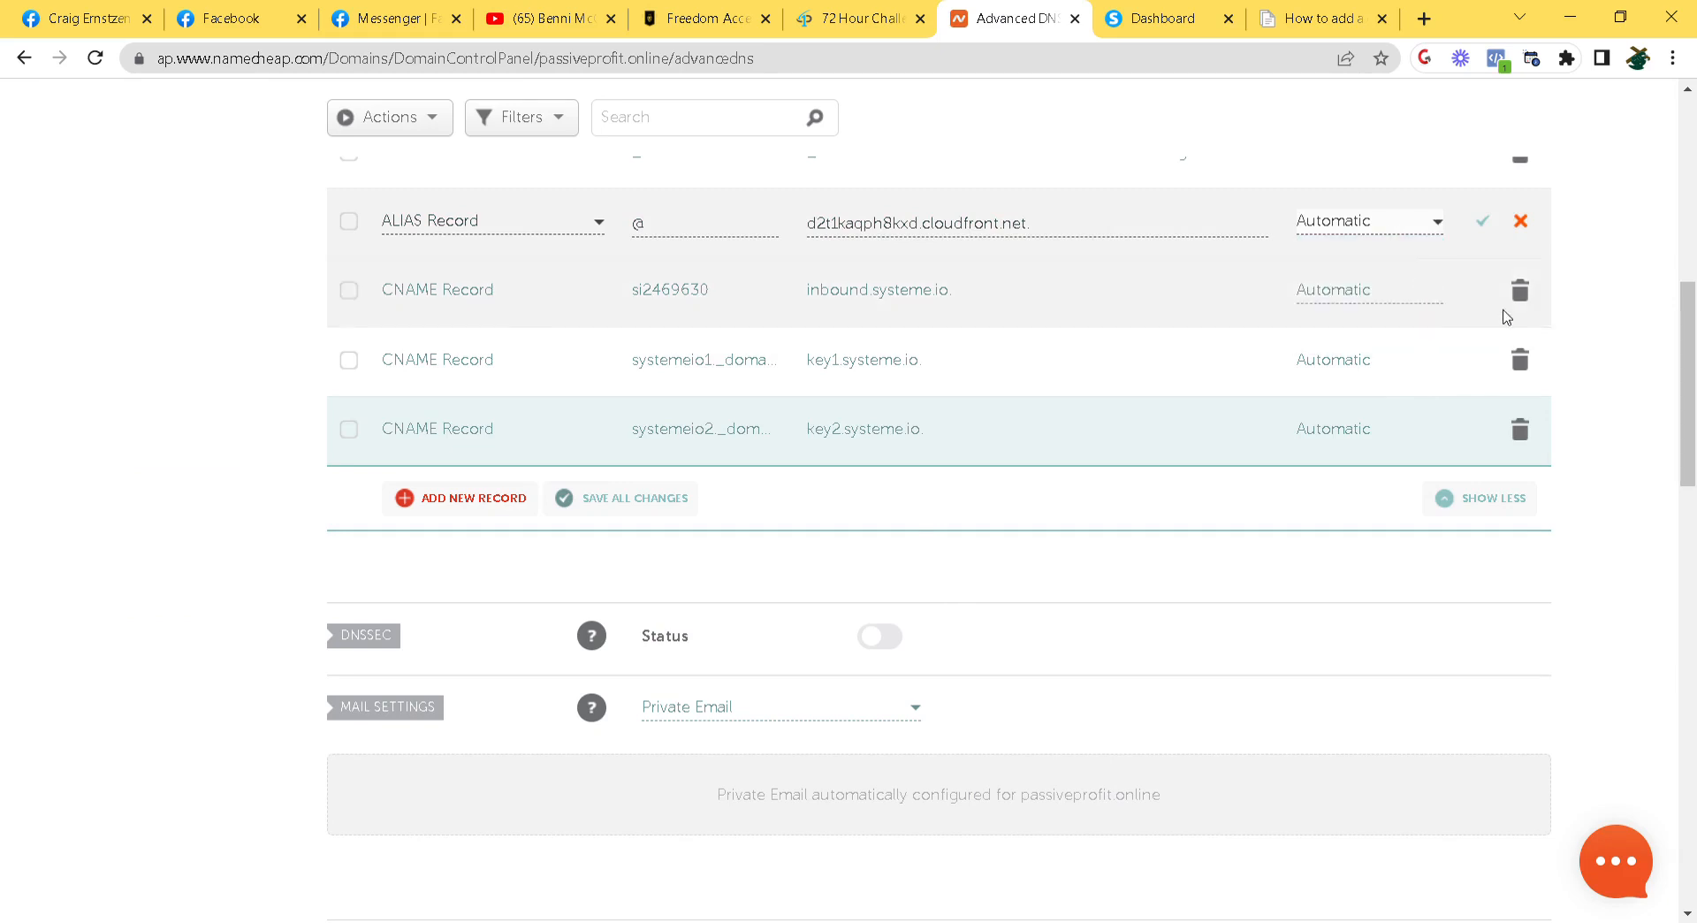
left_click(1483, 223)
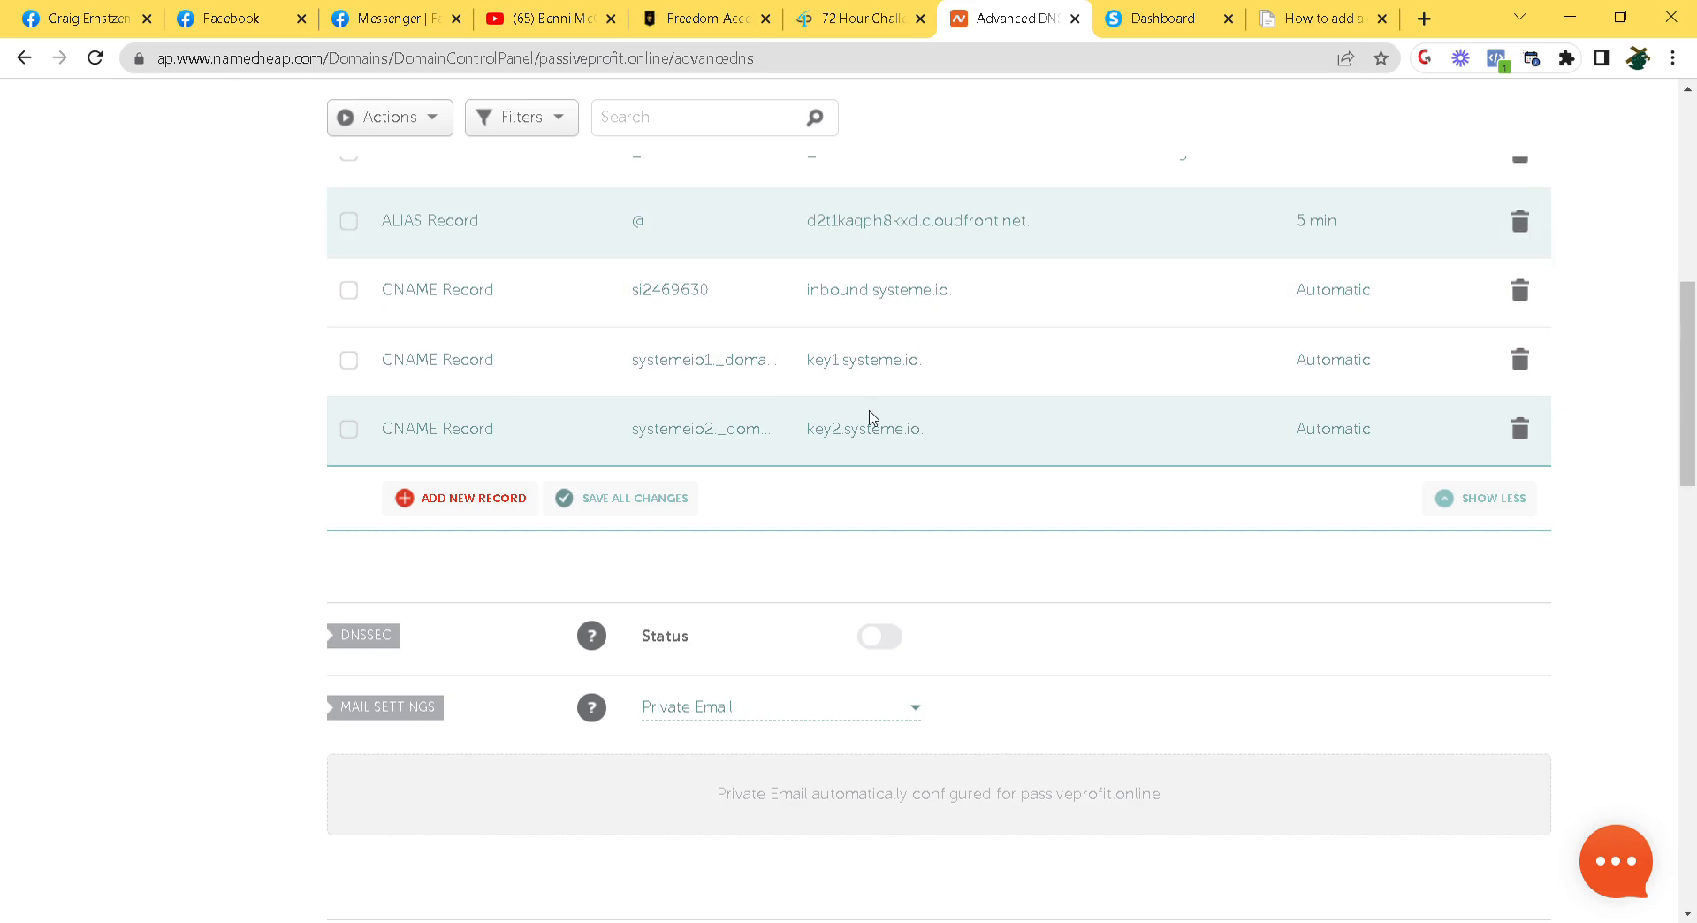
left_click(1185, 18)
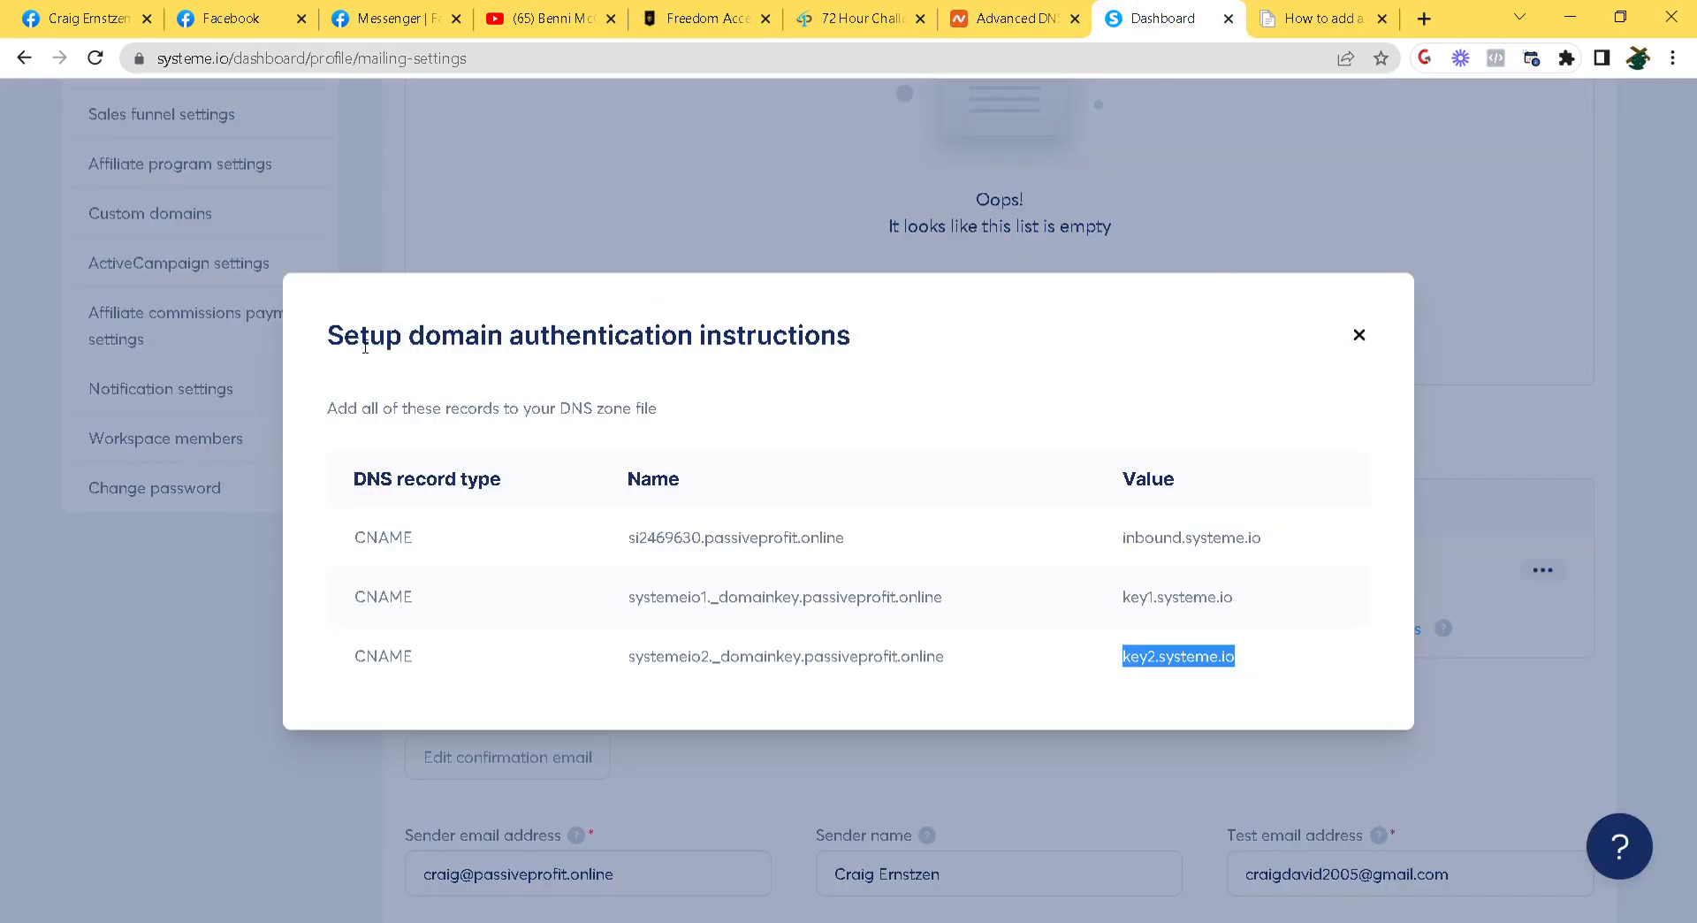
Close the authentication instructions and confirm passiveprofit.online shows Verified in the Domains table
left_click_drag(327, 343, 905, 349)
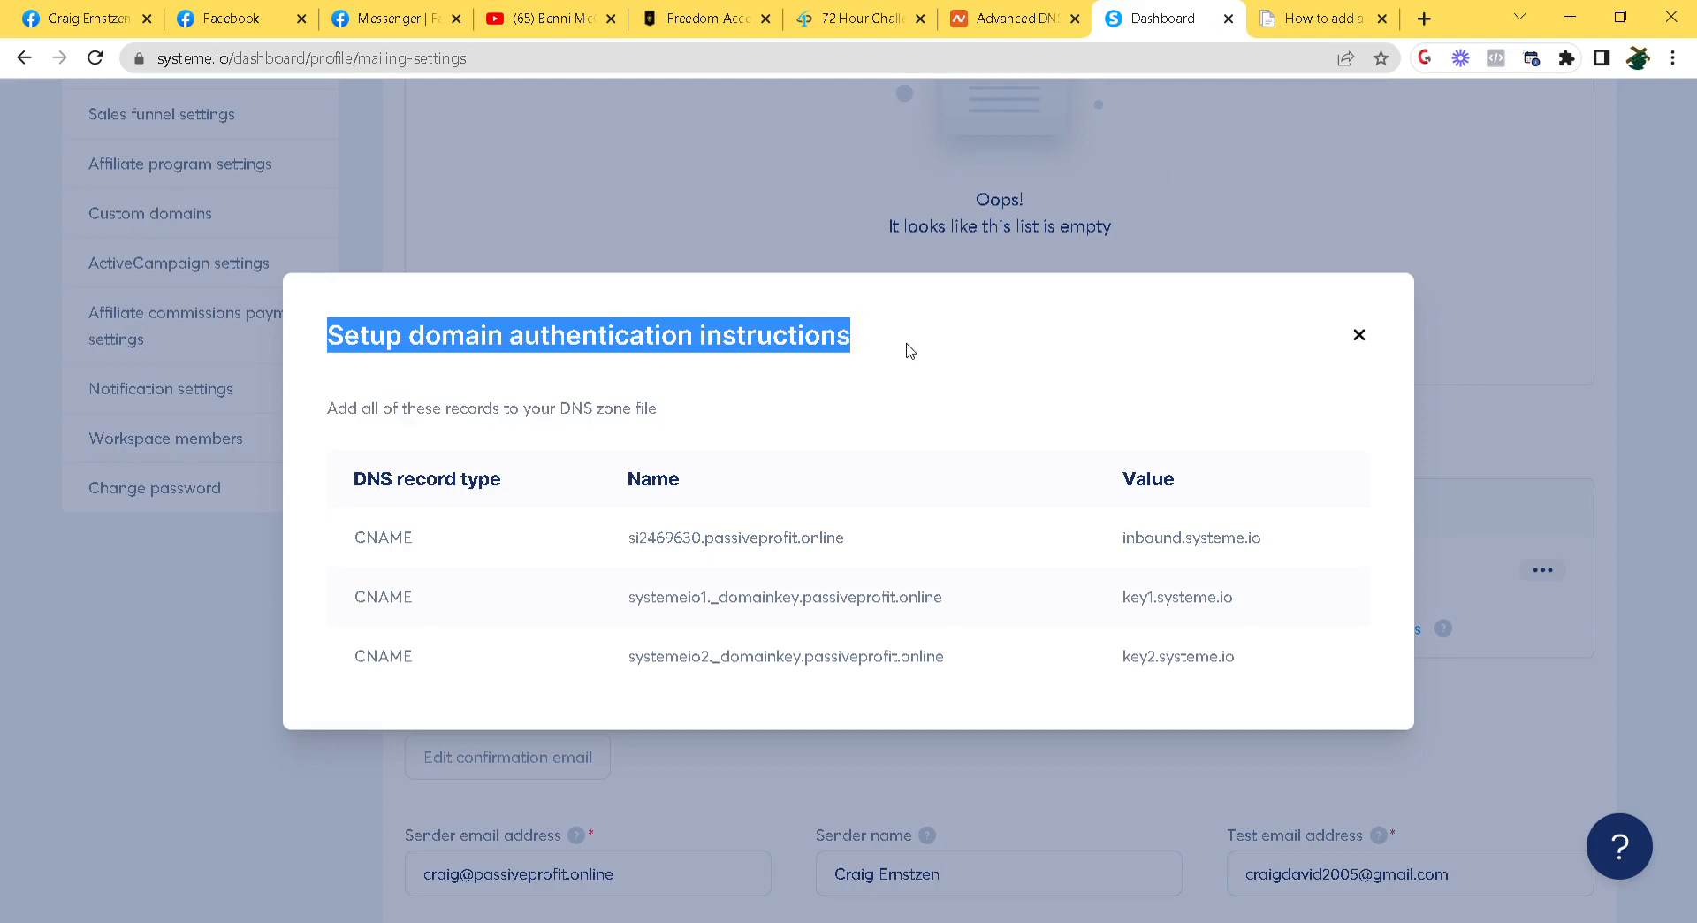
left_click(1359, 336)
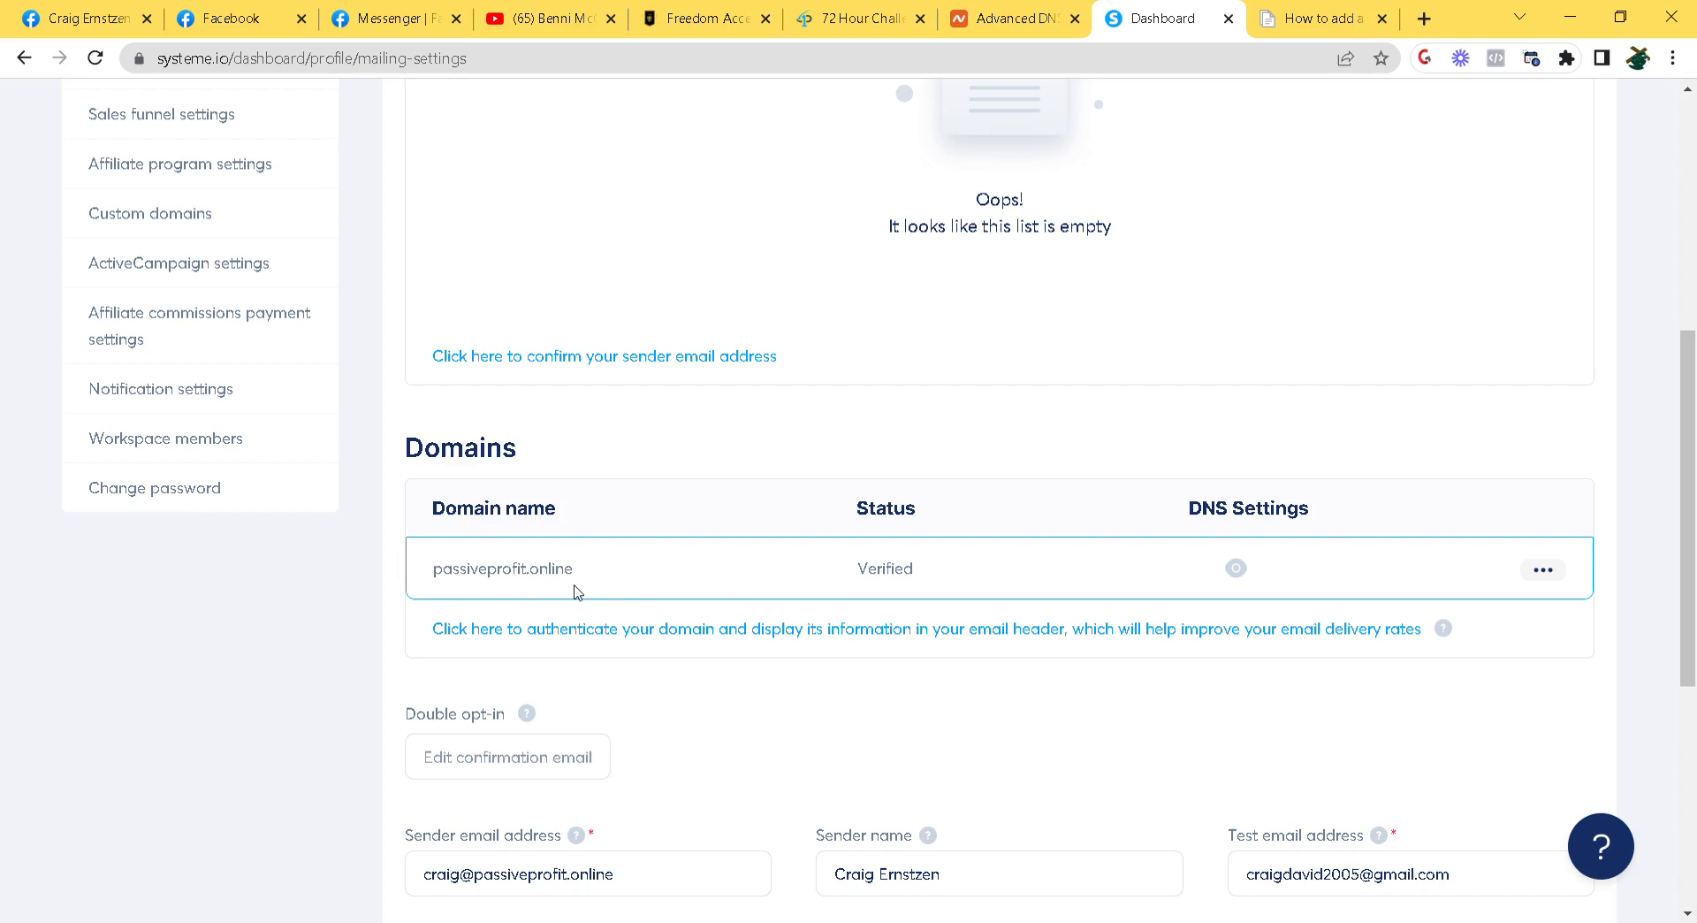
left_click_drag(853, 575, 952, 584)
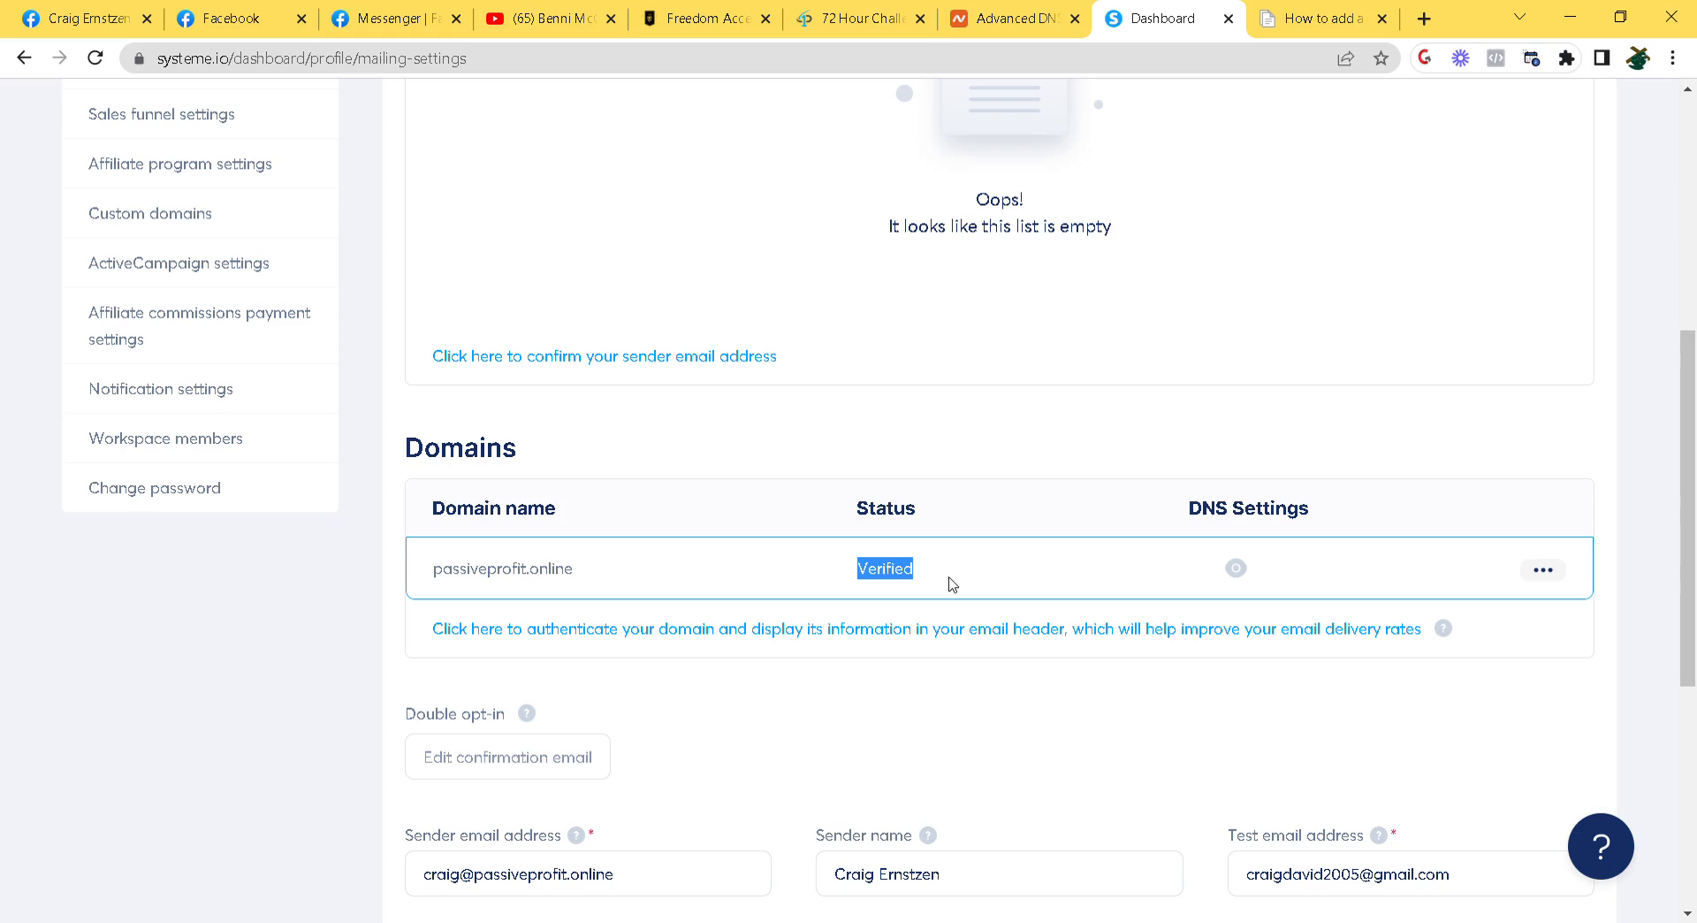
scroll(633, 621, "up", 6)
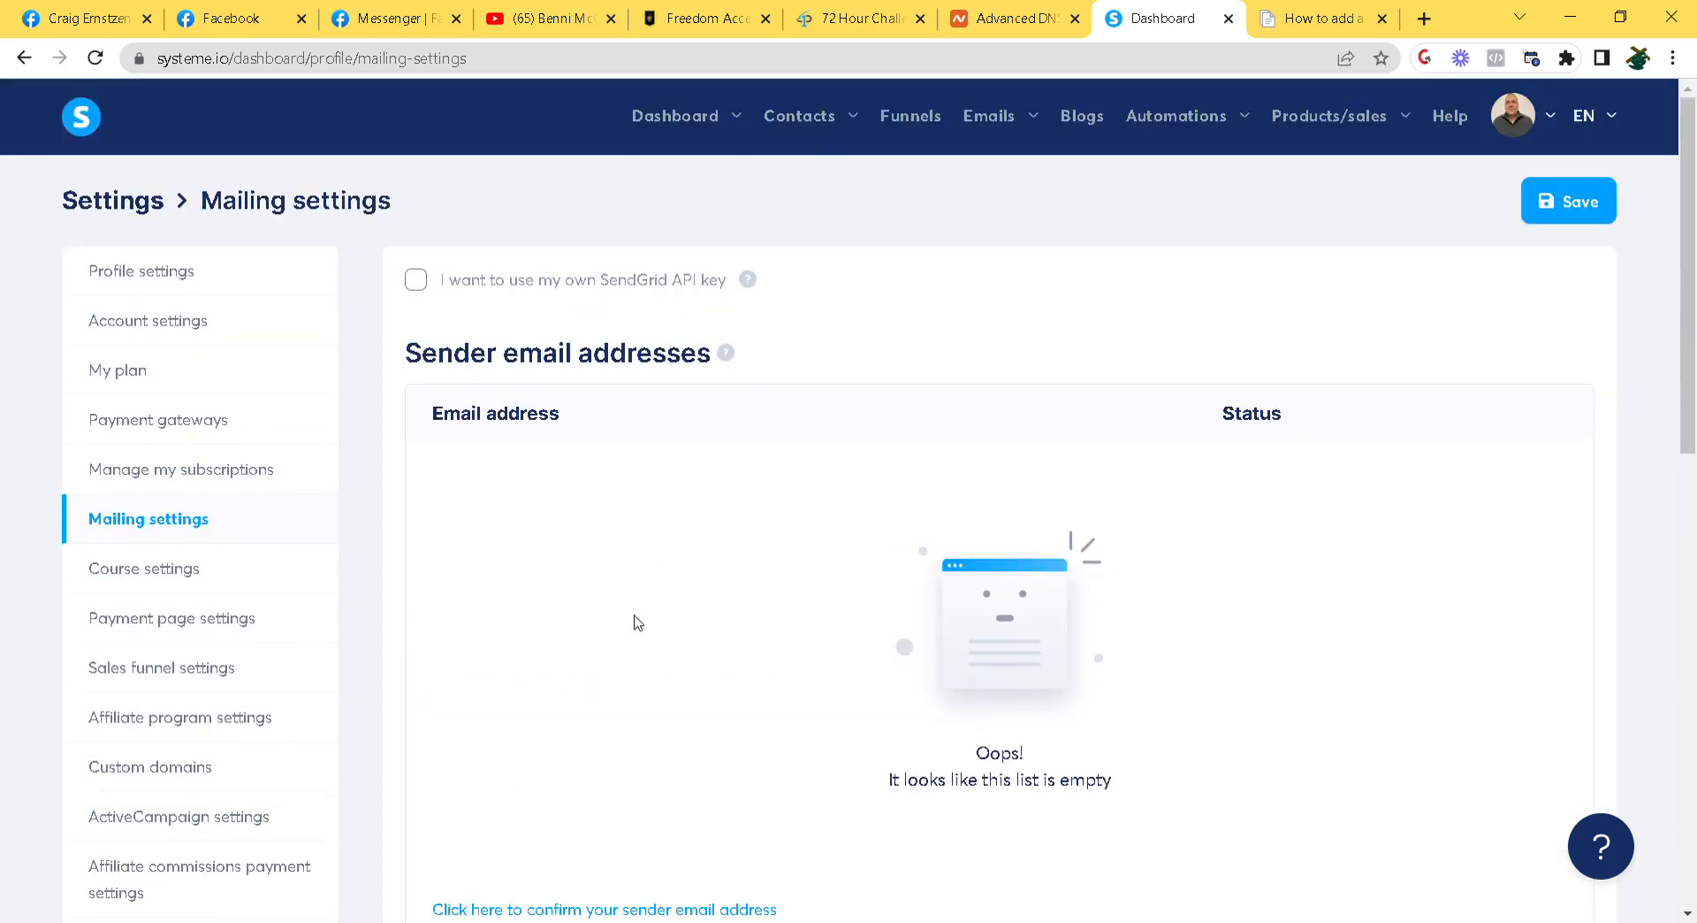
scroll(634, 620, "down", 5)
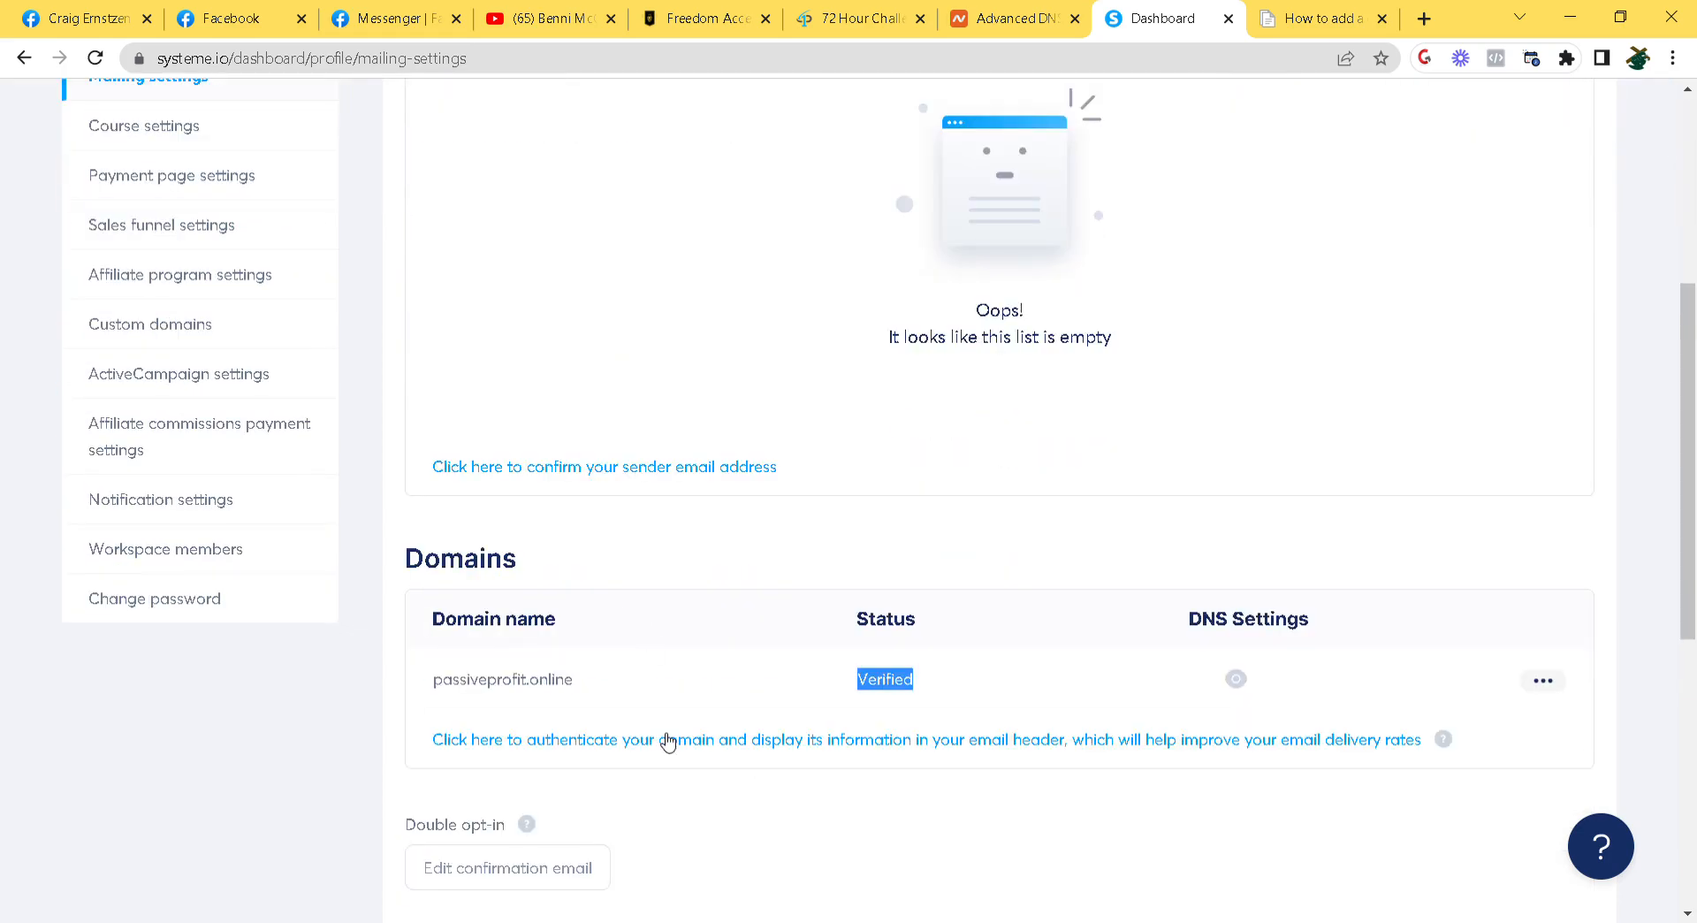
scroll(690, 613, "down", 6)
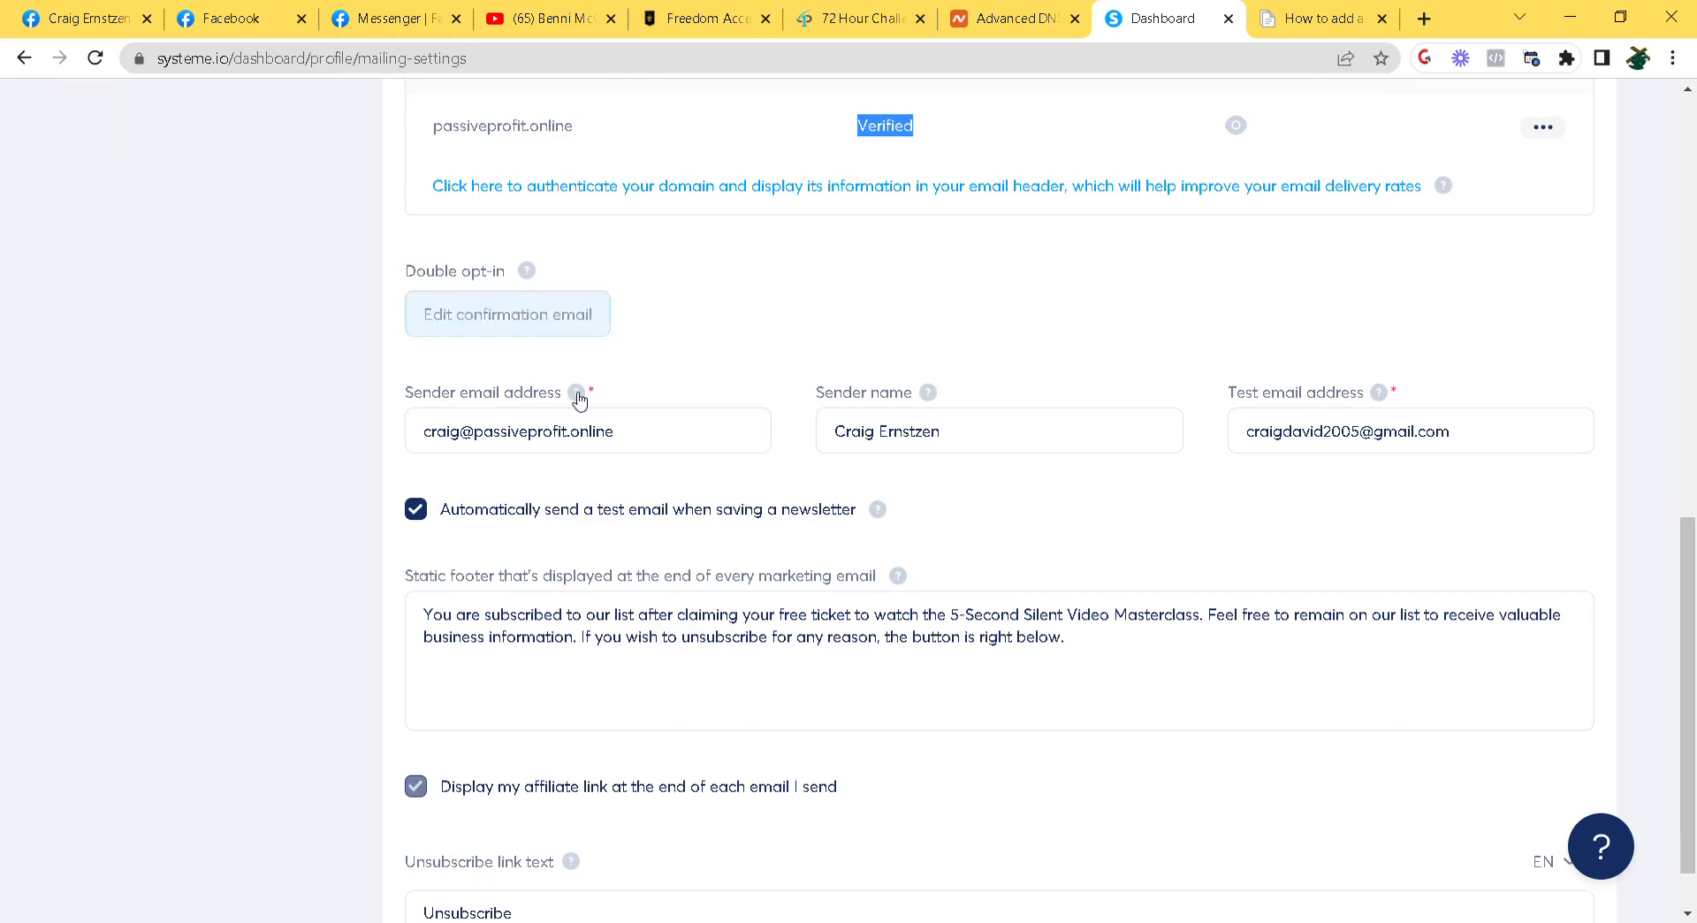
left_click(524, 445)
left_click_drag(421, 438, 646, 441)
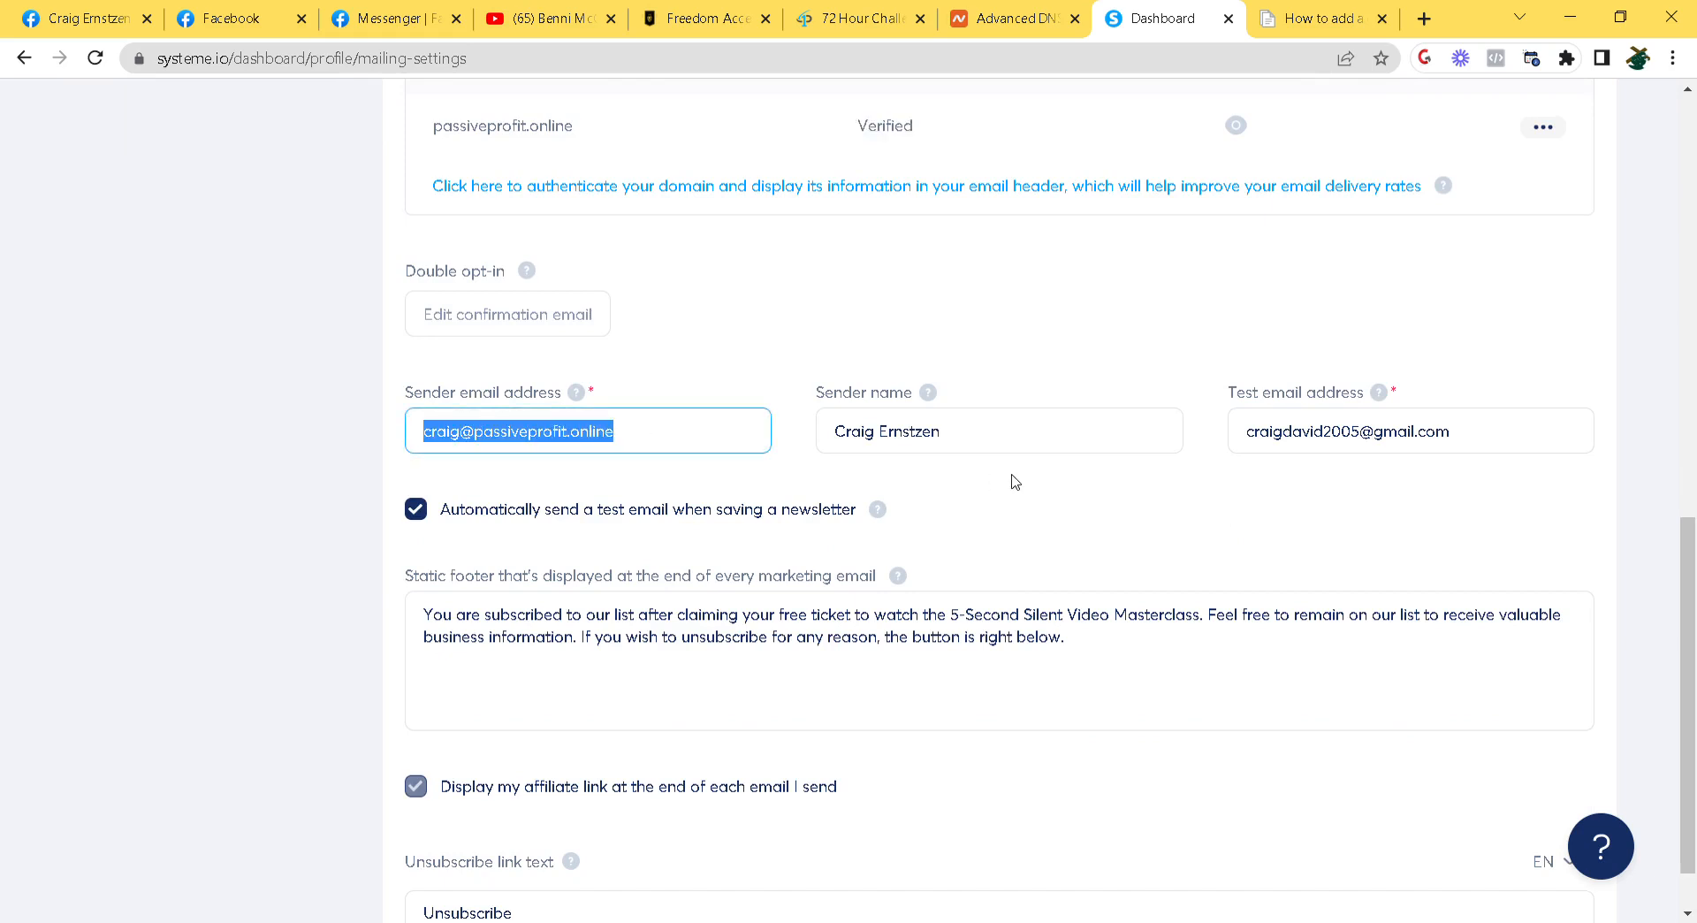
left_click_drag(840, 440, 985, 453)
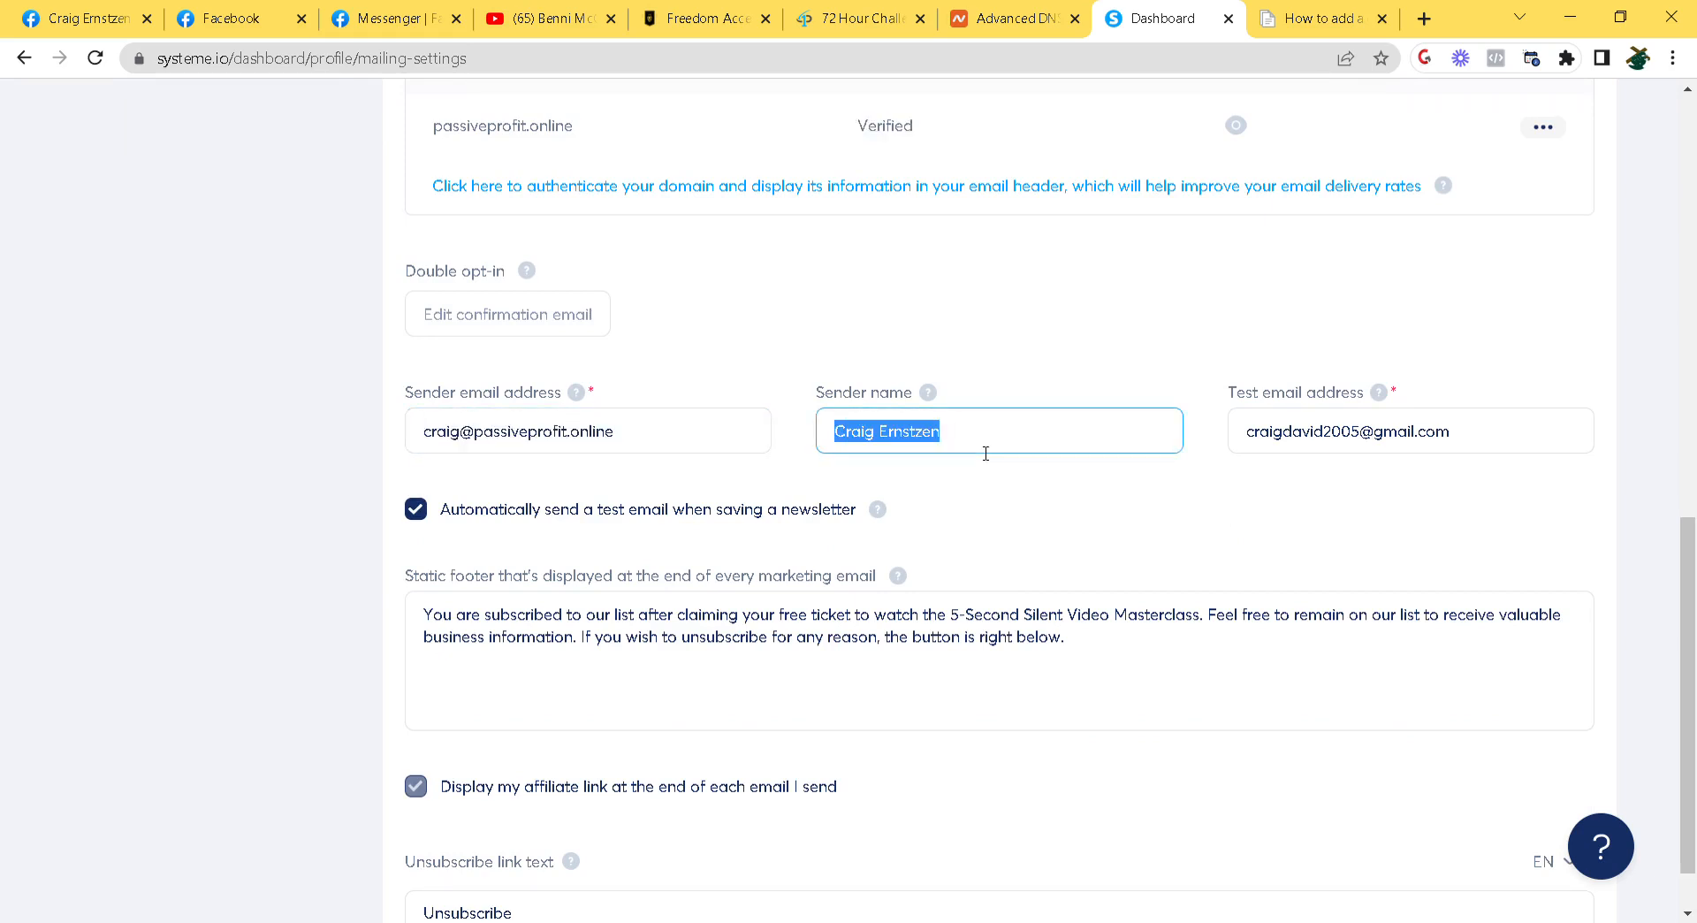
left_click_drag(1258, 446, 1626, 473)
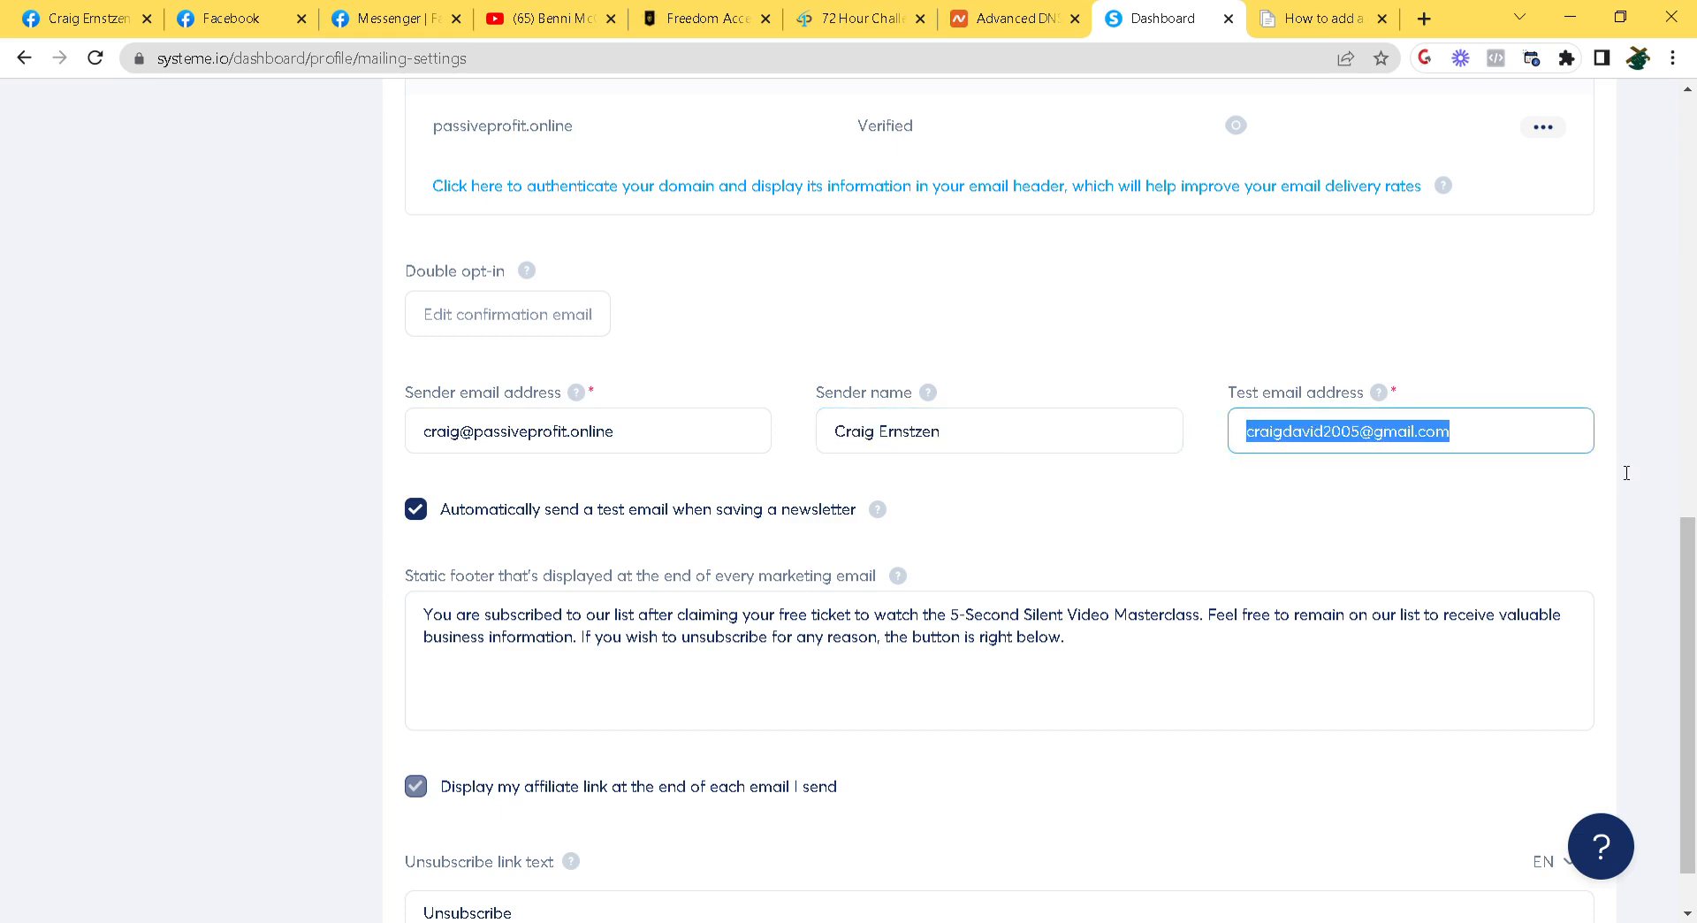
left_click(1622, 472)
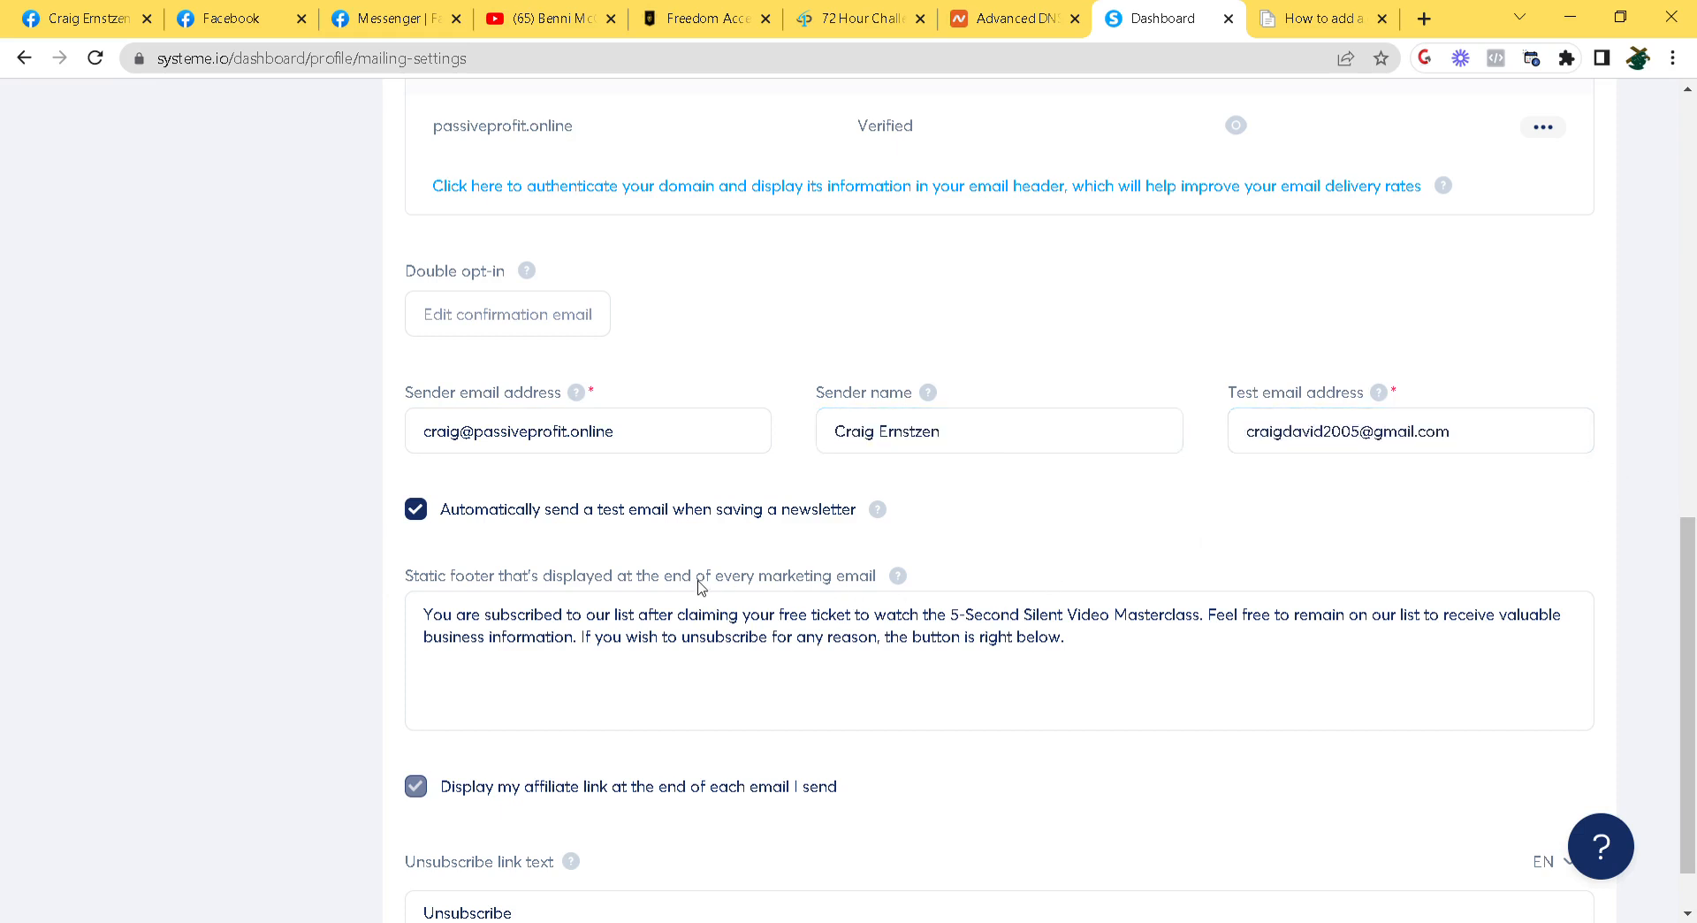
left_click(473, 641)
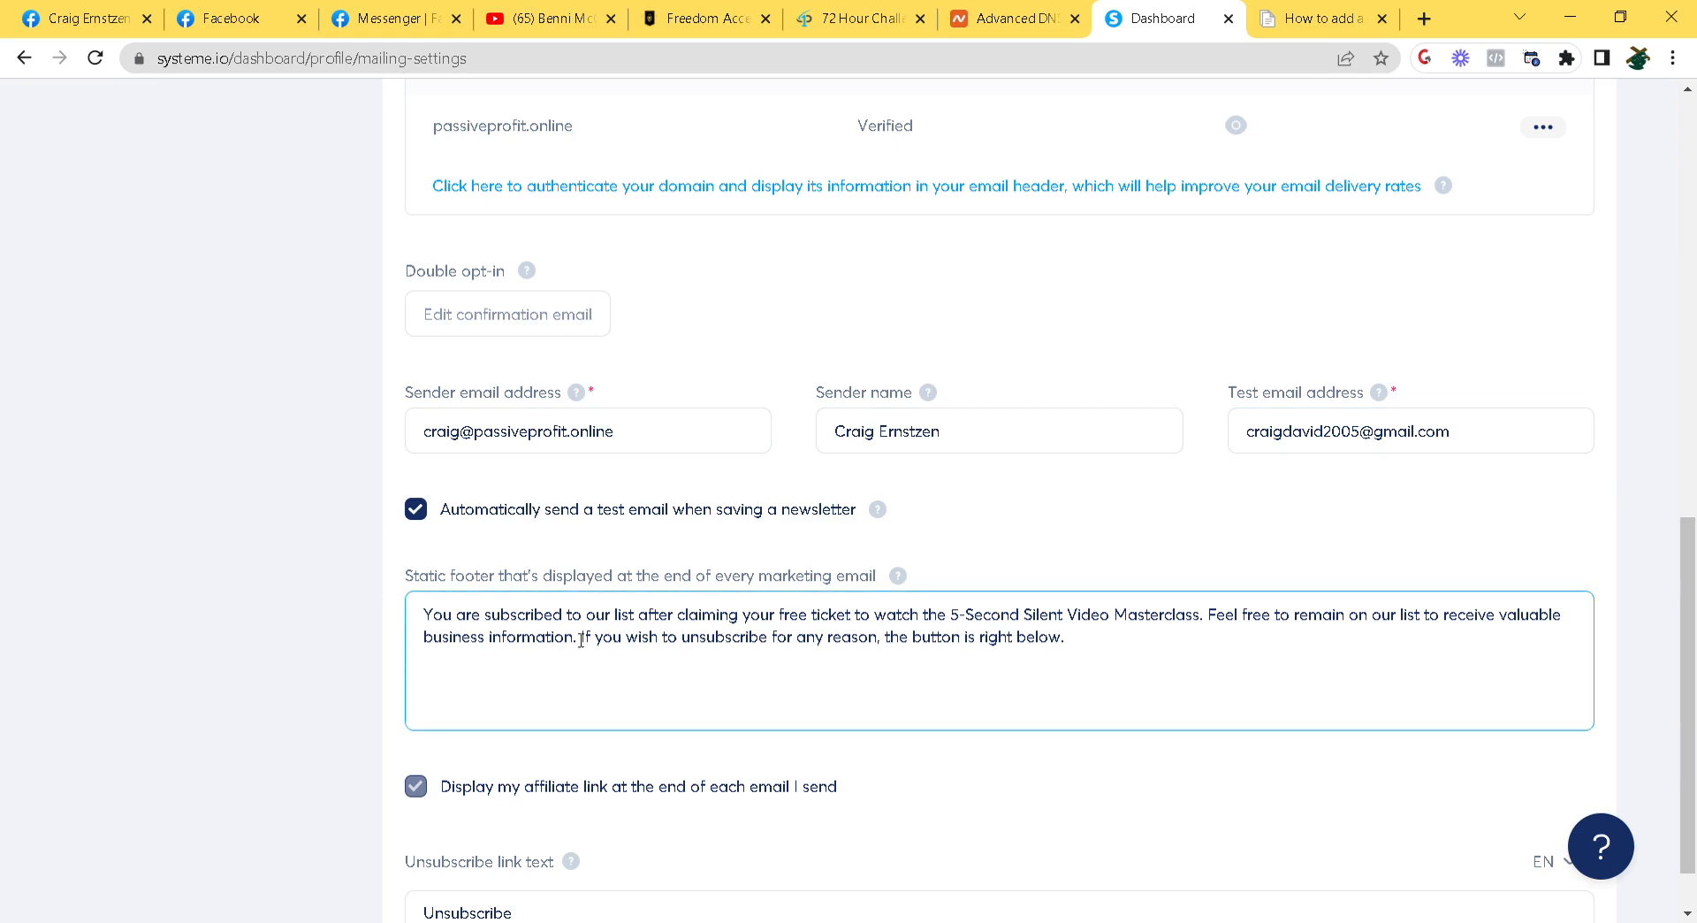
left_click_drag(1167, 642, 416, 615)
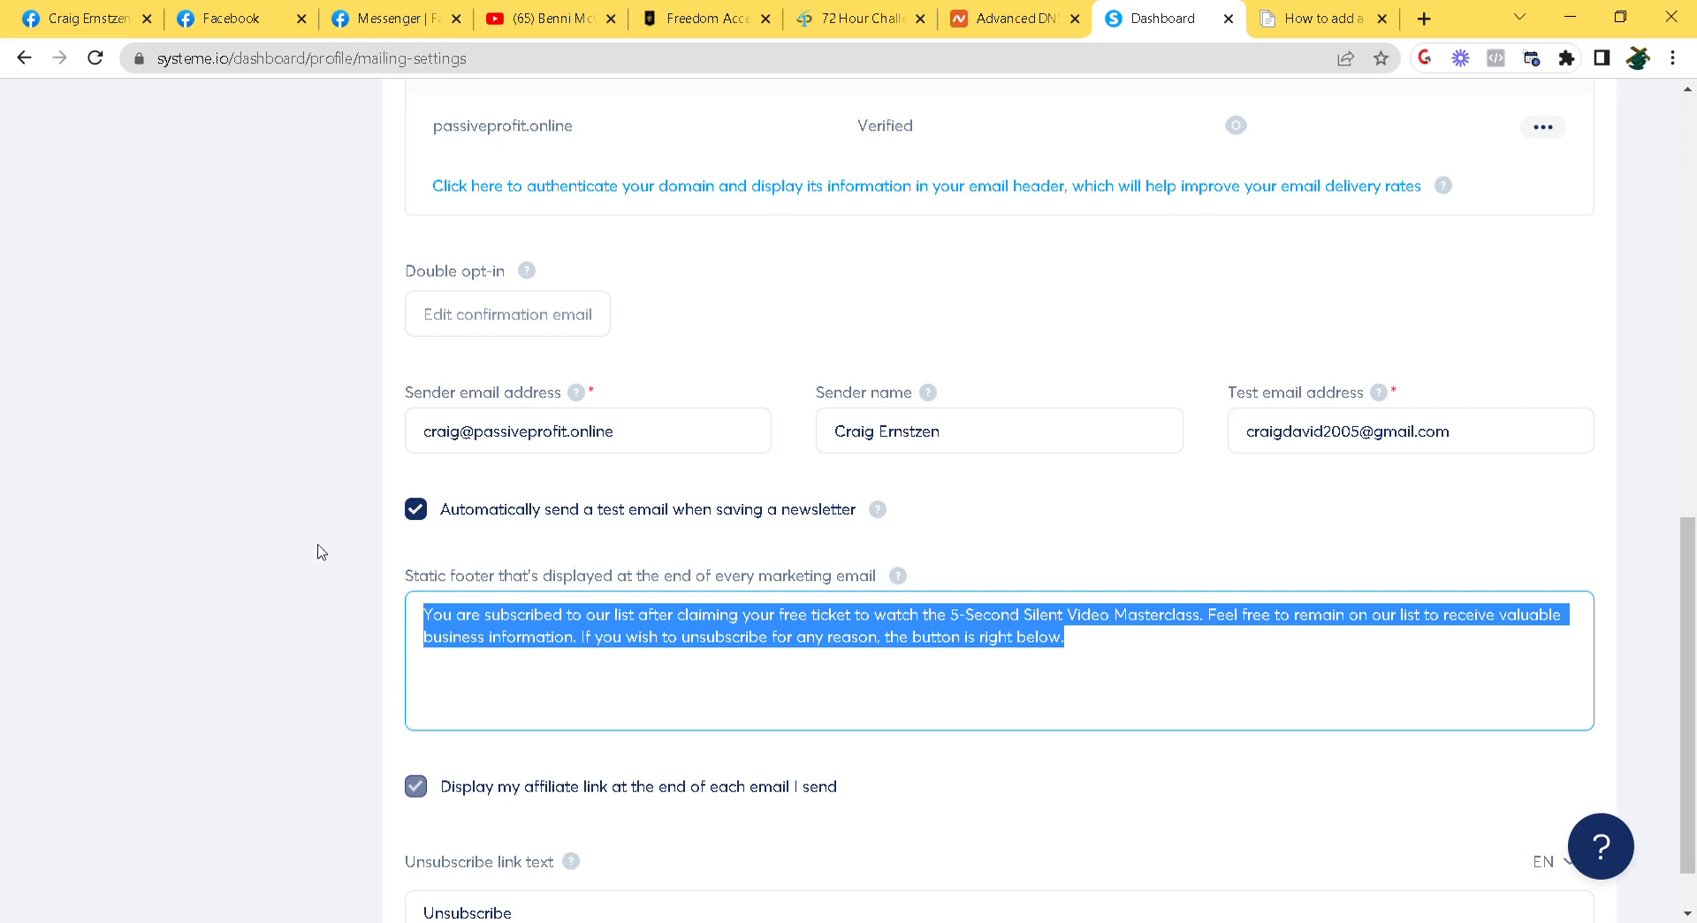
scroll(155, 490, "down", 1)
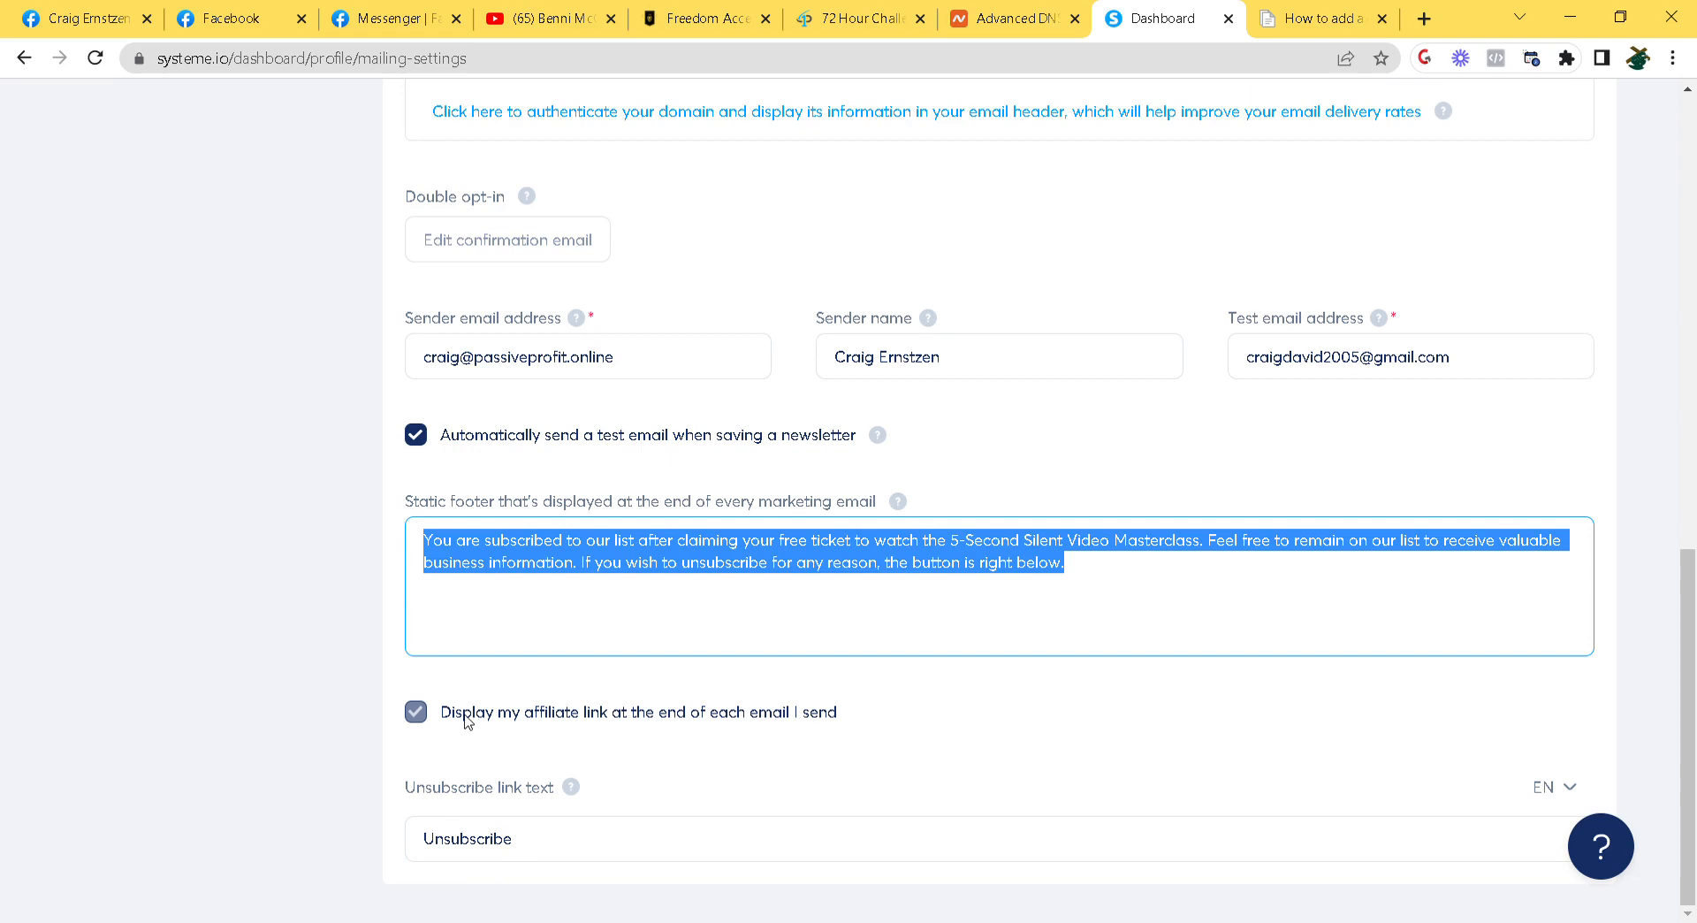
left_click(1152, 584)
left_click_drag(1153, 584, 361, 529)
scroll(935, 541, "up", 15)
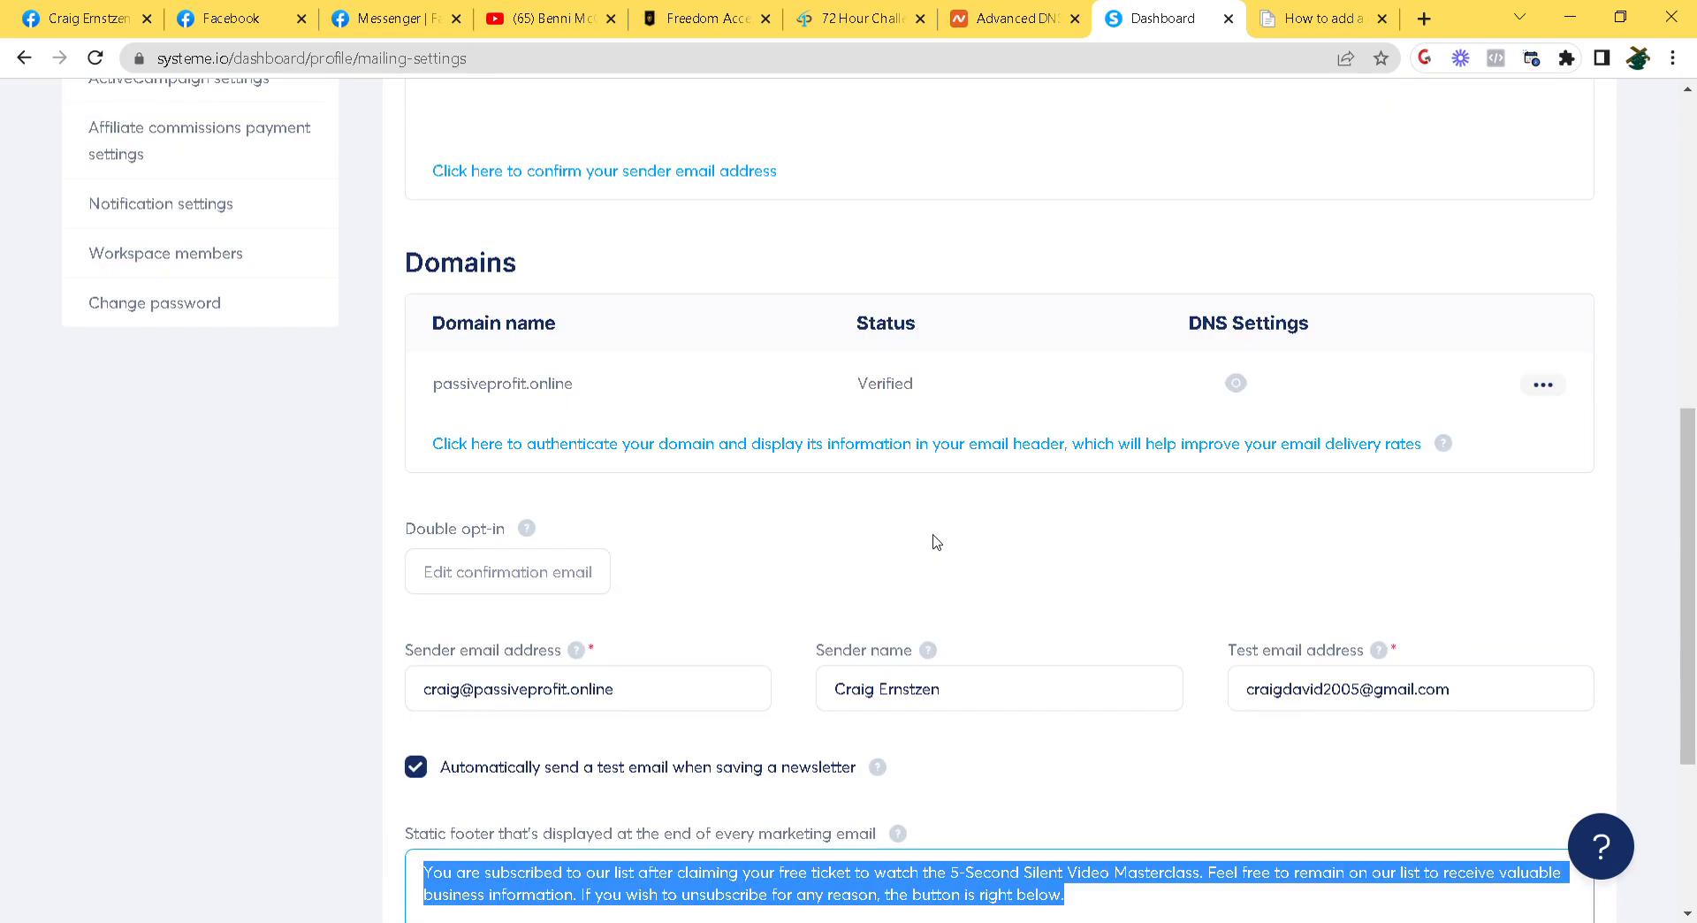
scroll(829, 533, "down", 3)
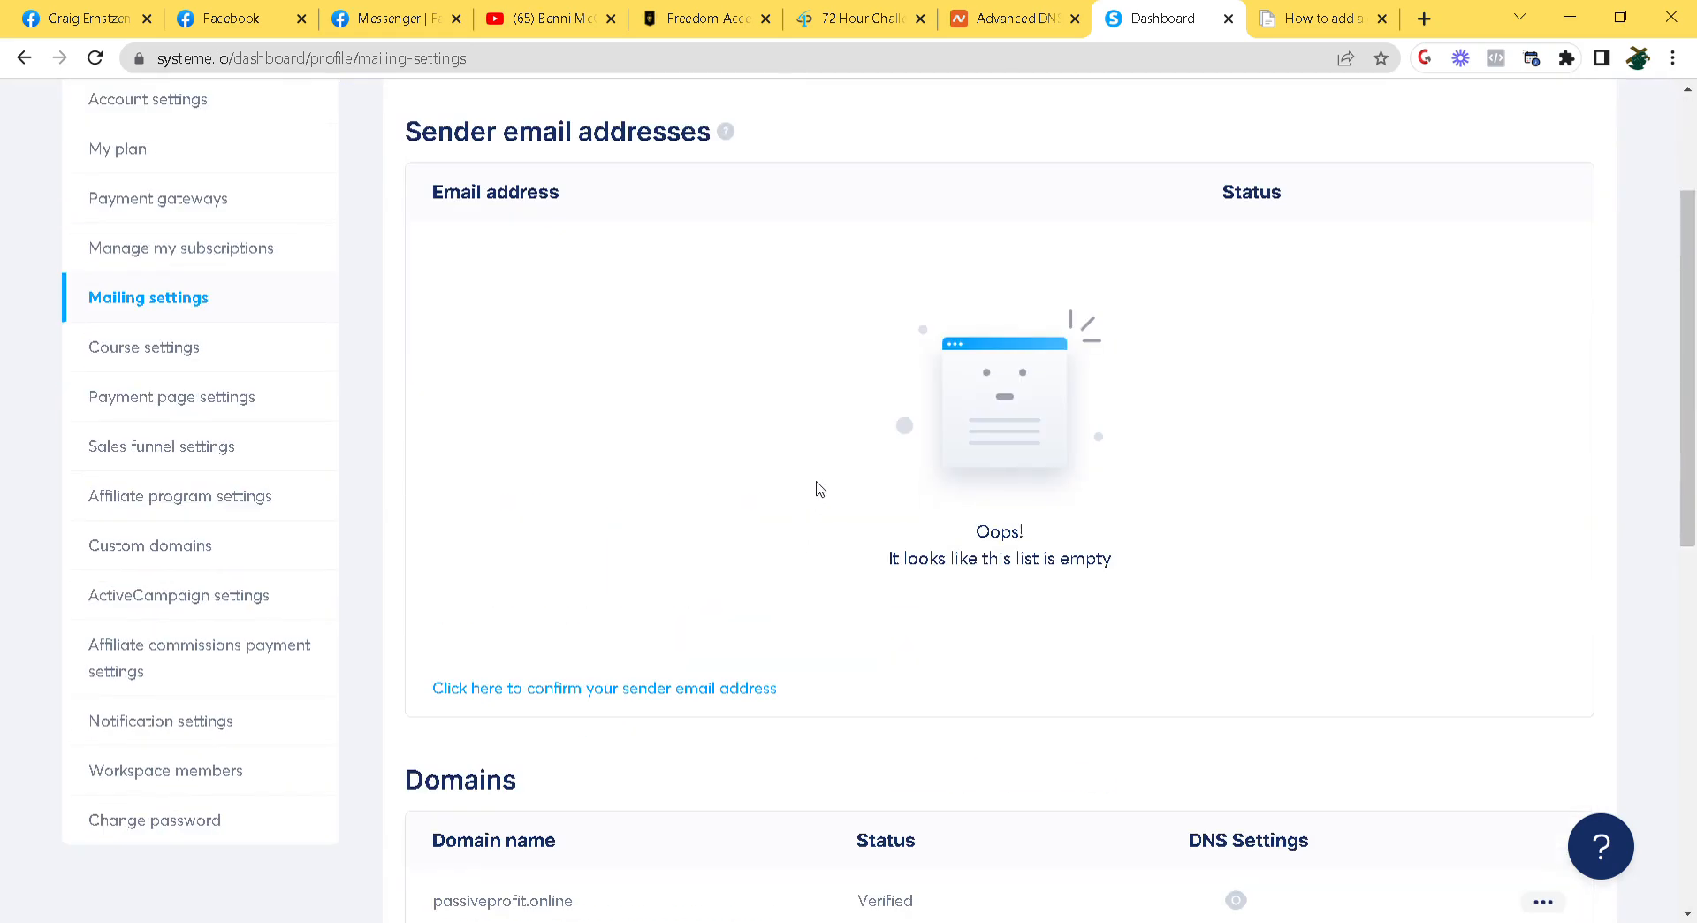
Add a sender email address on the passiveprofit.online domain and save it
left_click(588, 695)
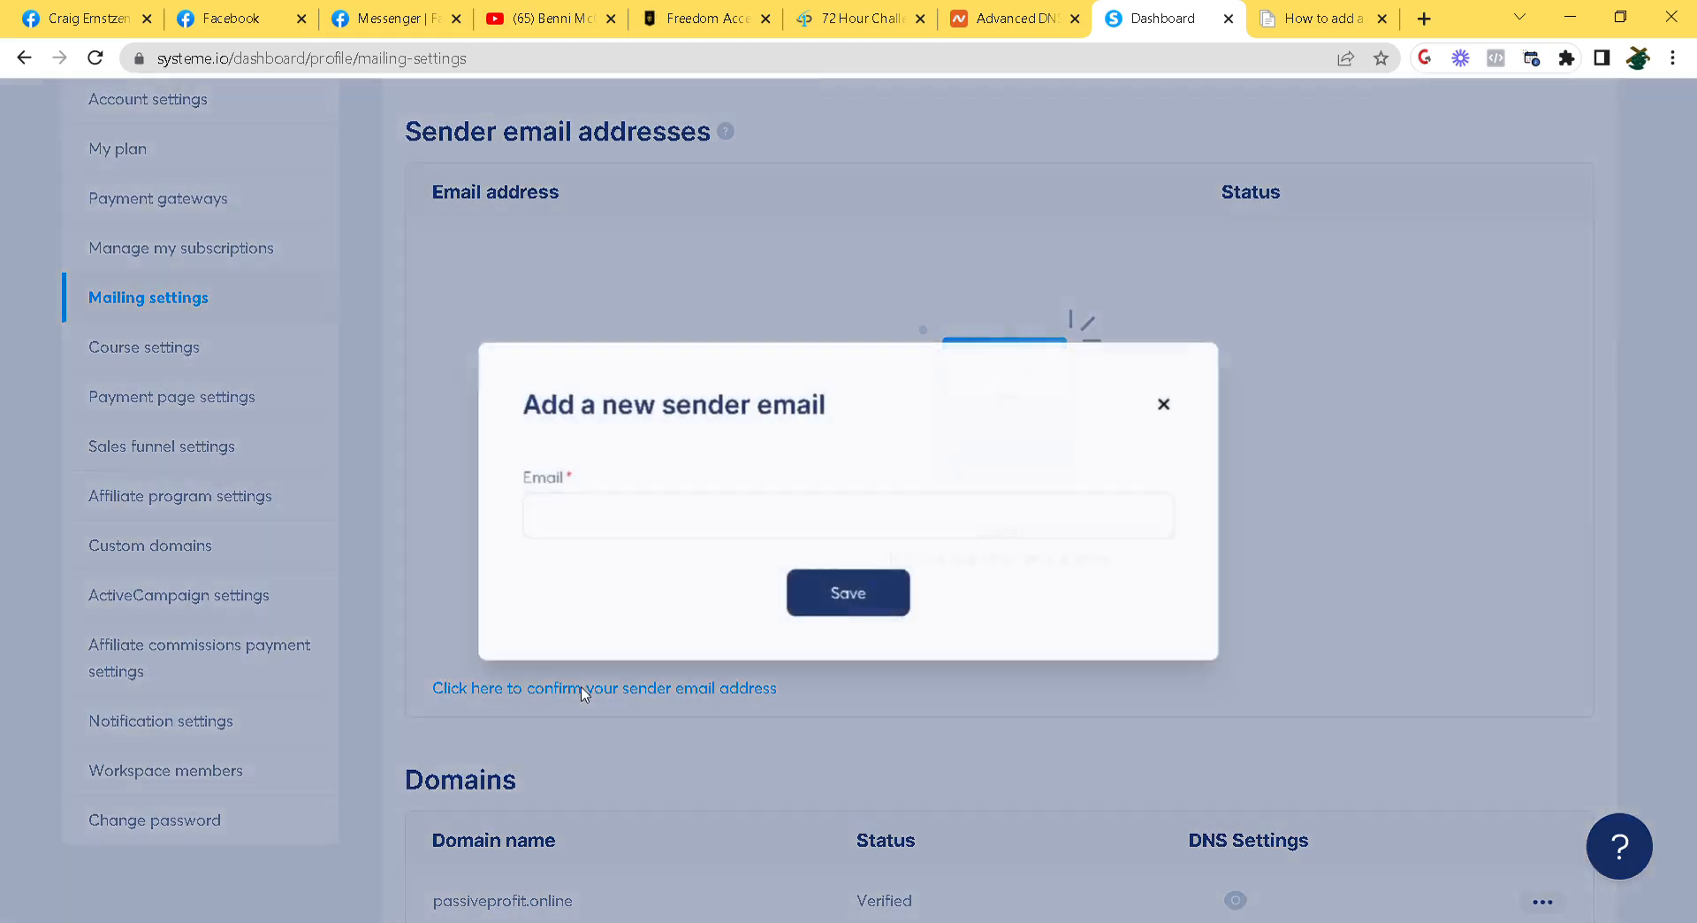
left_click(625, 537)
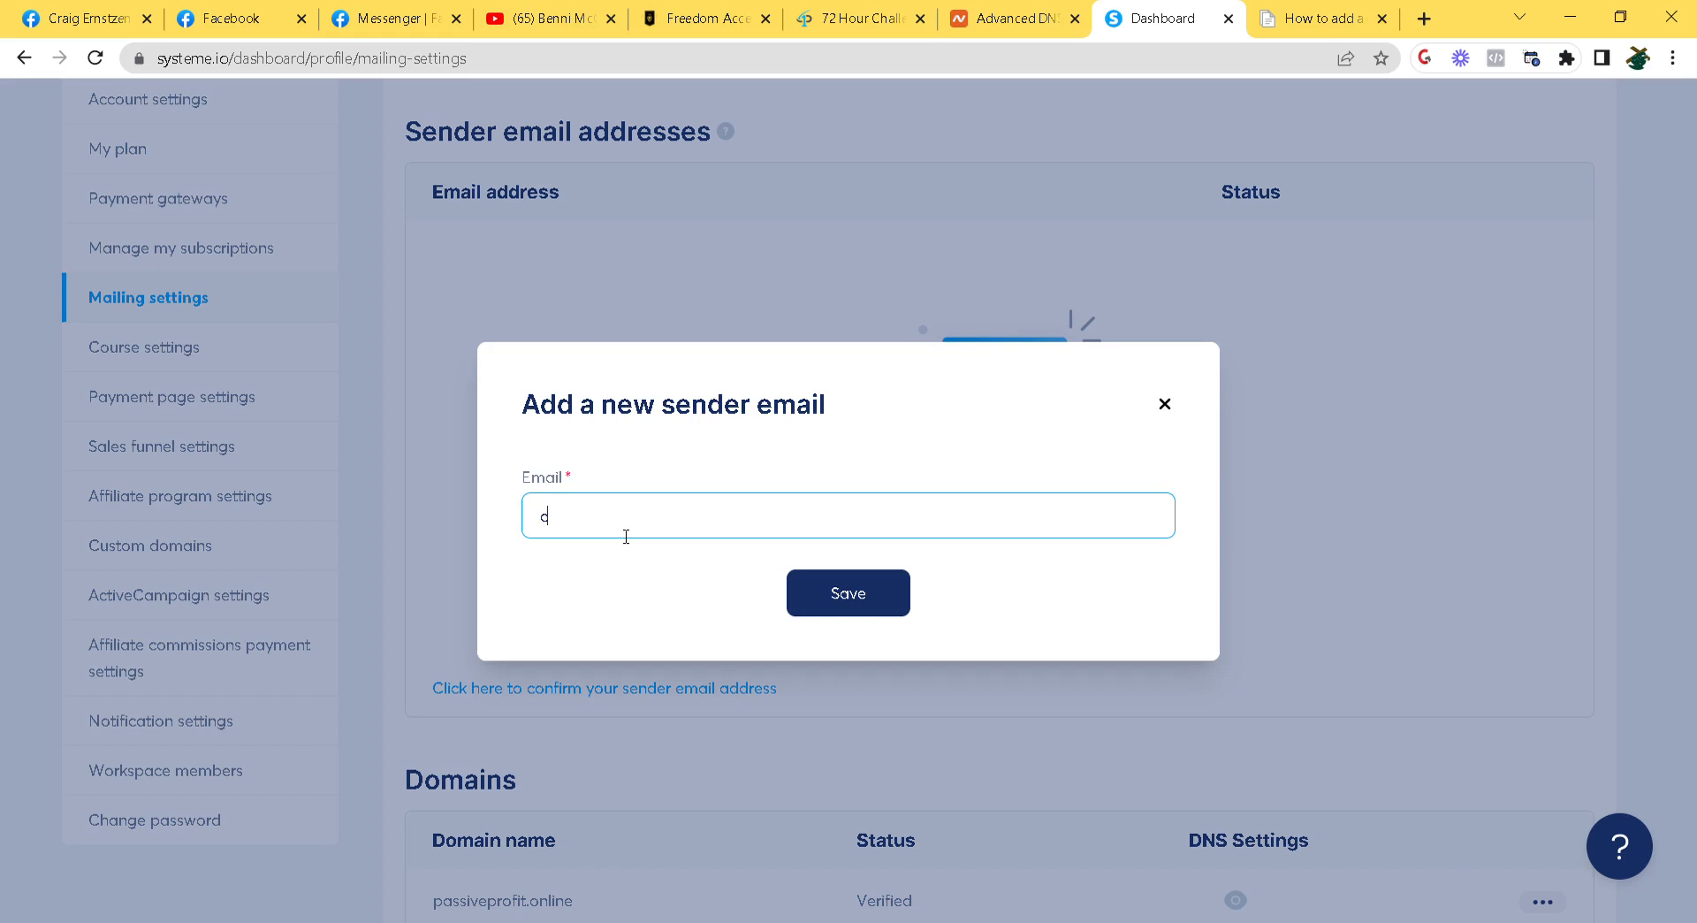
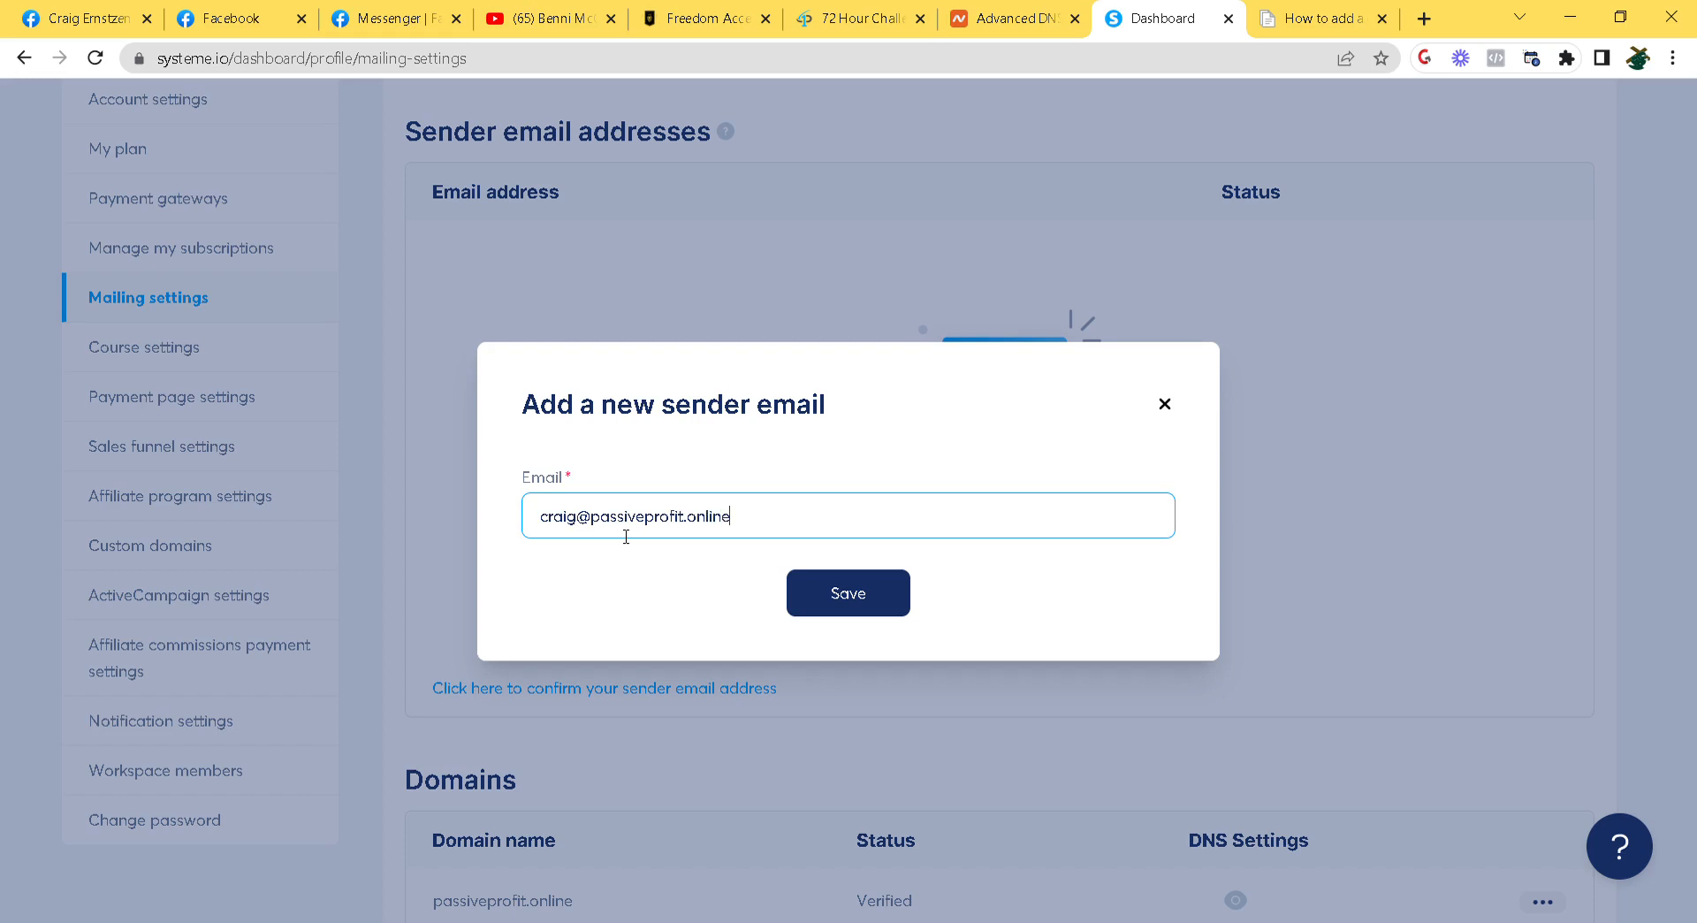
left_click(847, 592)
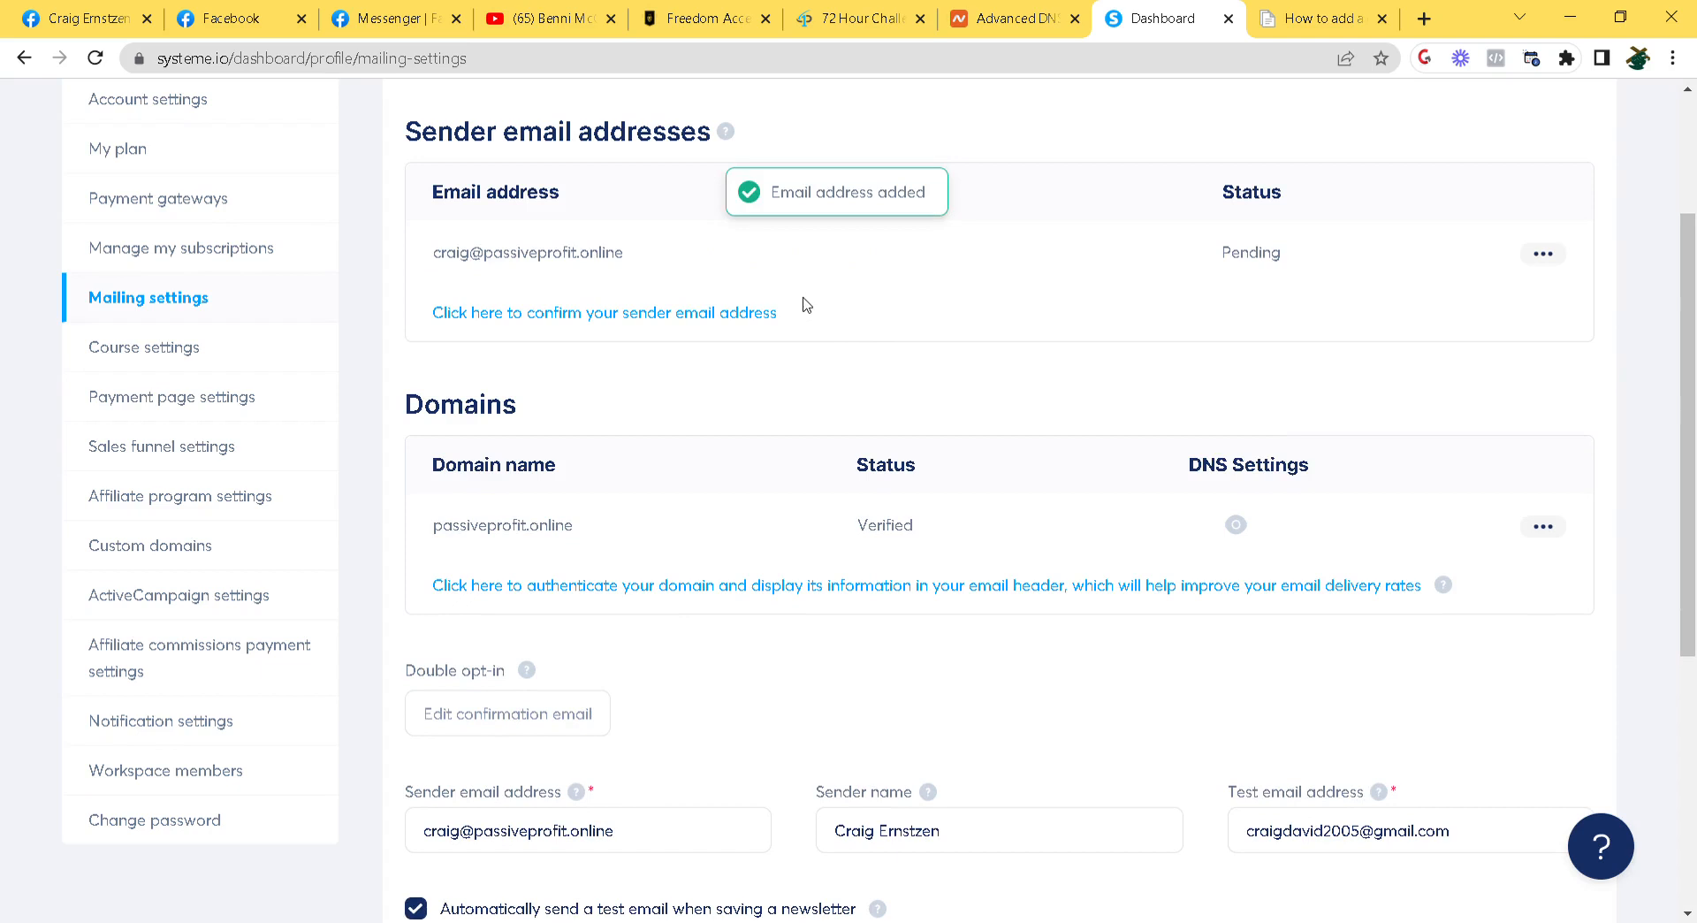
Sign in to the Private Email webmail inbox in a new tab
left_click(1429, 21)
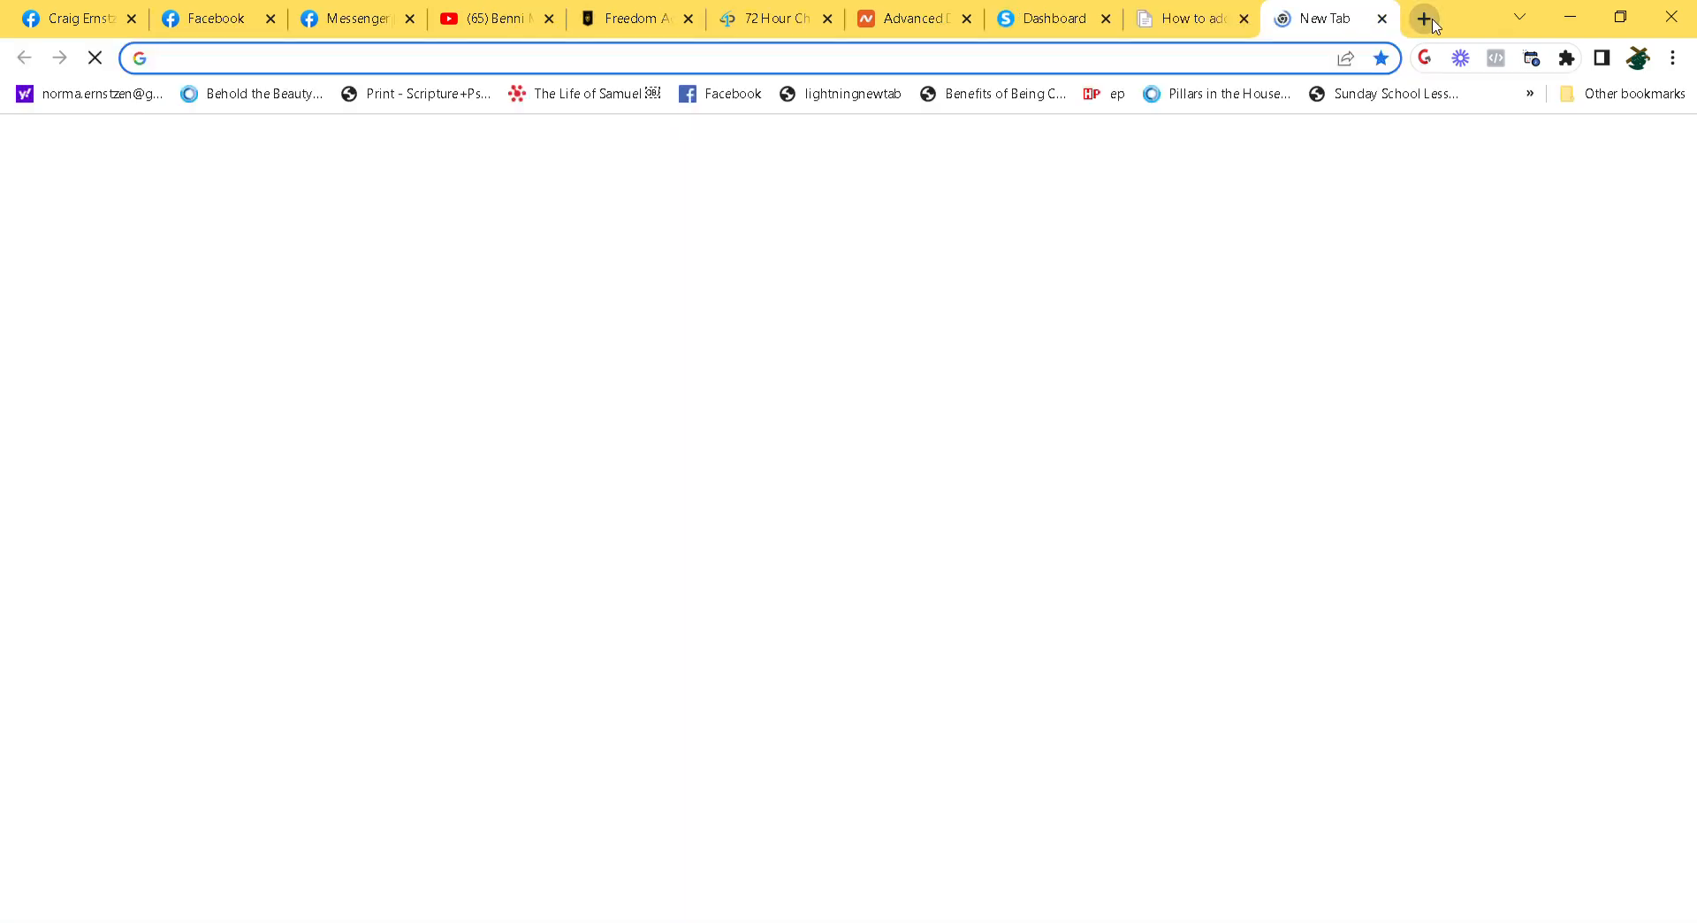
type("privateemail.com")
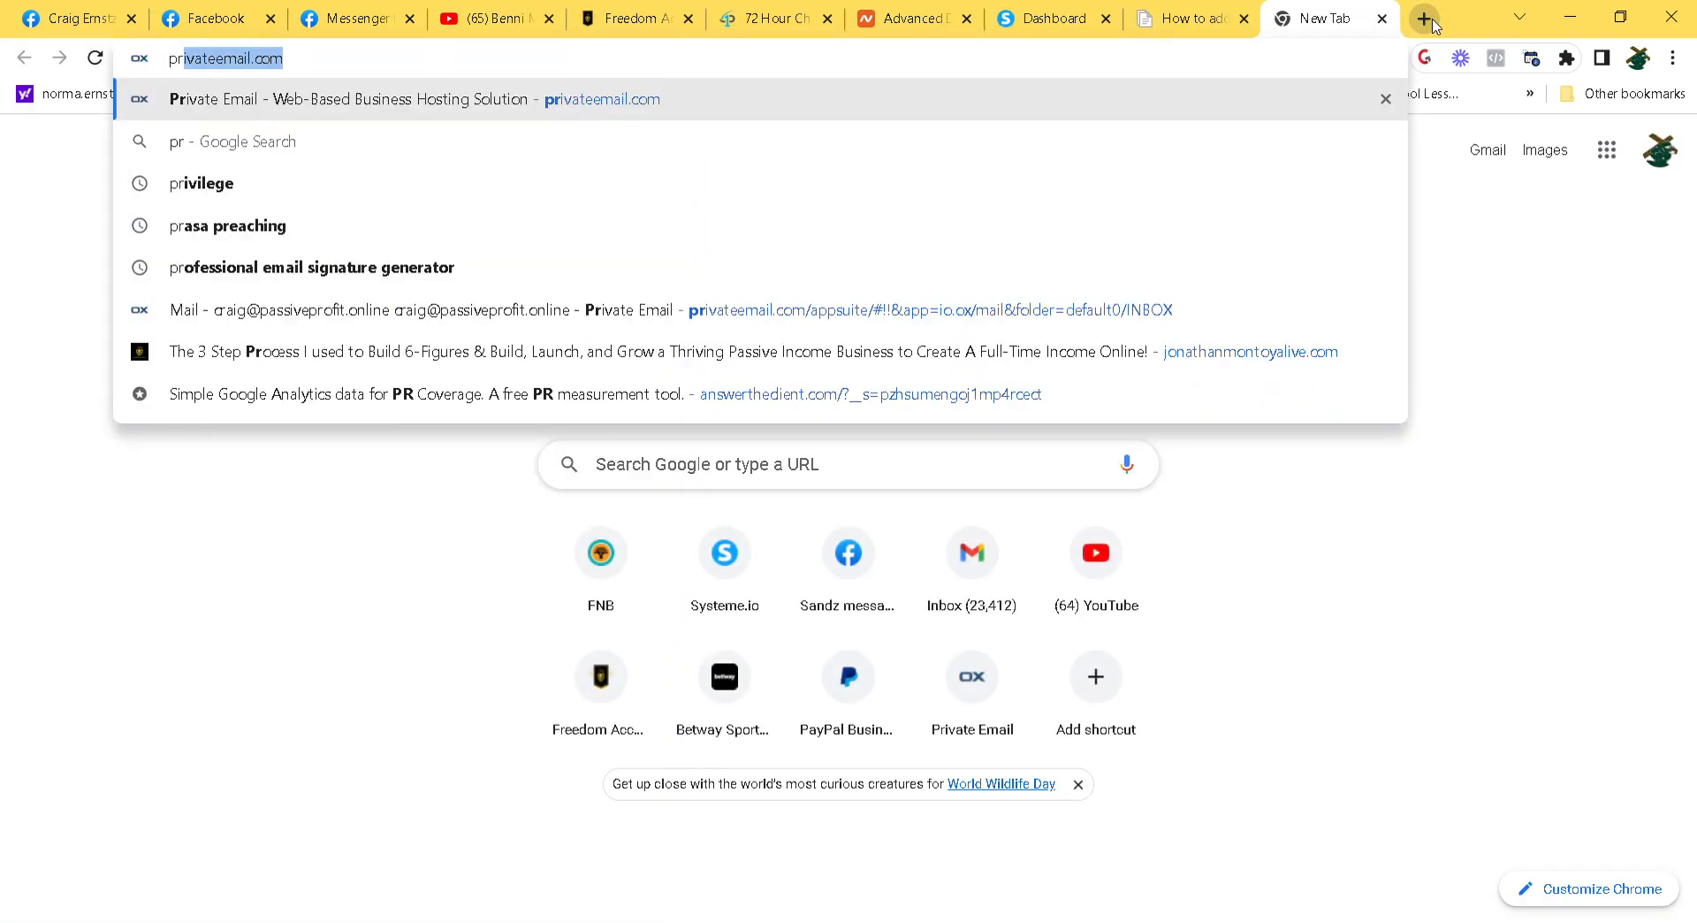
key("Return")
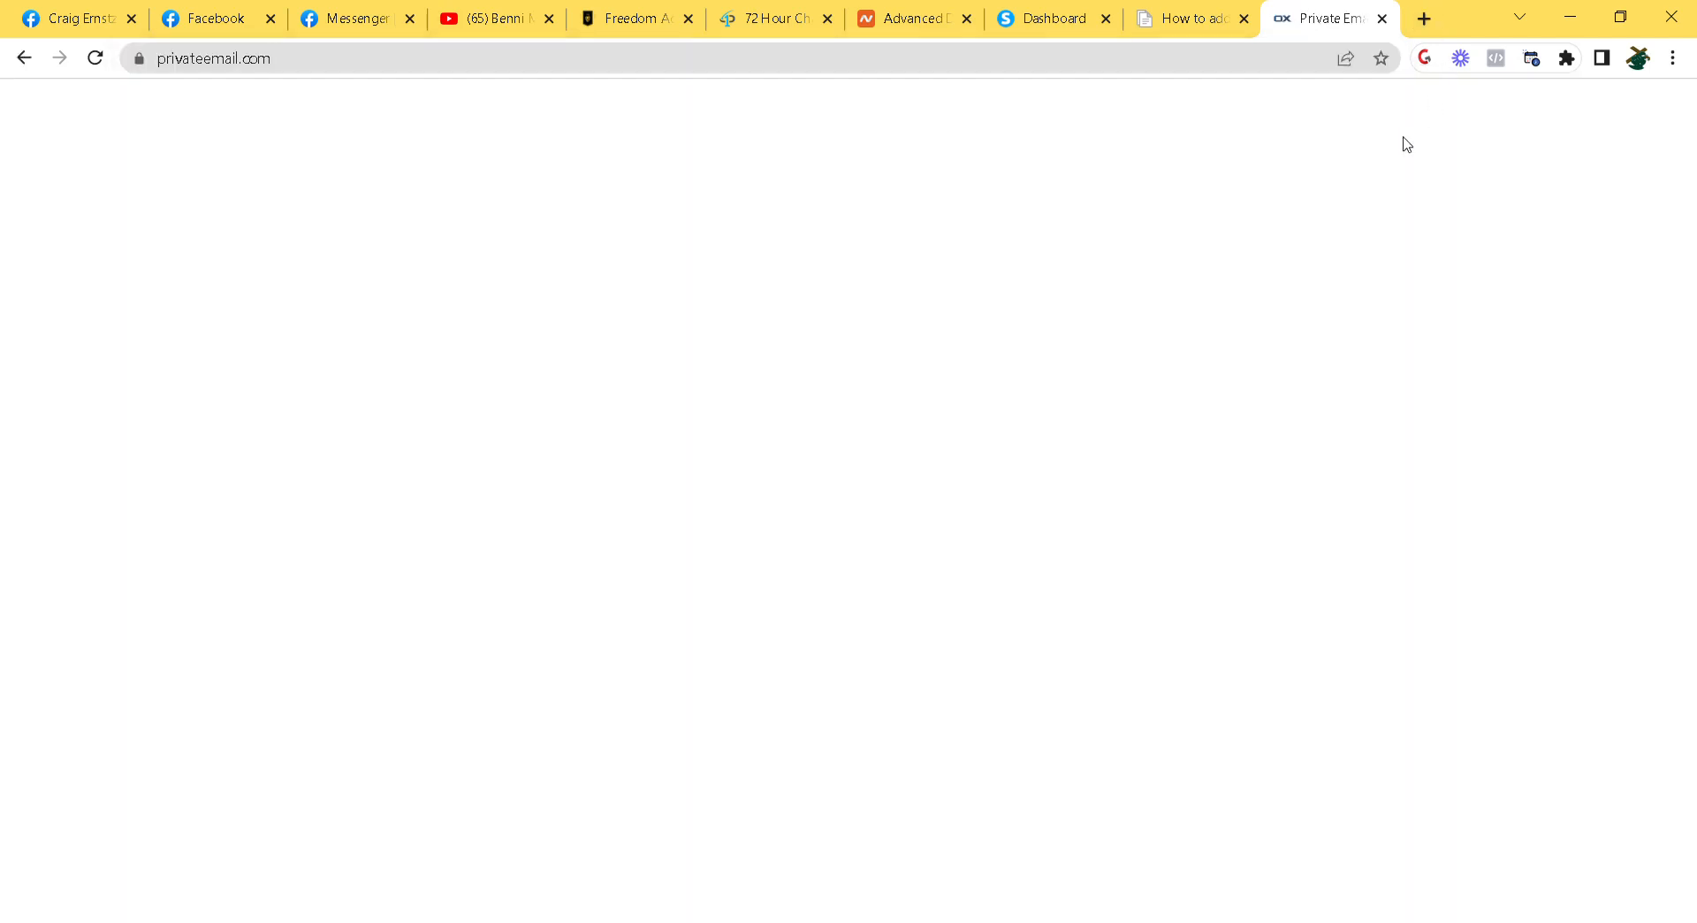
left_click(1210, 428)
left_click(1152, 384)
left_click(1178, 411)
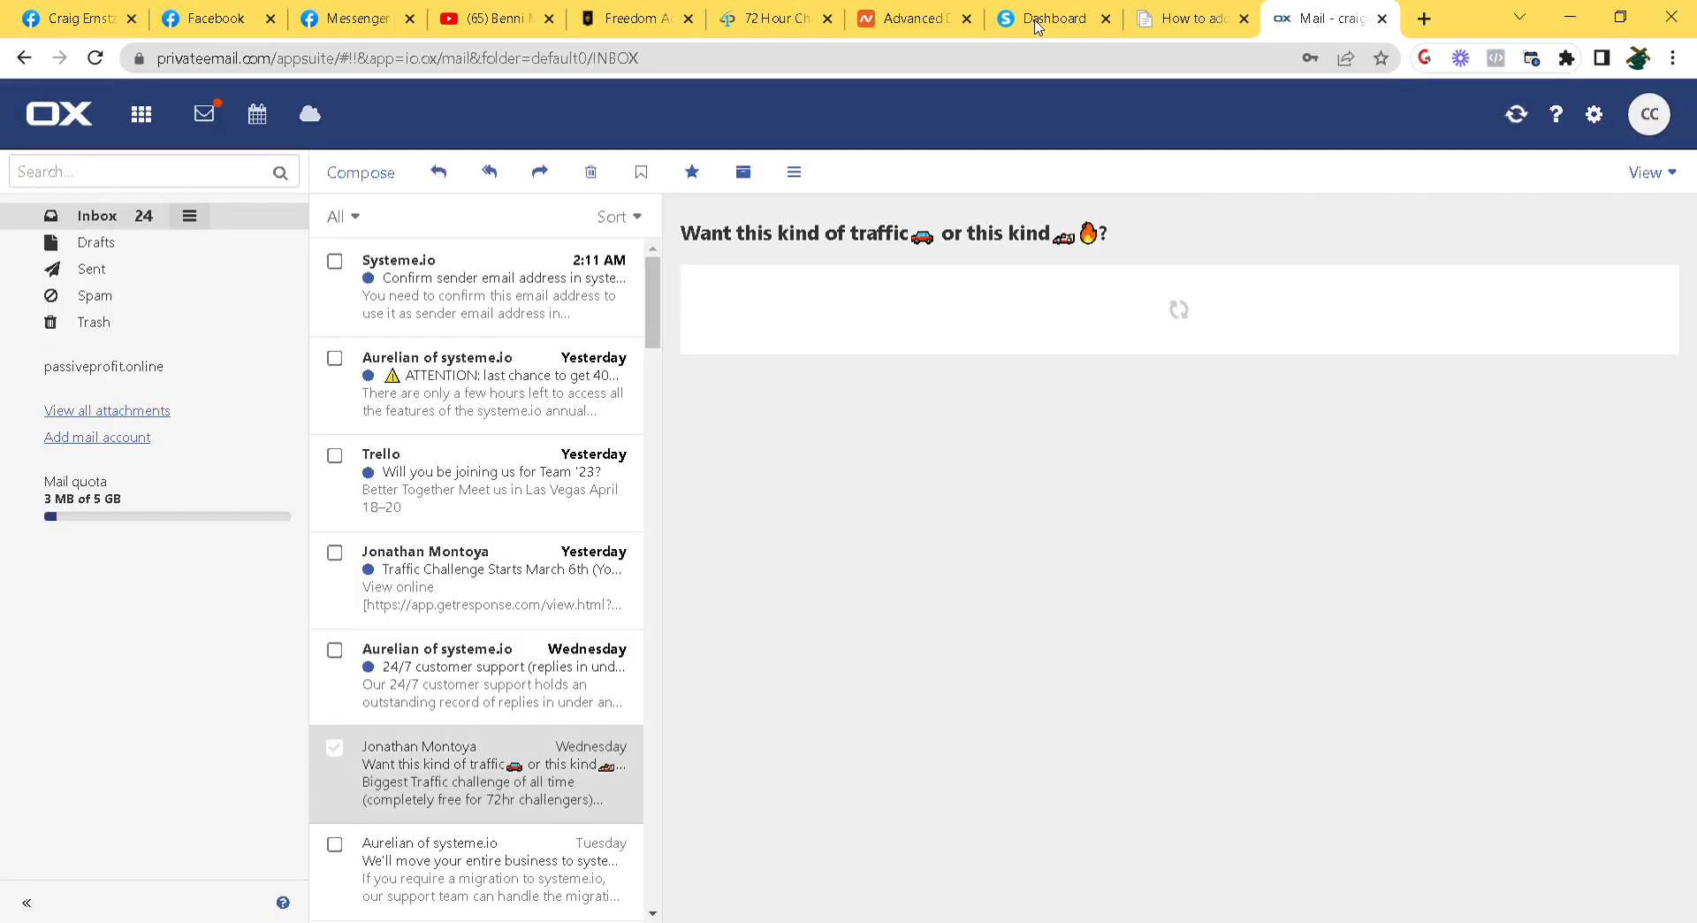
Confirm the sender address via the link in systeme.io's confirmation email
left_click(524, 291)
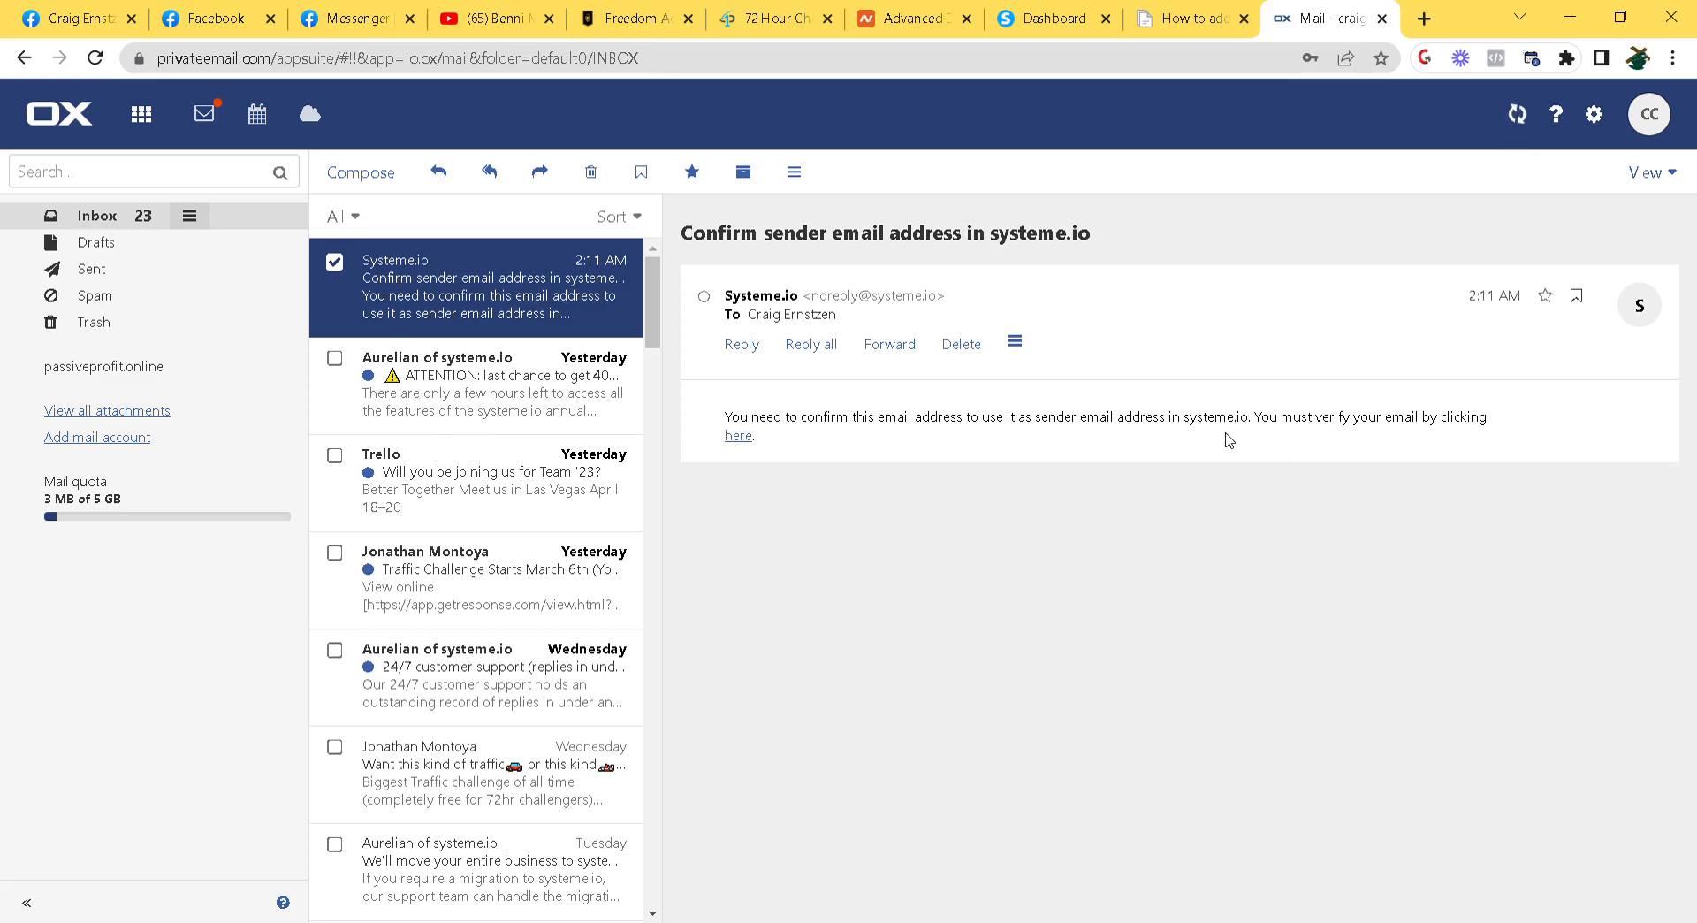
left_click(741, 436)
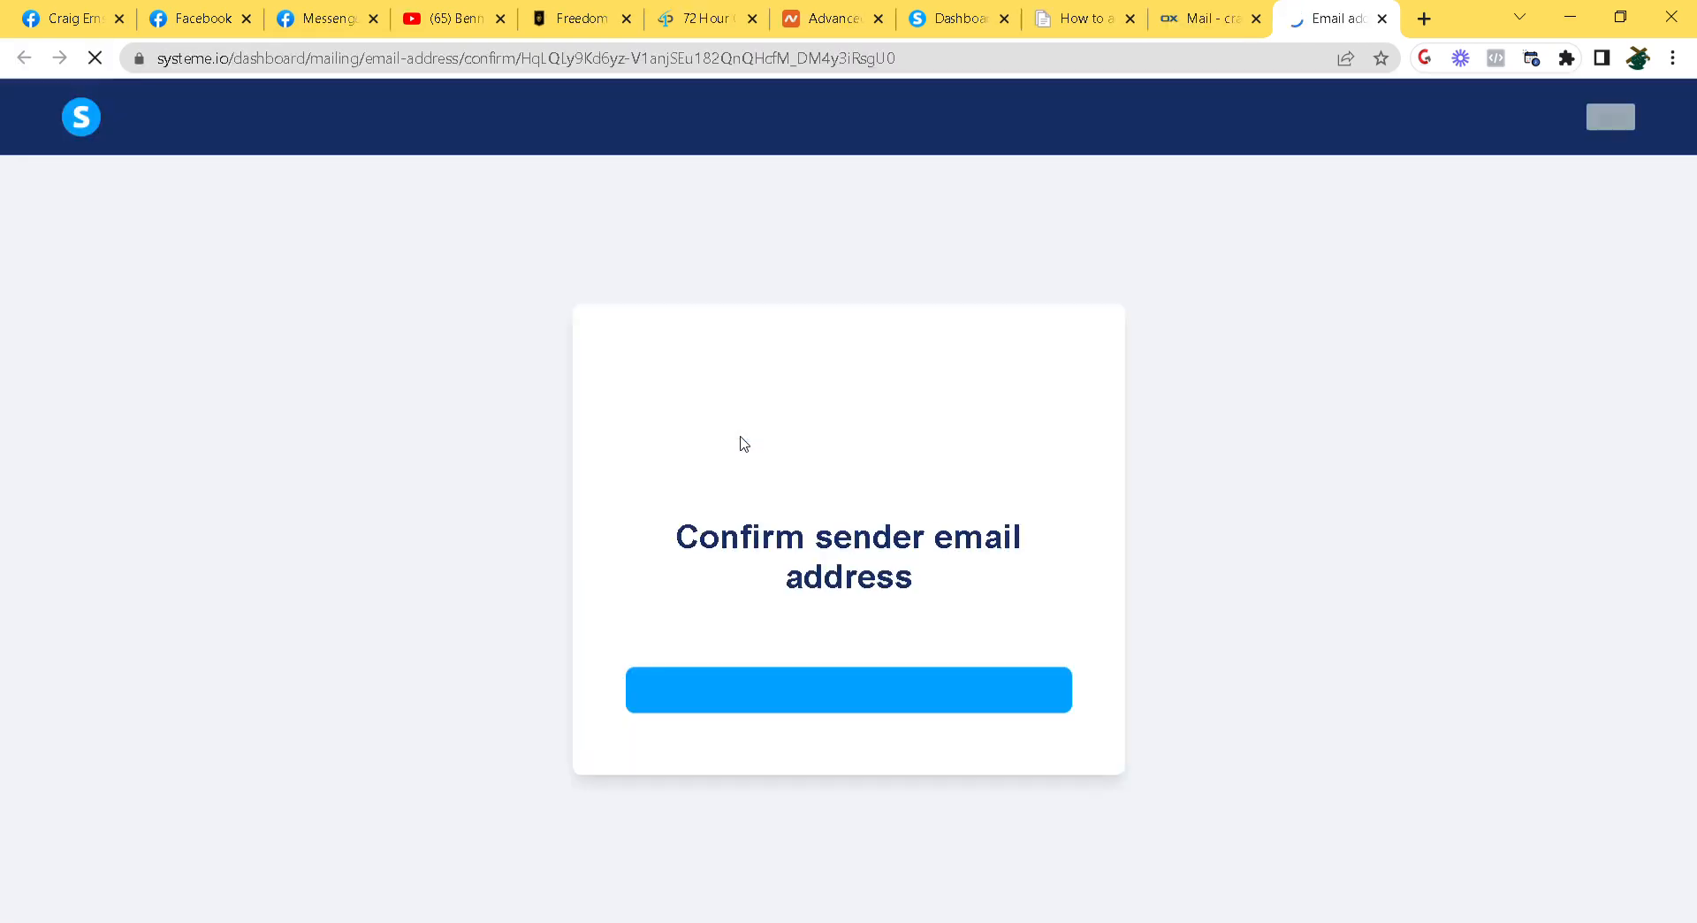
left_click(892, 696)
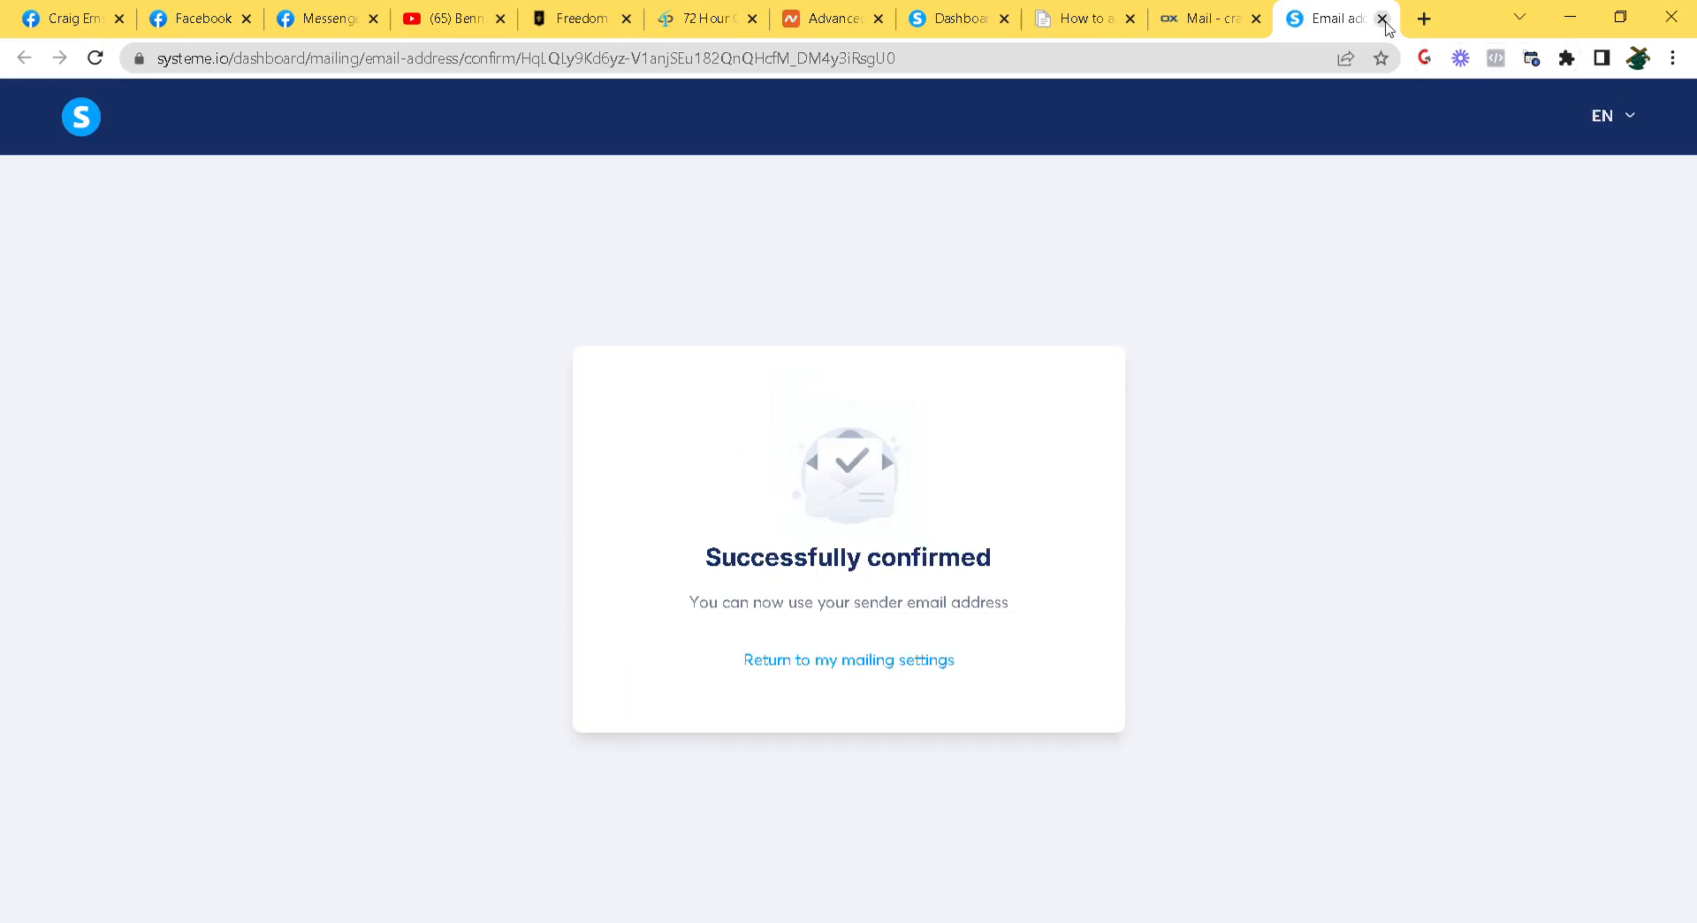
left_click(1383, 18)
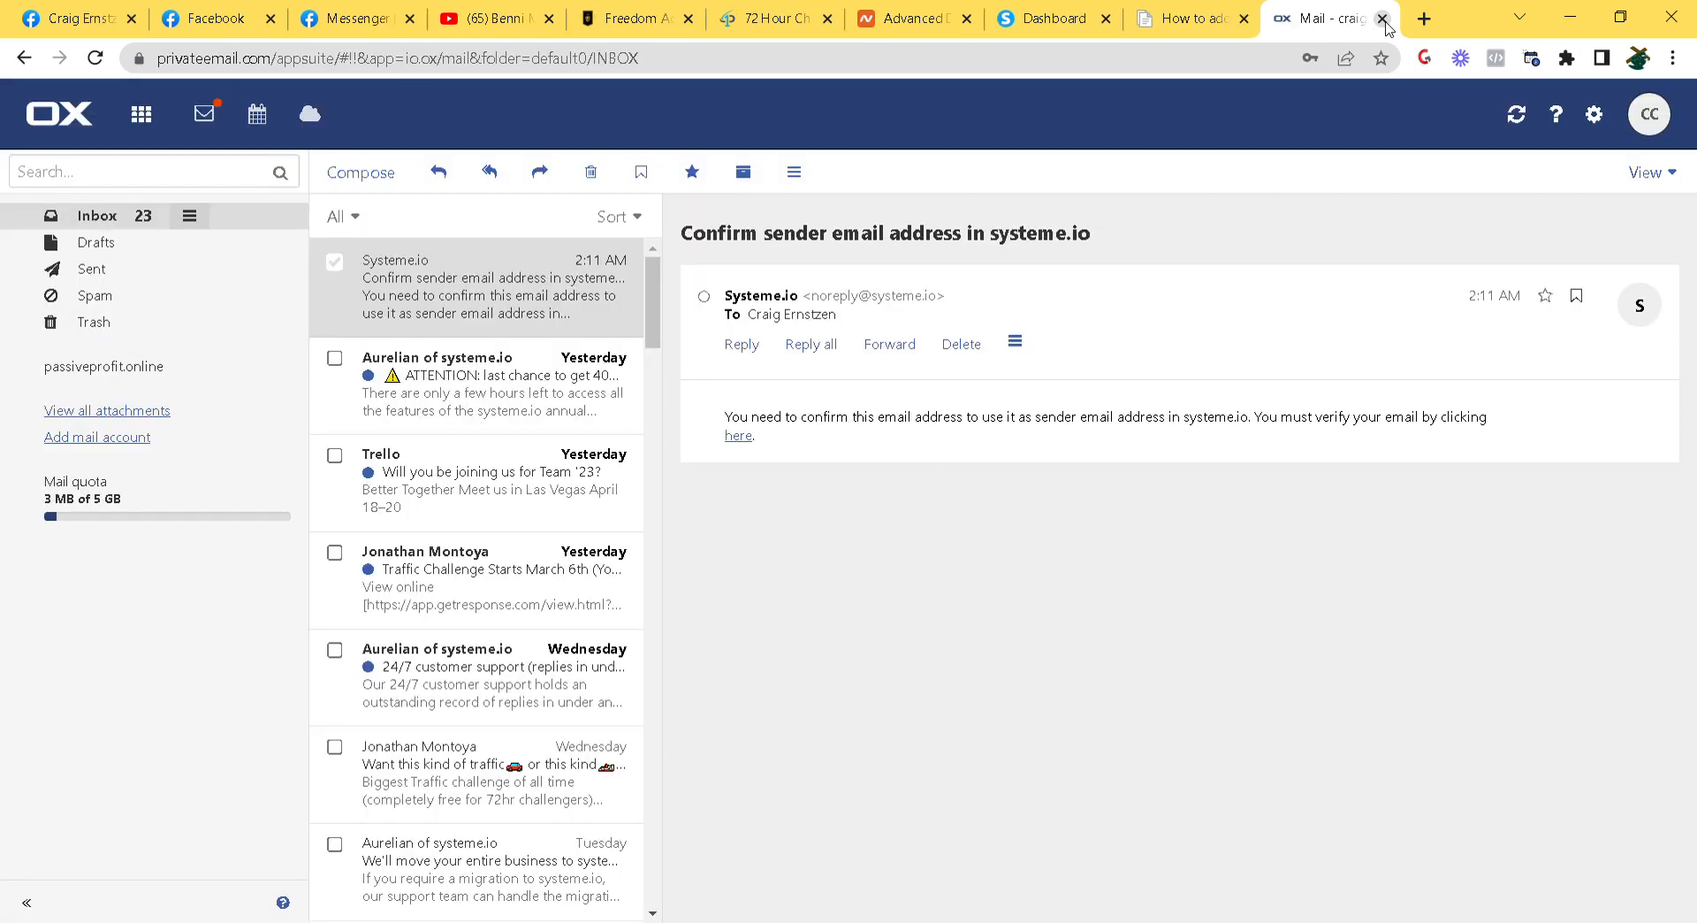
Save the systeme.io mailing settings and reload them to check the sender's Pending status
left_click(1035, 25)
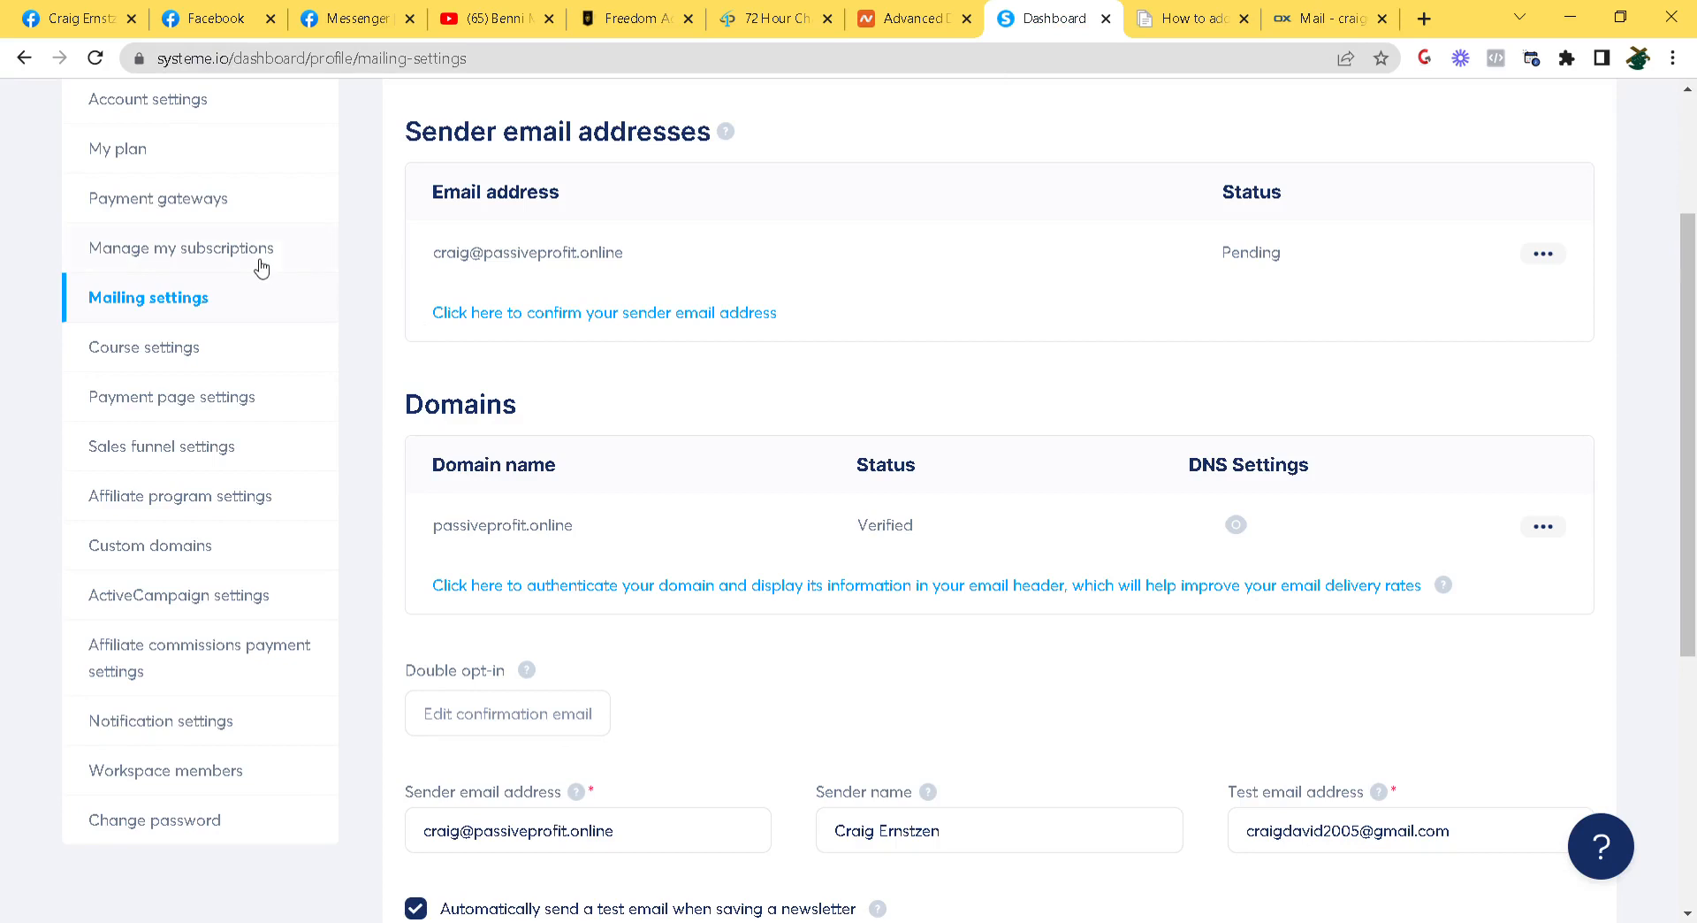
scroll(651, 496, "up", 3)
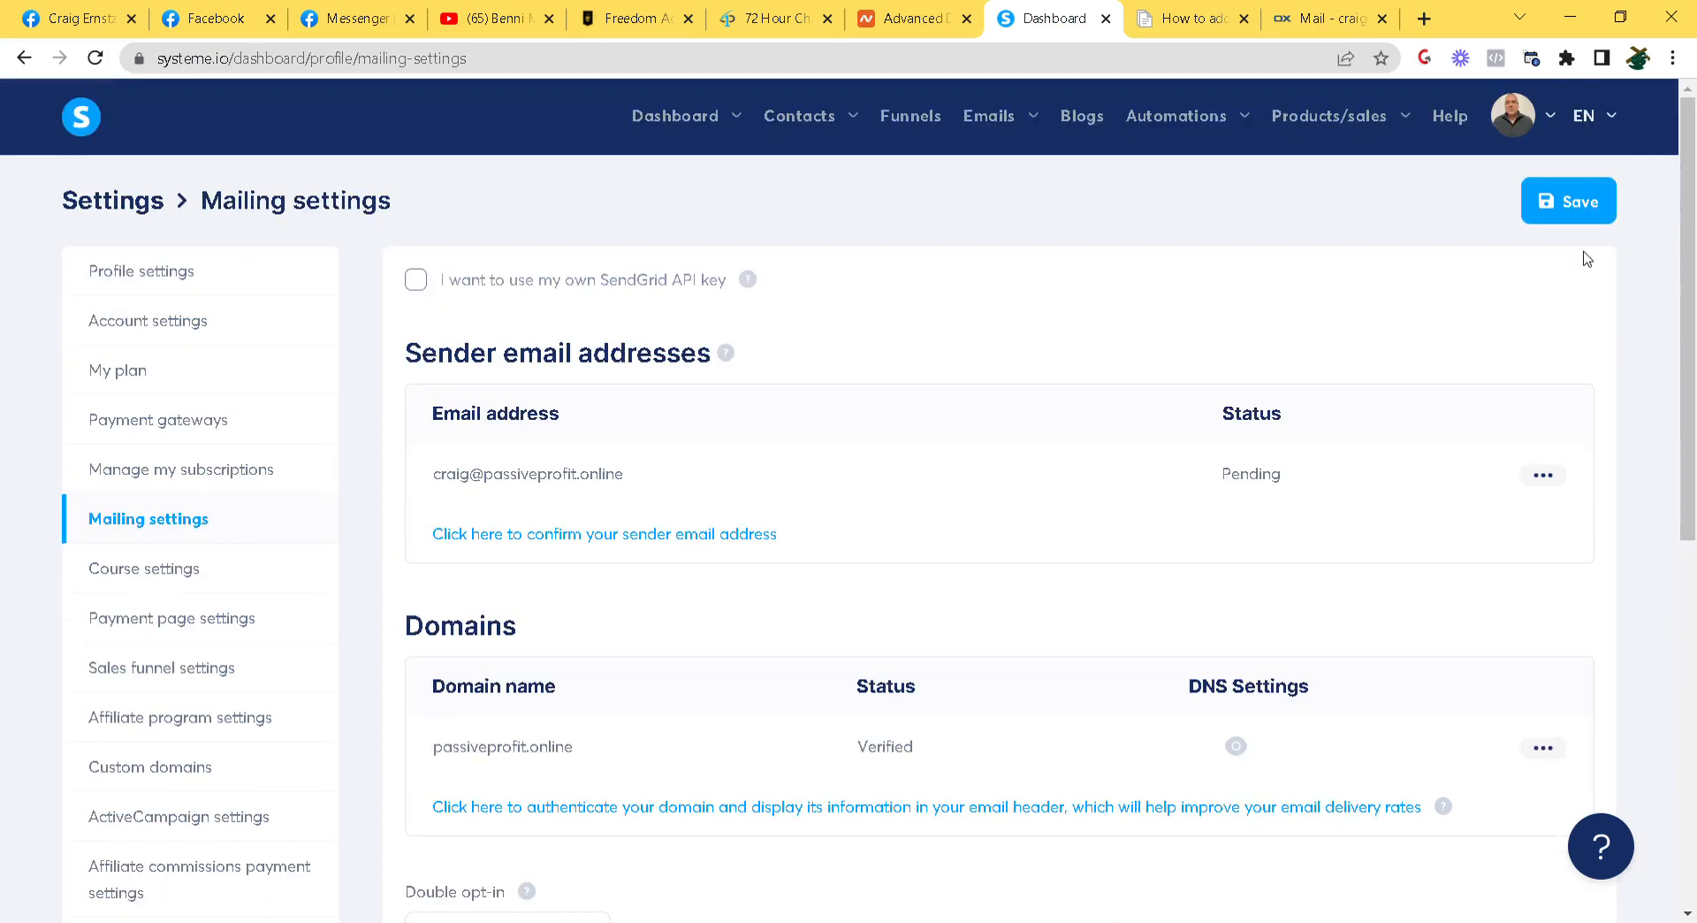
left_click(1578, 214)
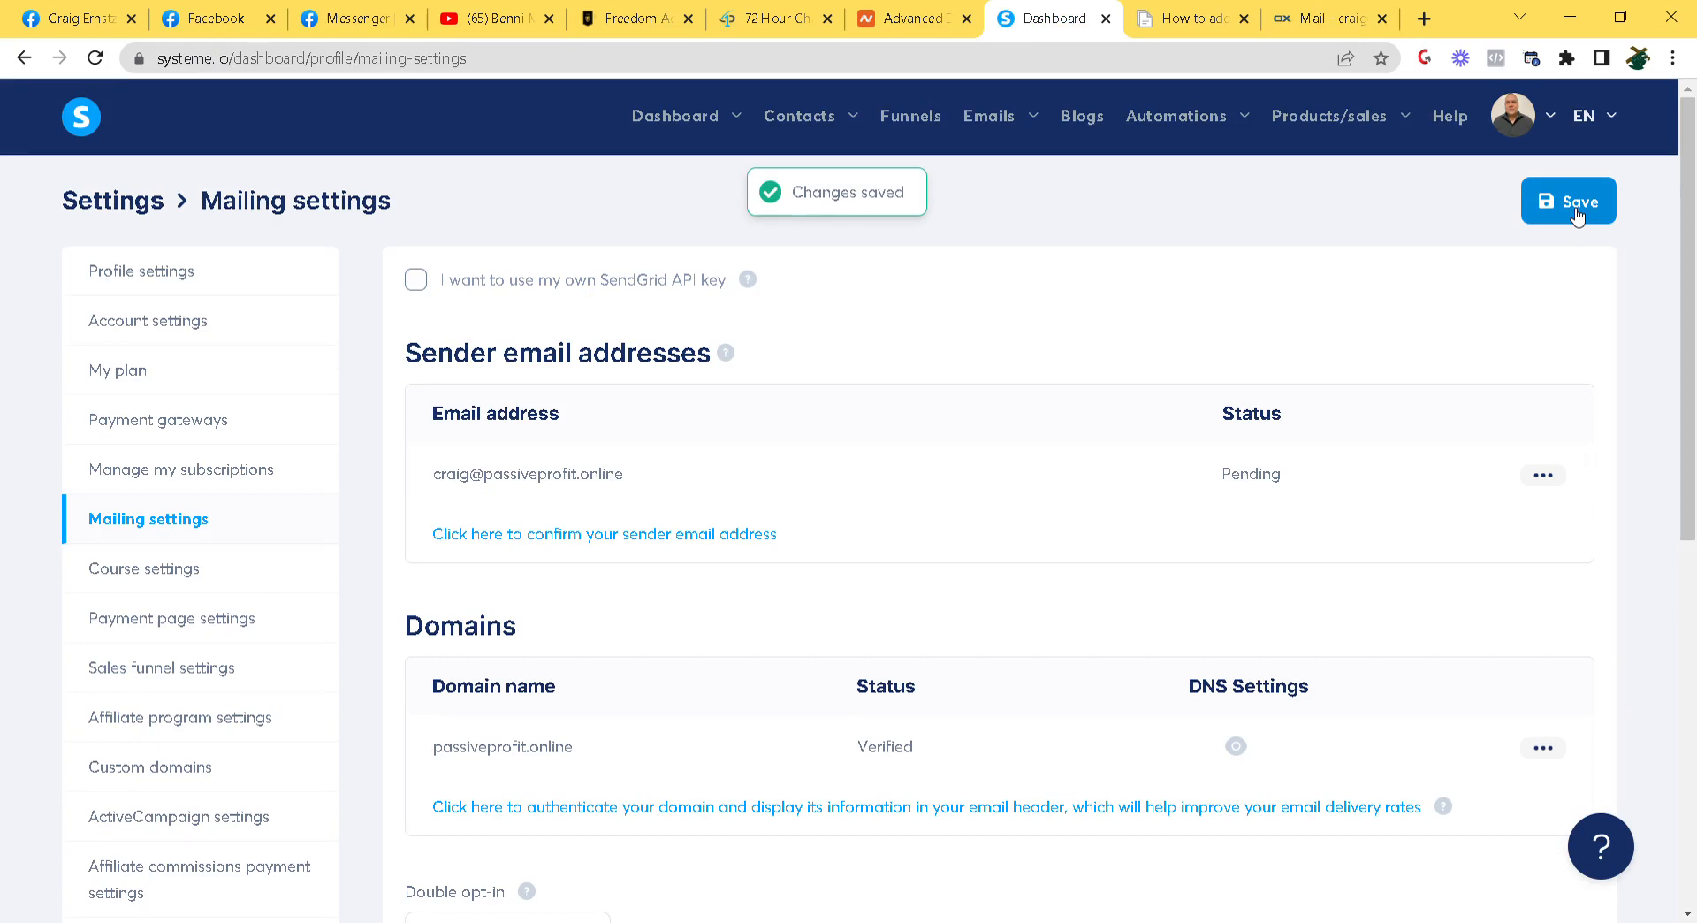
left_click(212, 466)
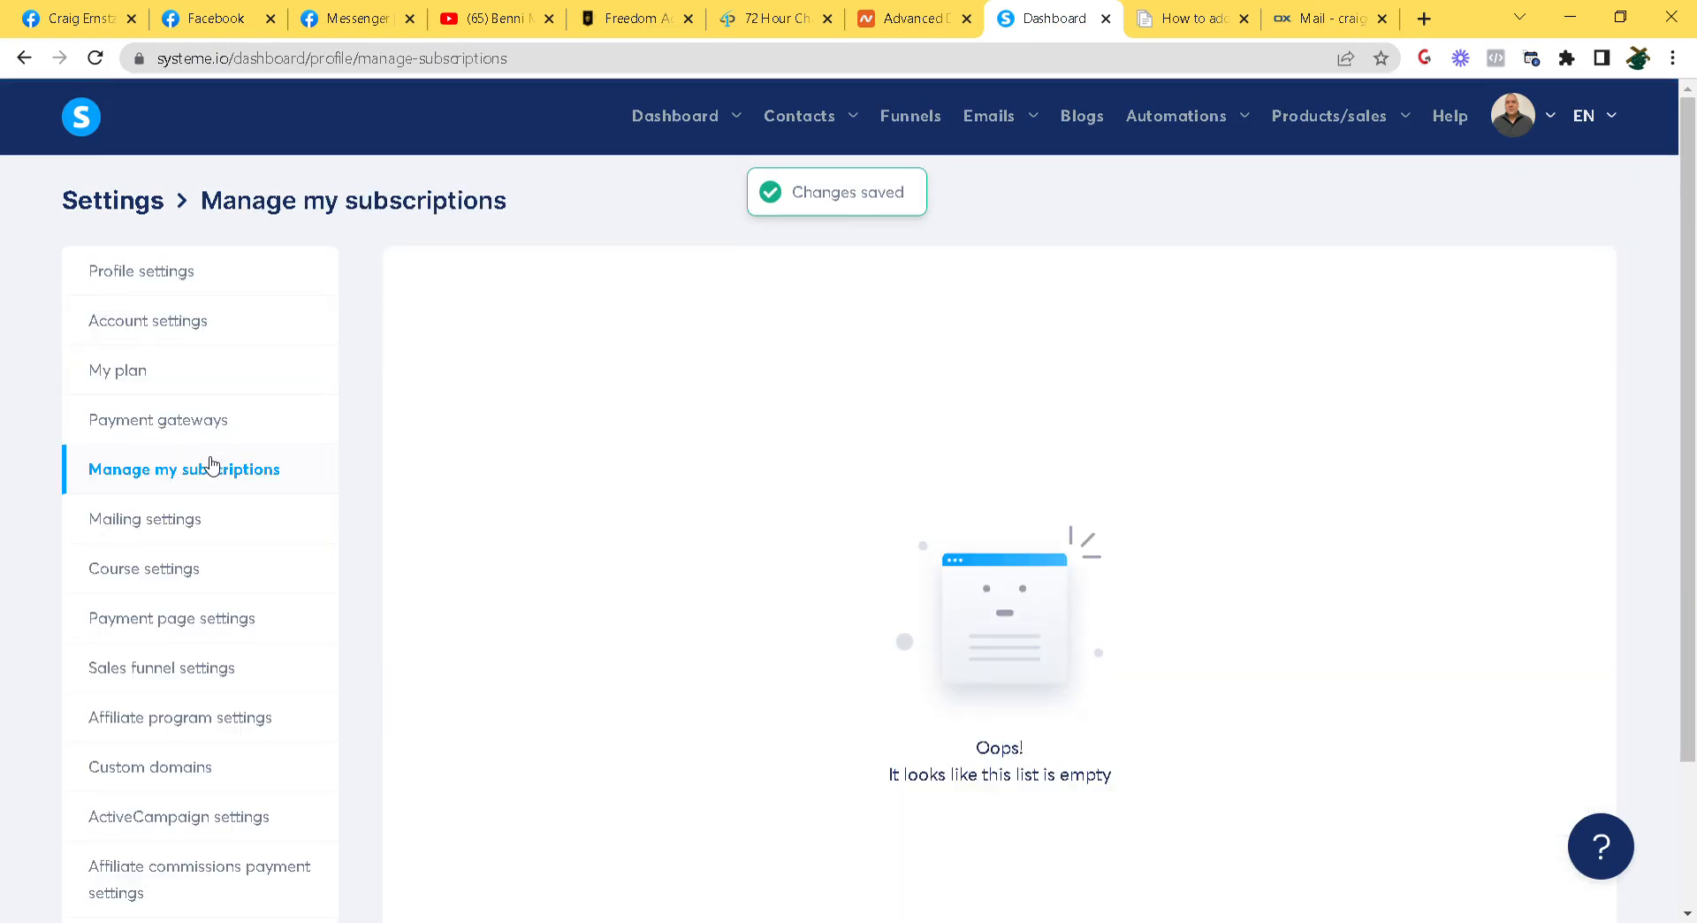
left_click(162, 525)
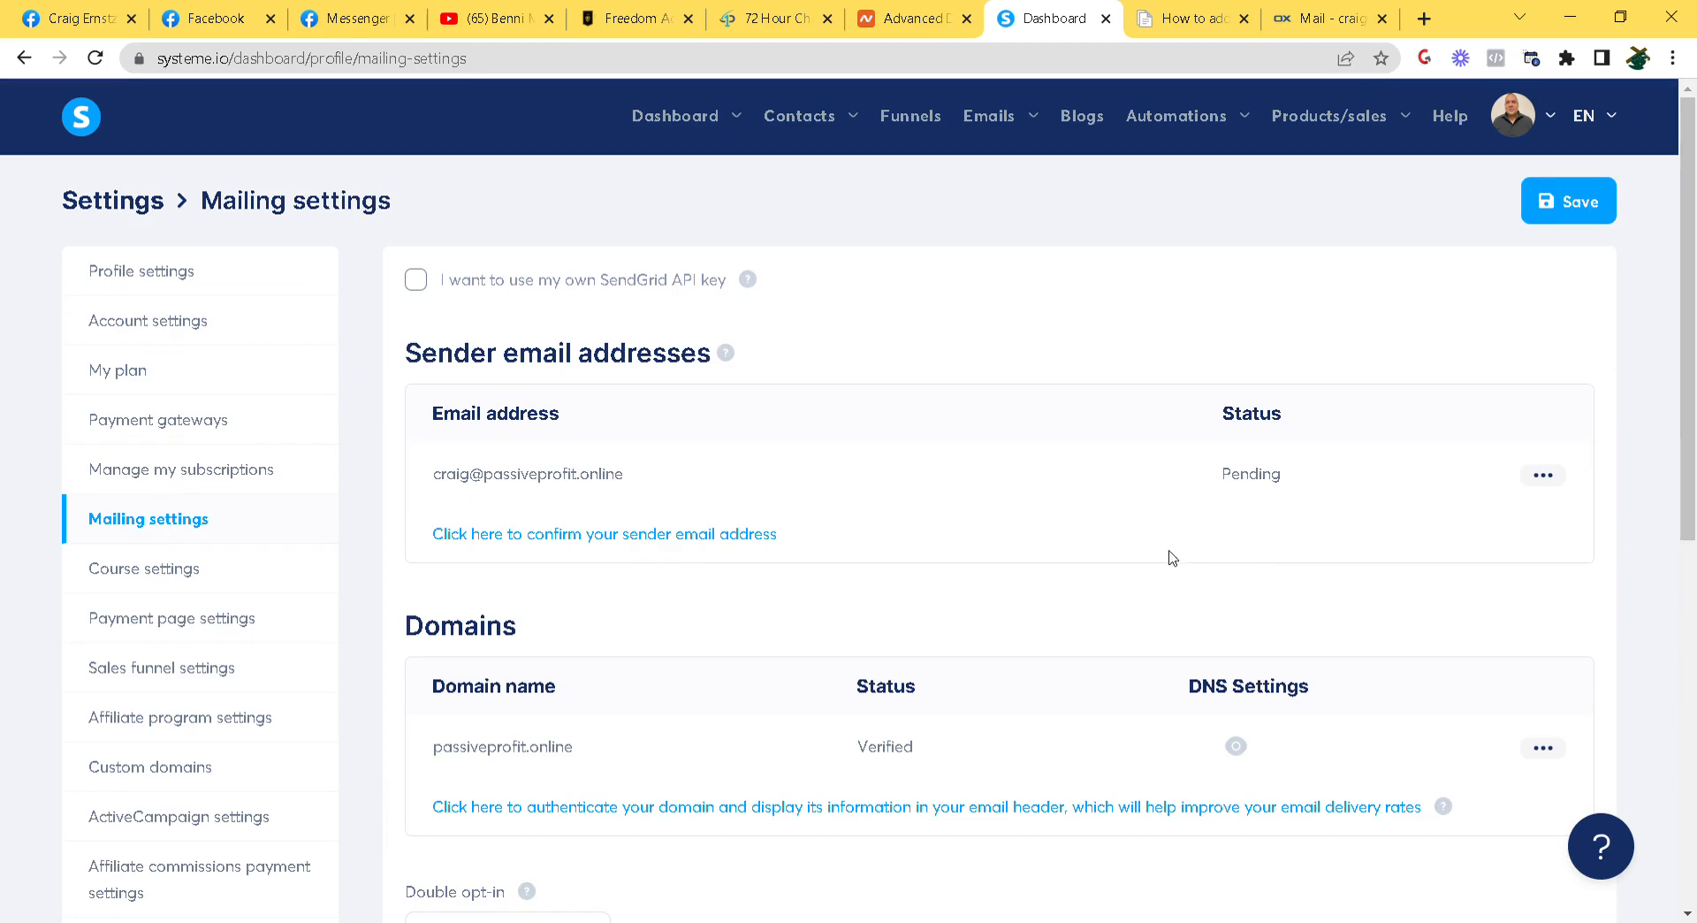
scroll(1091, 568, "down", 5)
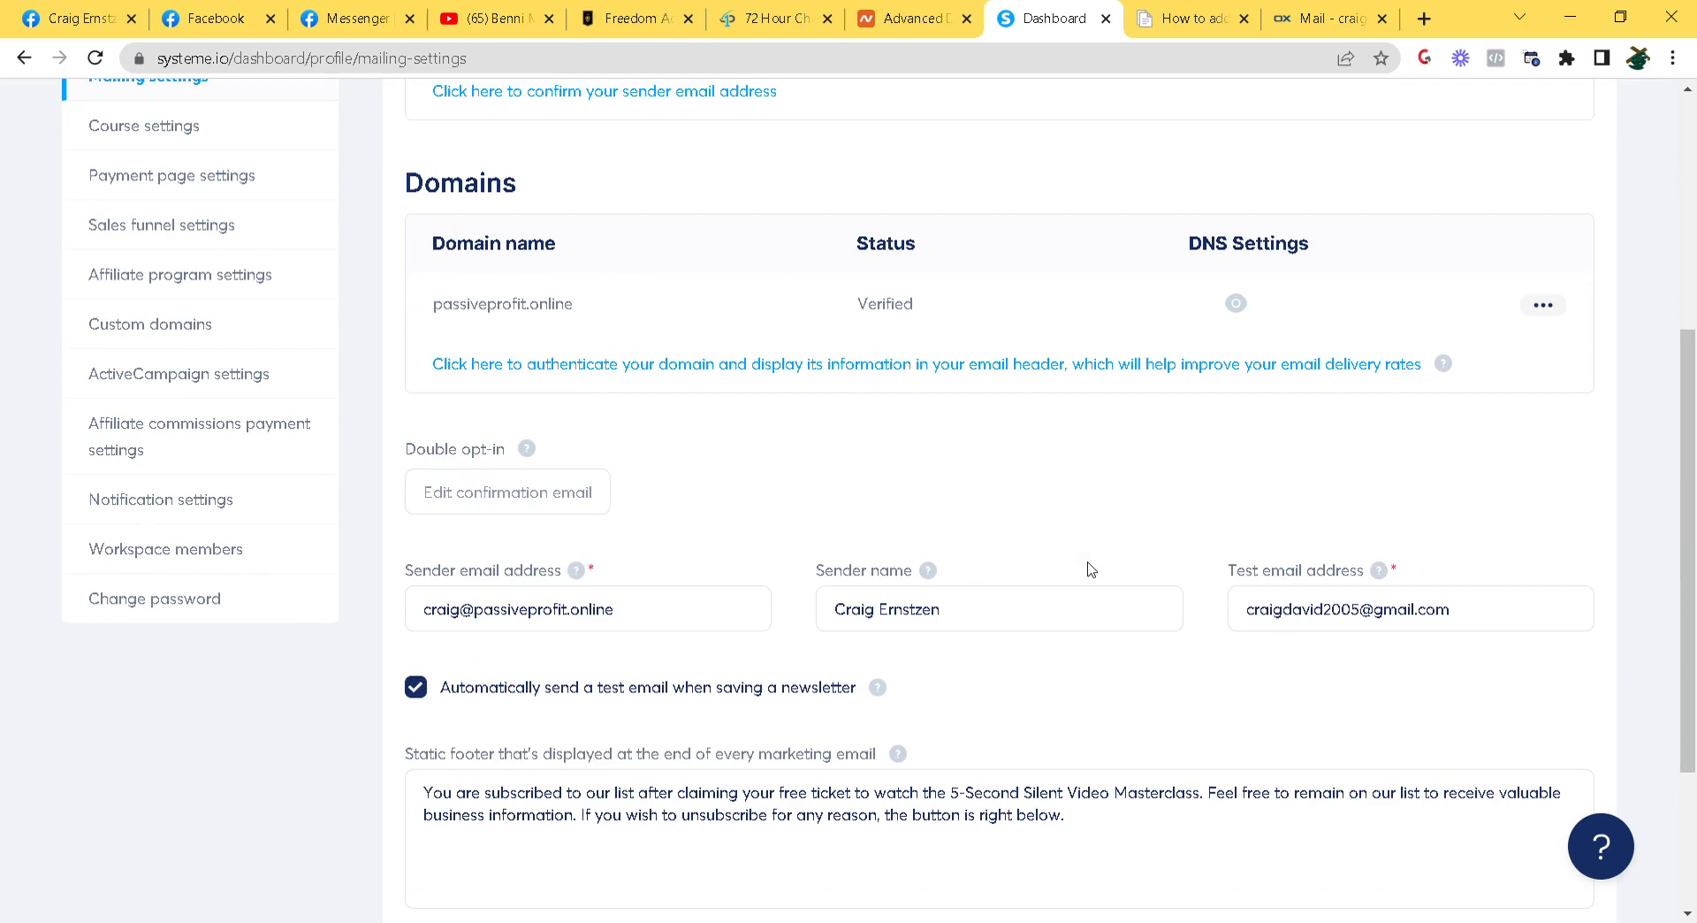
scroll(1090, 568, "down", 3)
scroll(1096, 570, "up", 8)
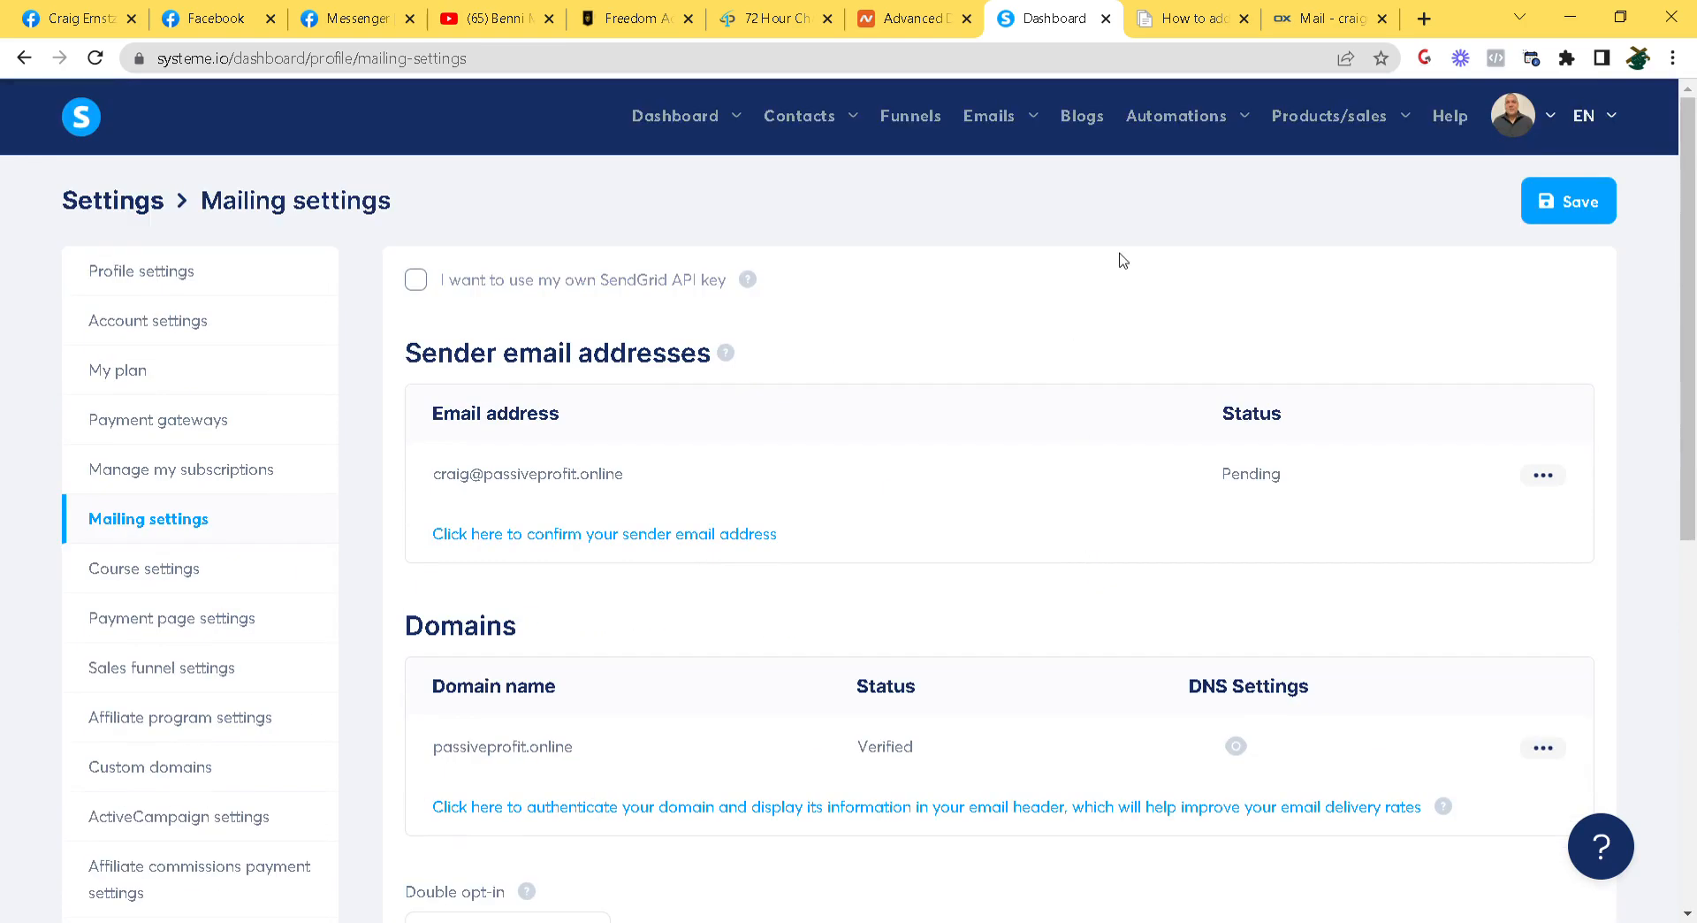
left_click(1036, 120)
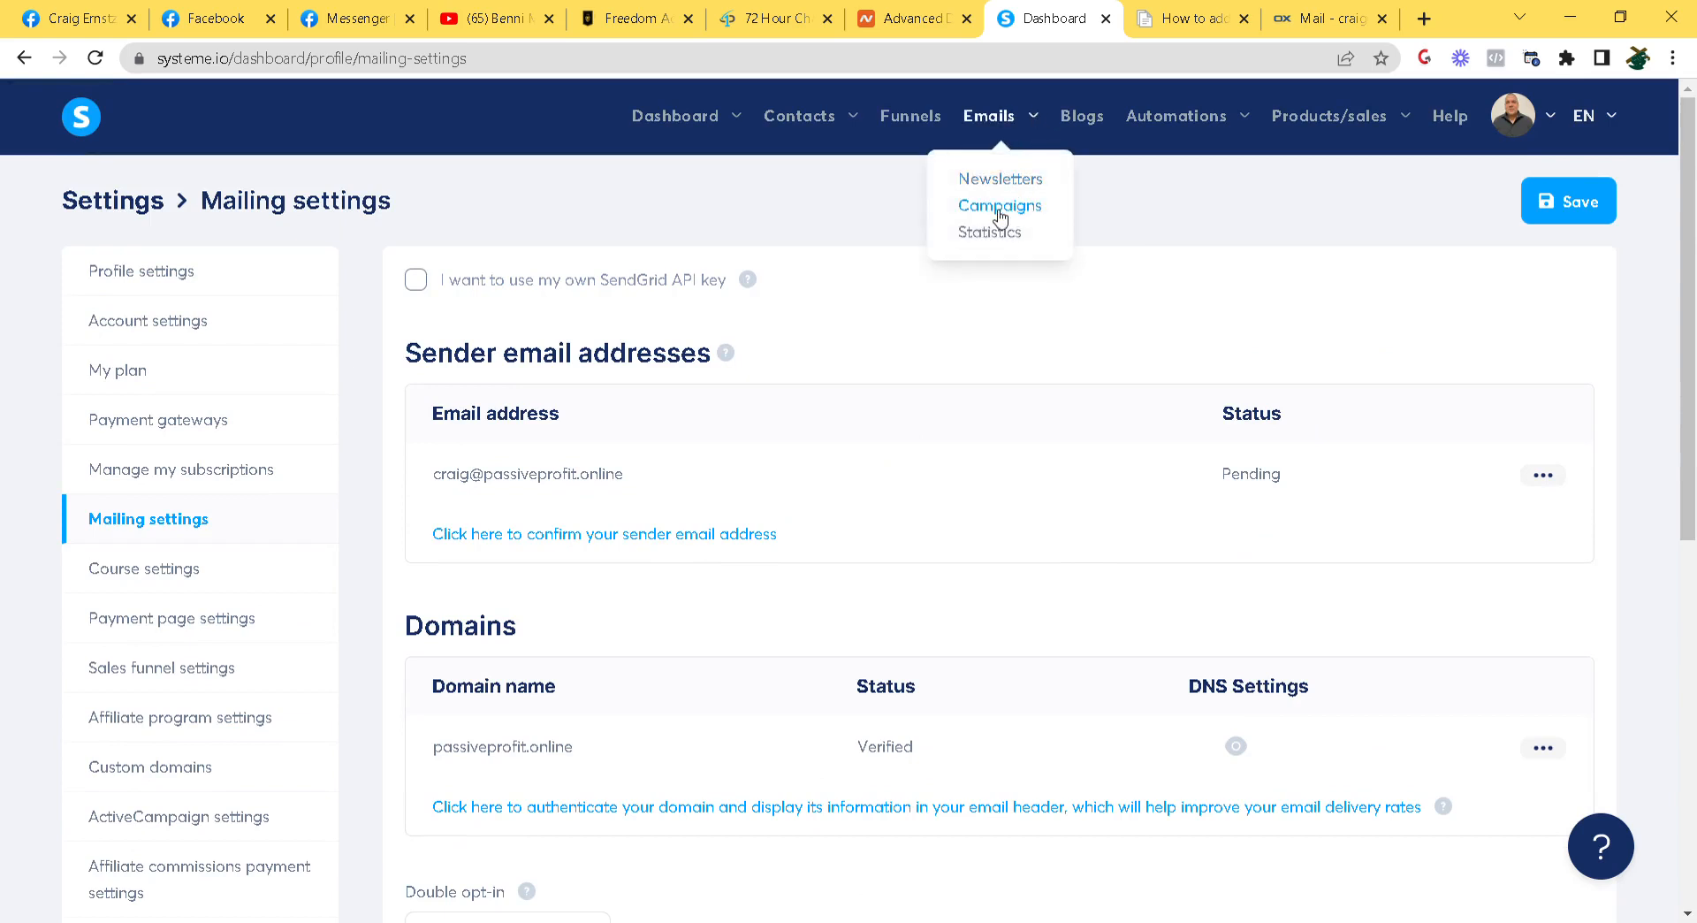
mouse_move(1191, 119)
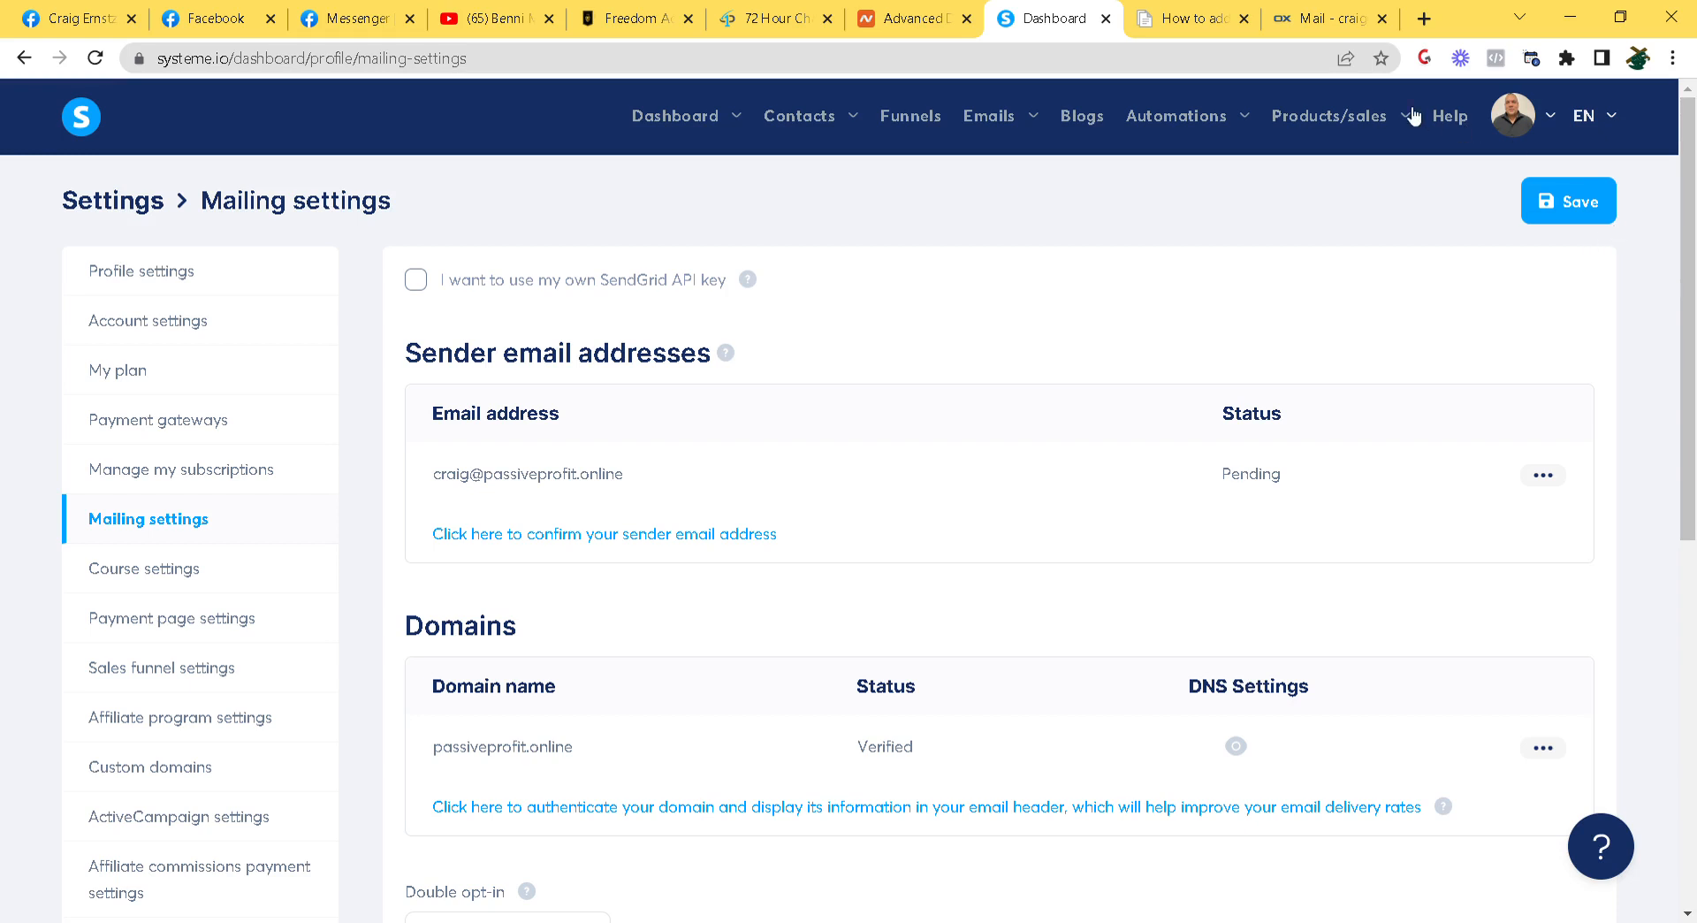
Go to the Help contact form and place the cursor in the Message box
left_click(1463, 124)
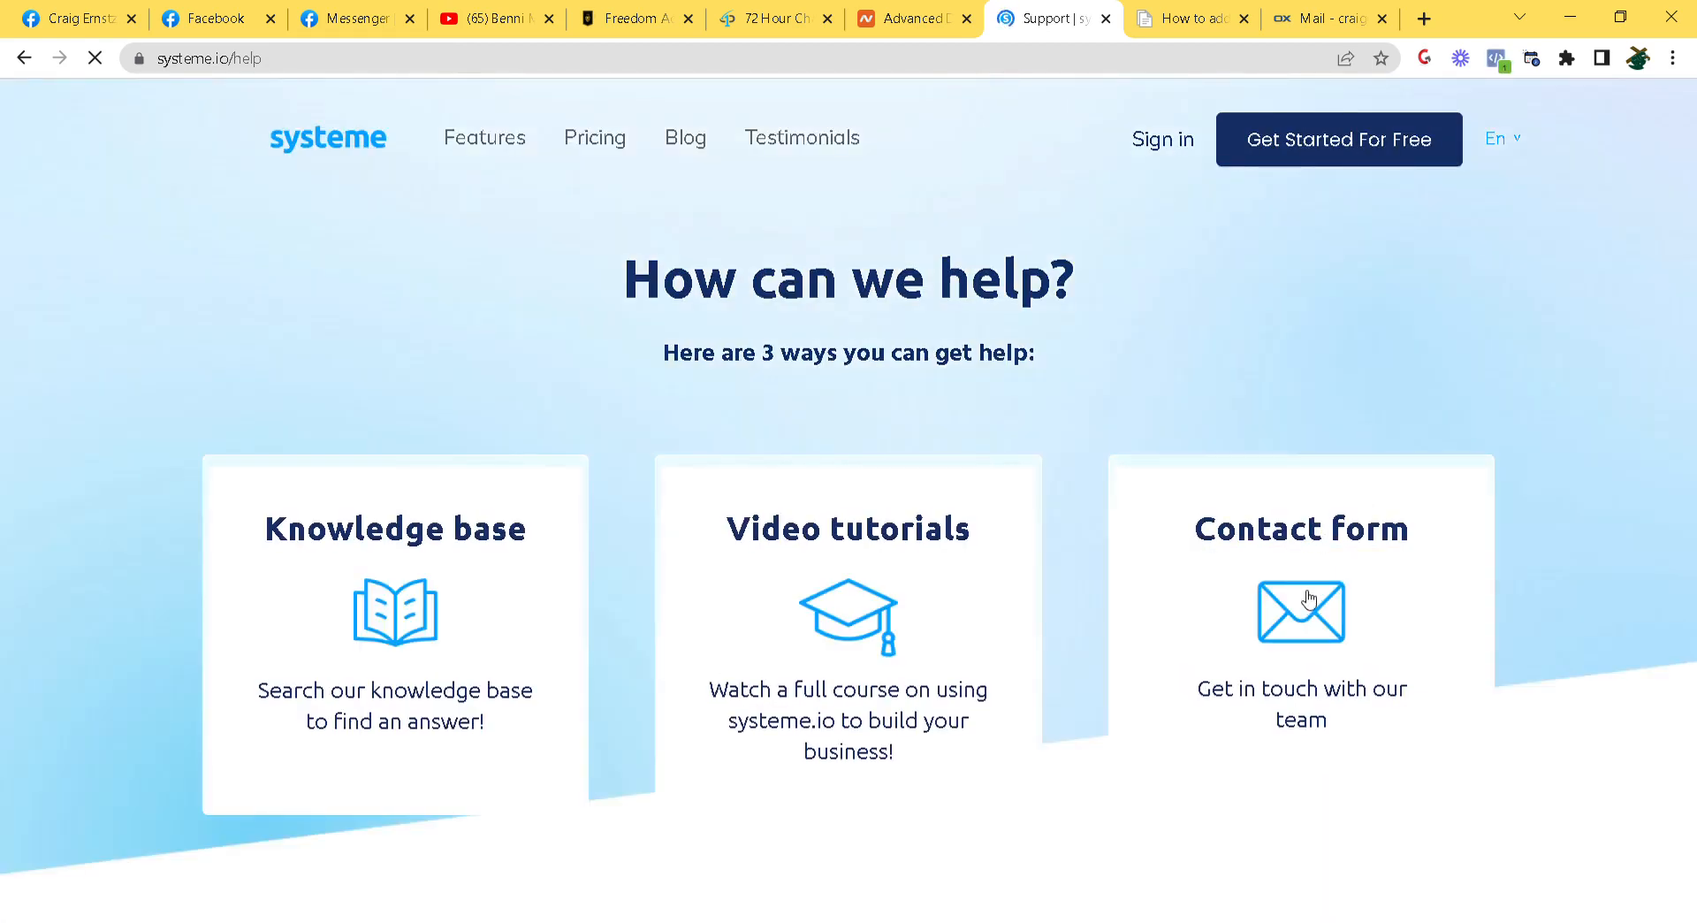
left_click(1302, 531)
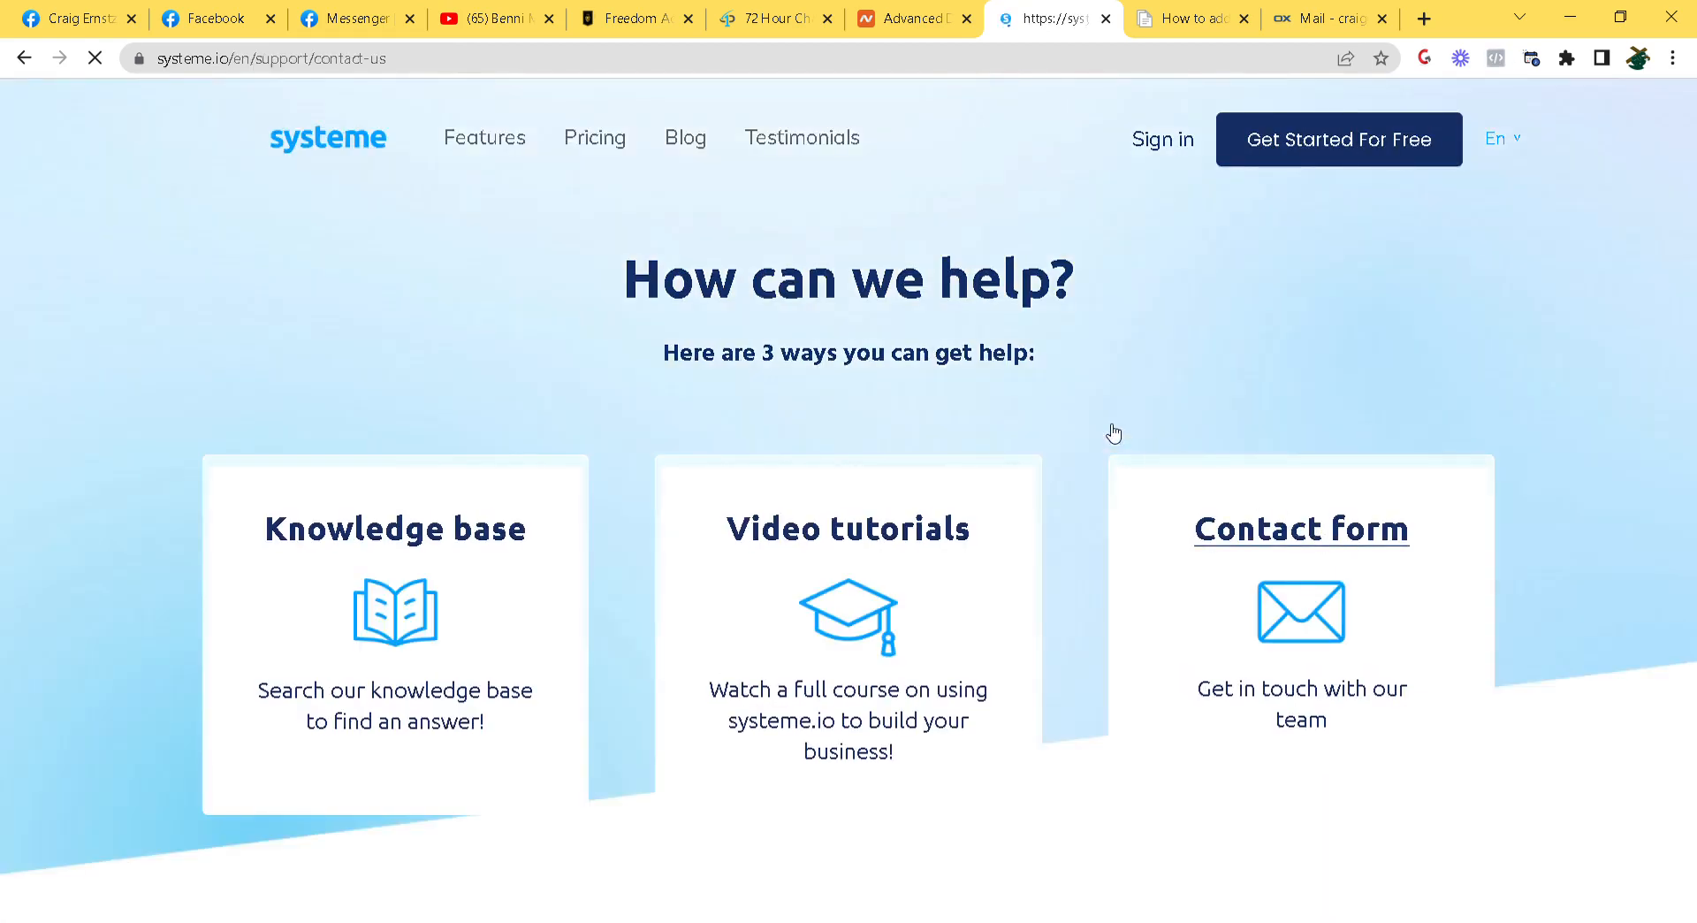
scroll(855, 357, "down", 10)
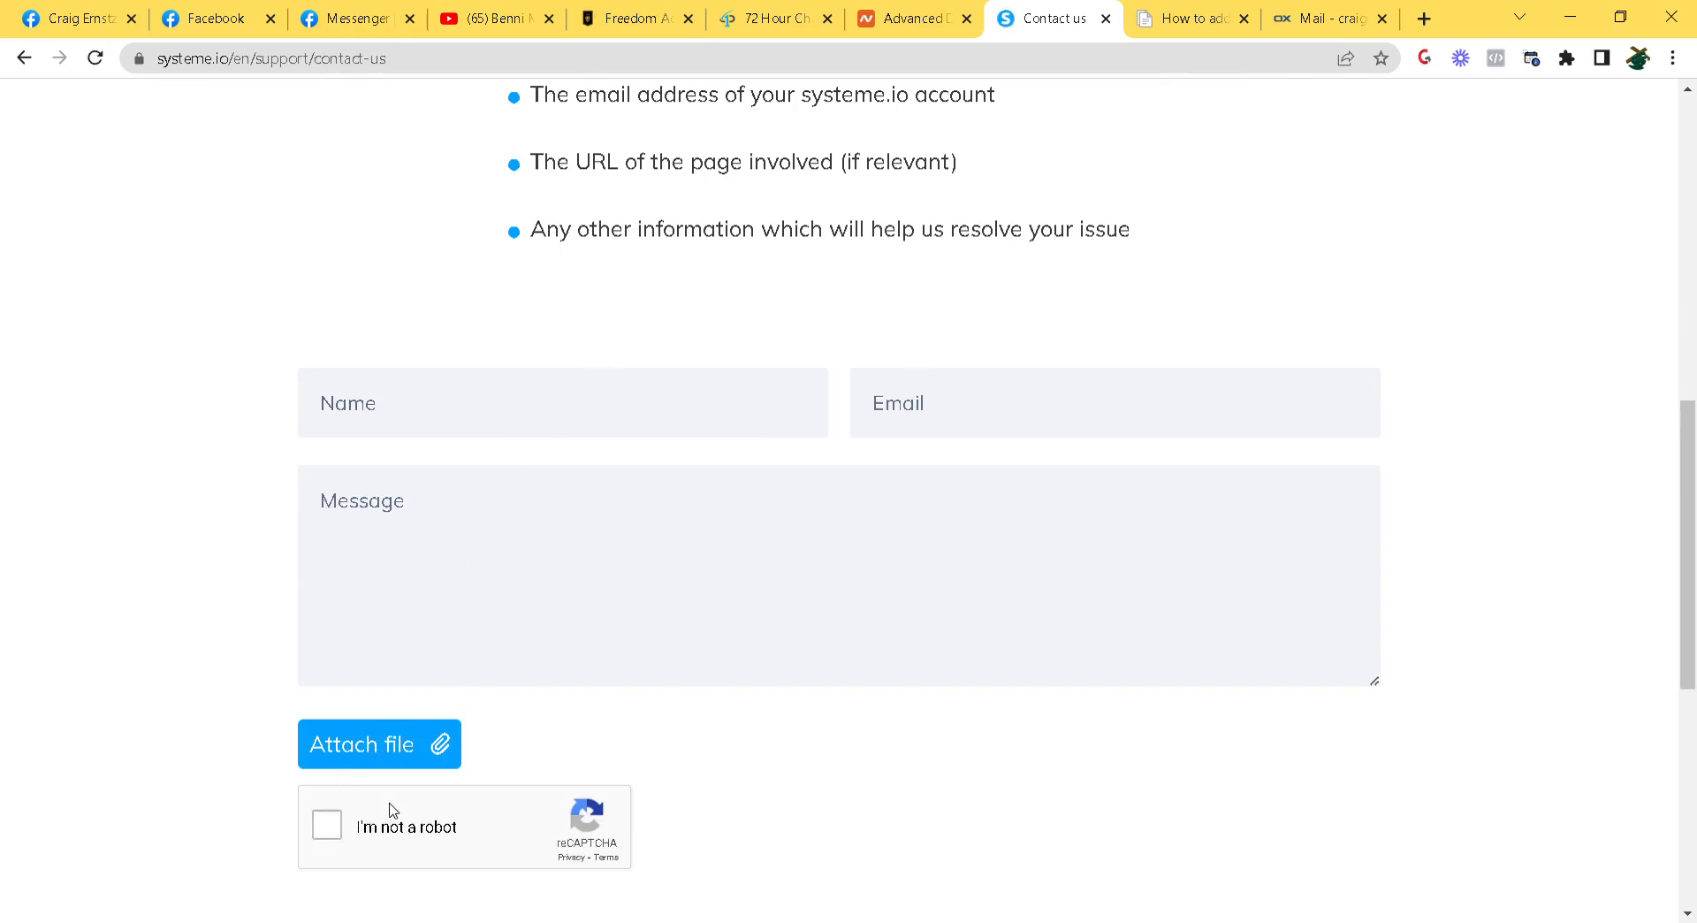
left_click(587, 563)
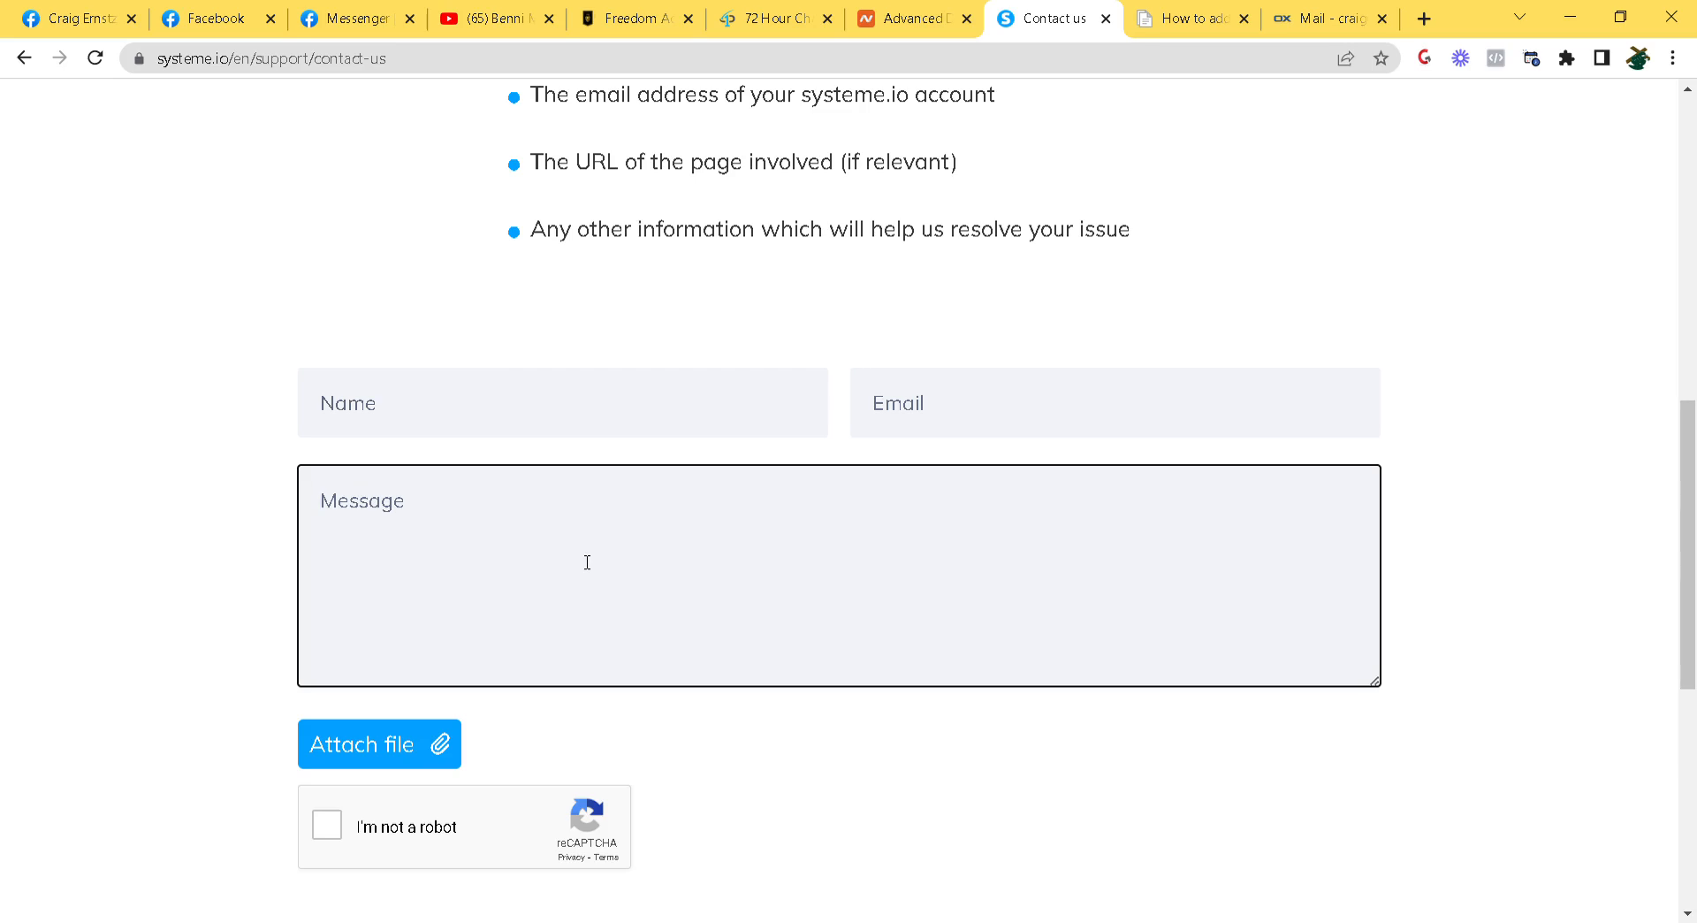